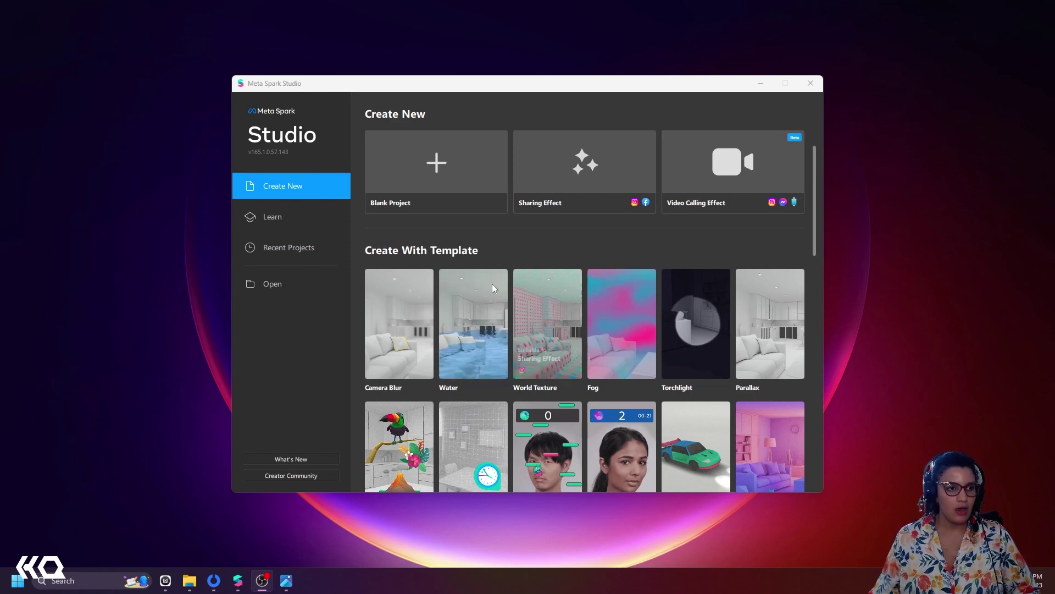
- Create a new Sharing Effect project and maximize its window
scroll(456, 311, down, 10)
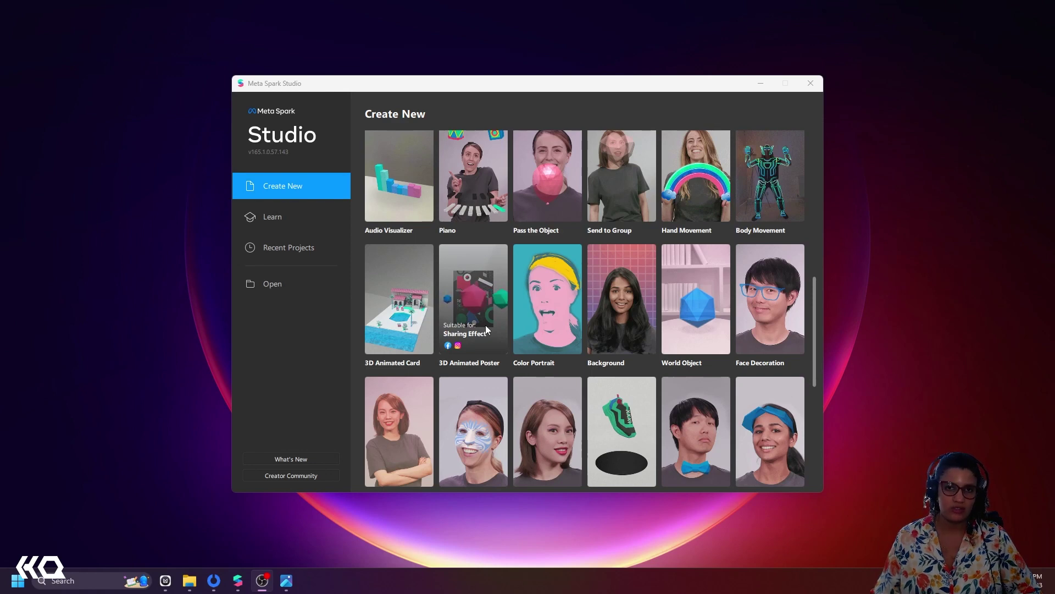
scroll(486, 325, up, 2)
scroll(486, 325, up, 5)
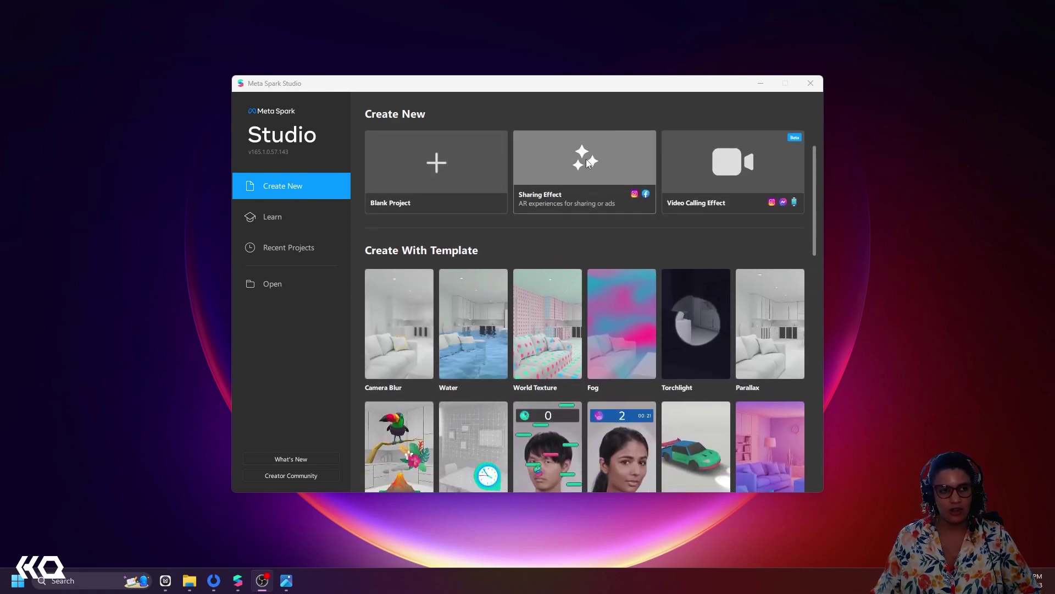
click(586, 159)
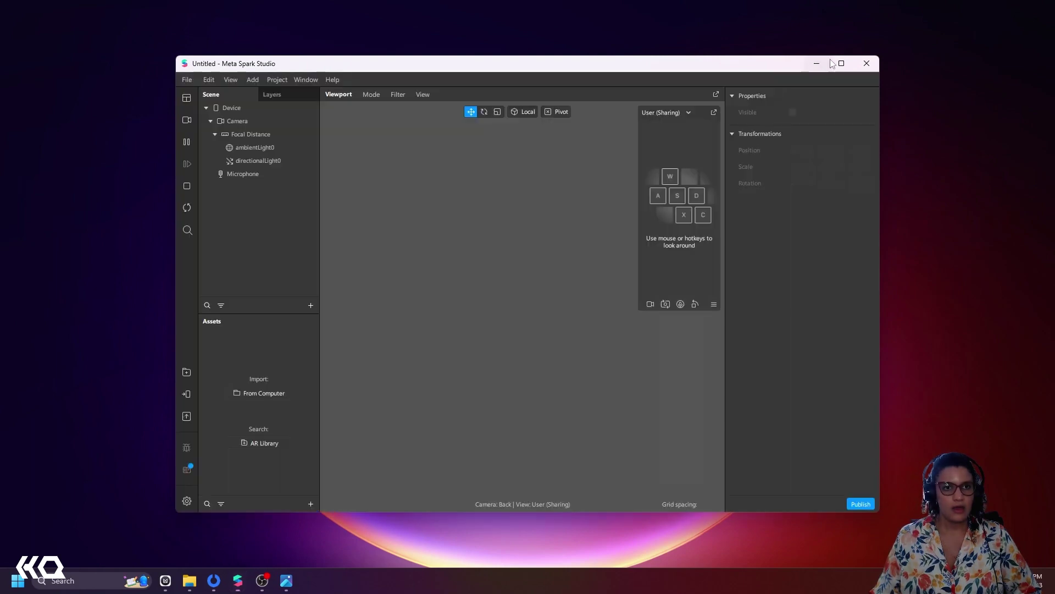
click(841, 63)
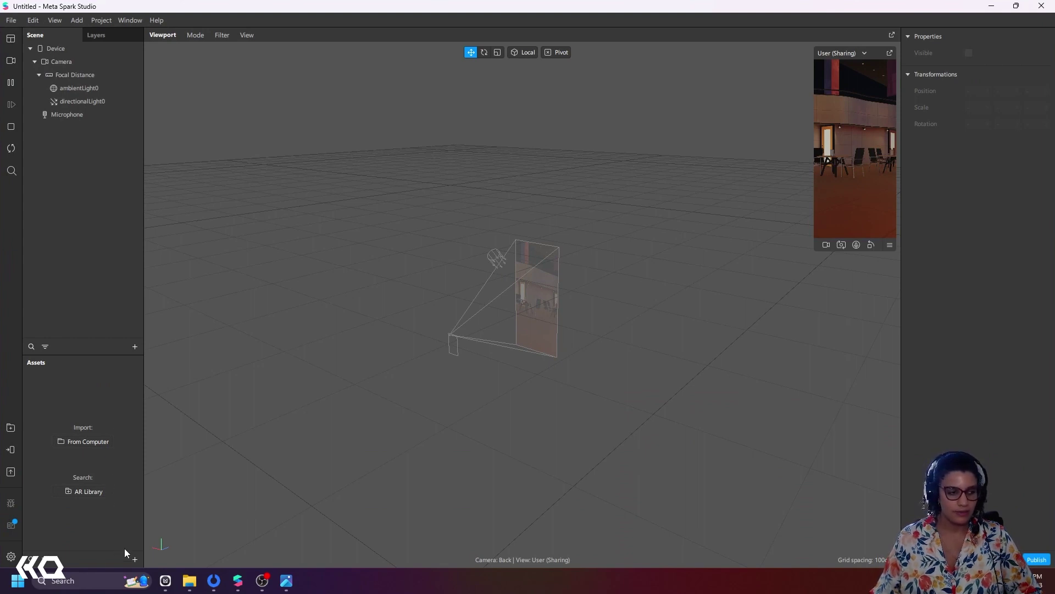
- Import Poster01.png from the Spark Assets folder on the computer as a texture
click(135, 559)
mouse_move(176, 399)
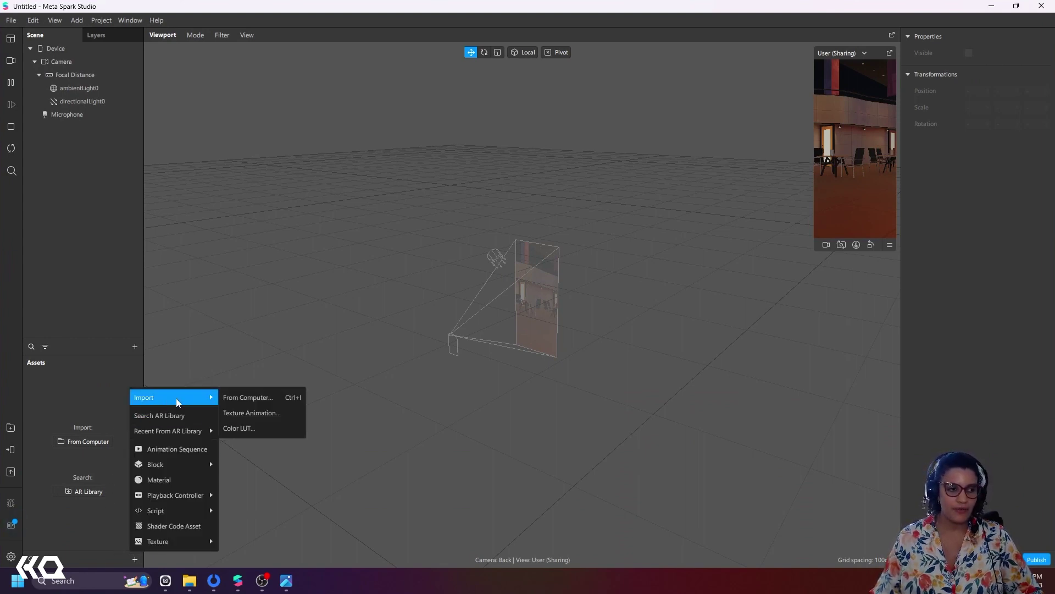
click(232, 396)
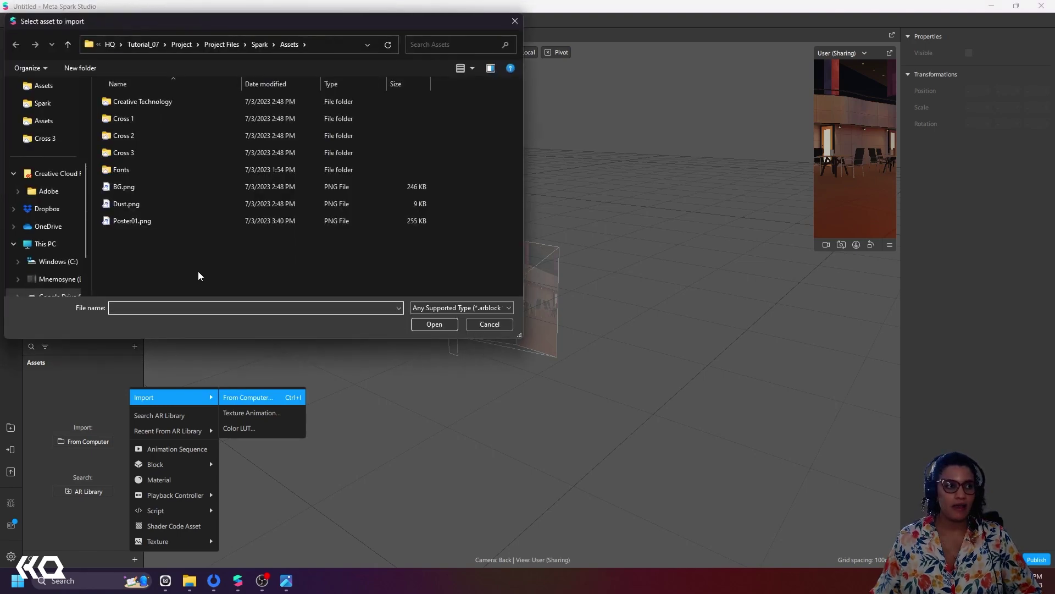
click(138, 221)
click(434, 323)
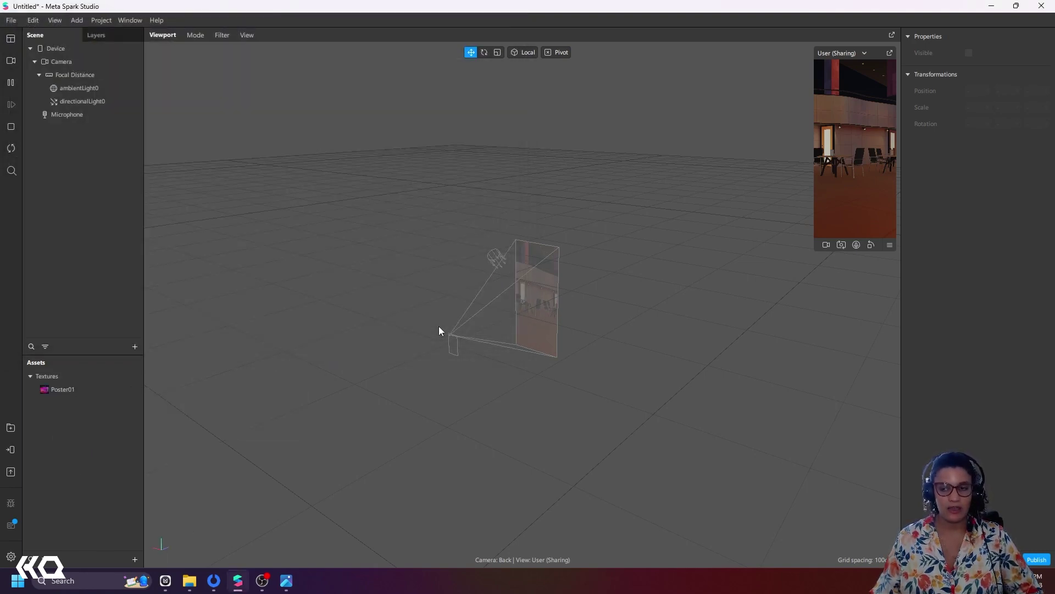
- Examine the Poster01 texture's properties and view the full poster image
double_click(64, 389)
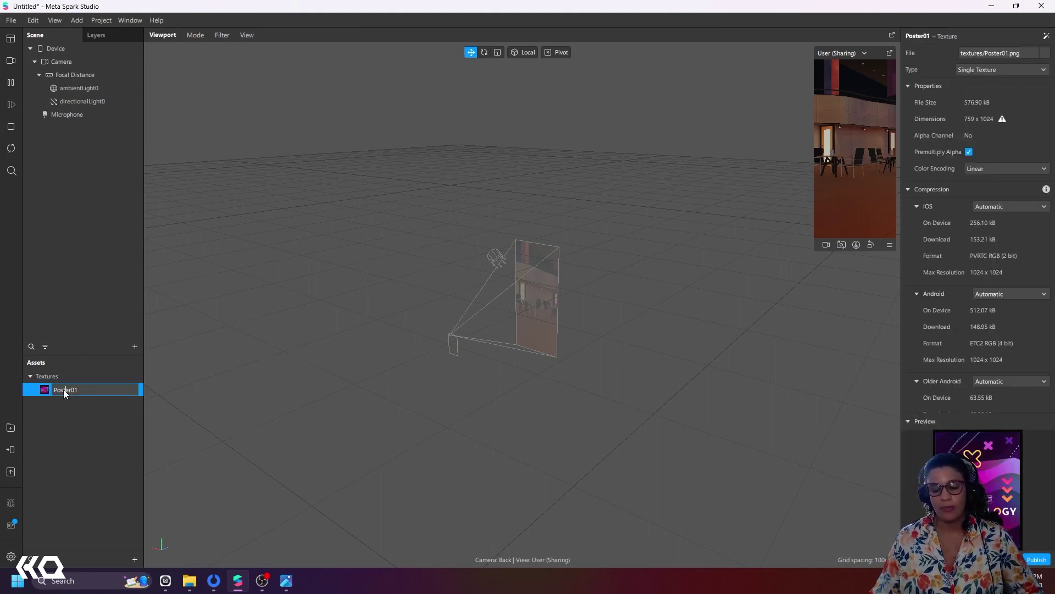
click(1019, 501)
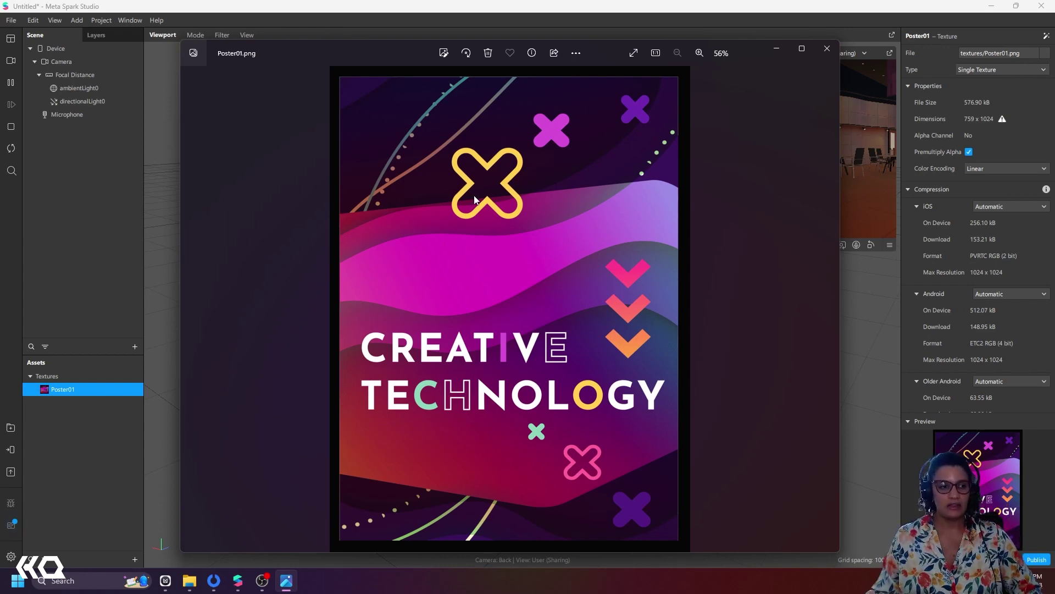
click(778, 51)
- Import the background image BG.png from the Assets folder as a texture
click(135, 559)
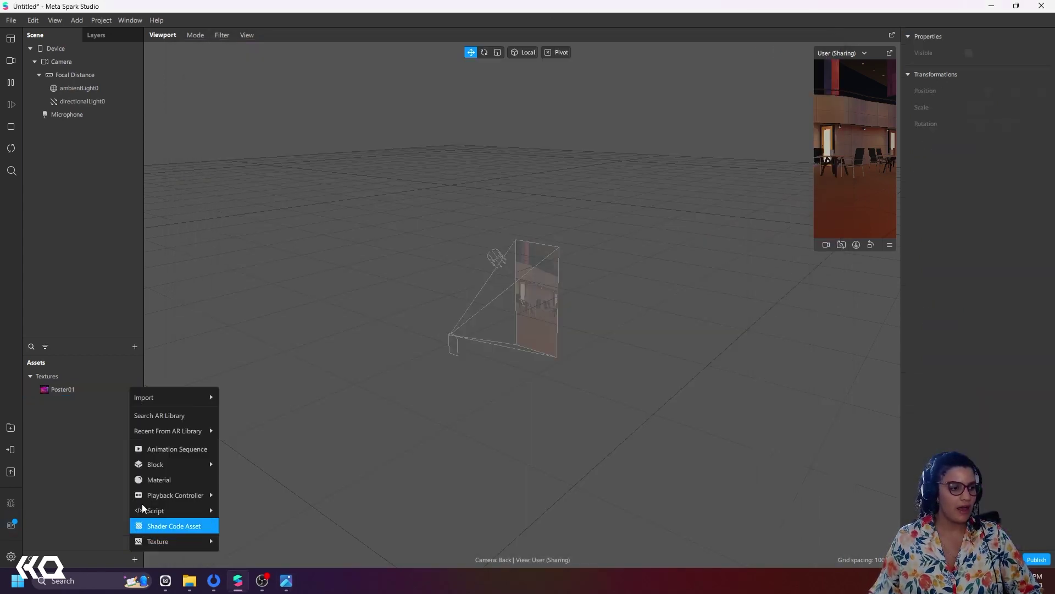
mouse_move(177, 397)
click(236, 397)
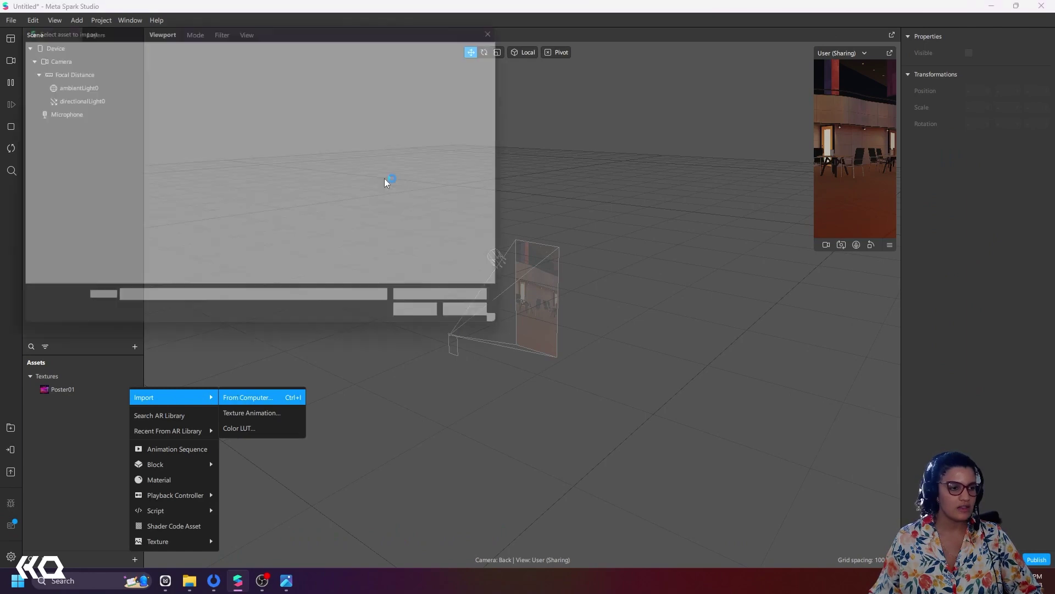
click(129, 186)
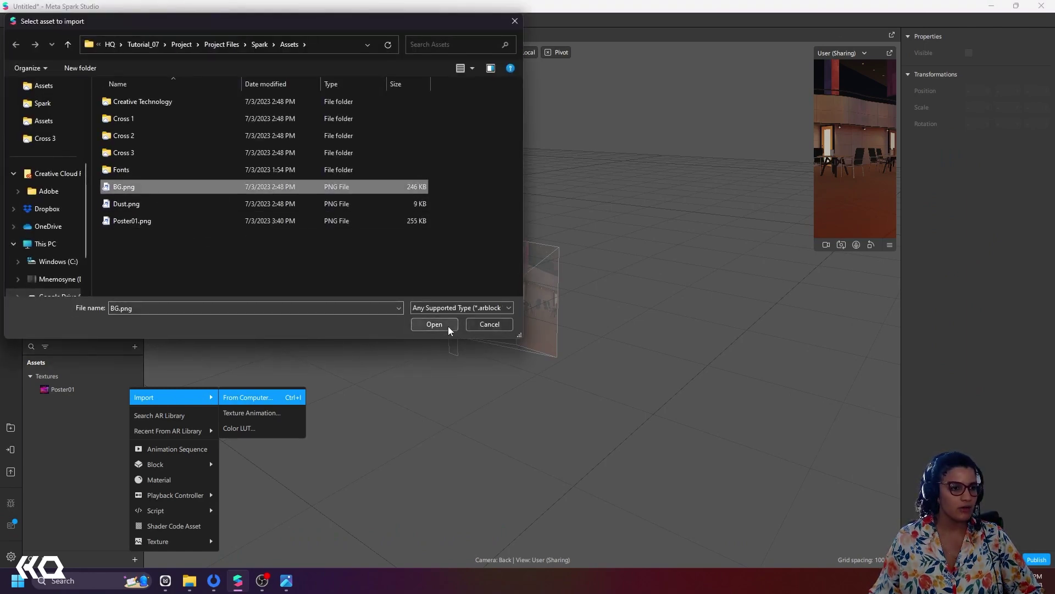
click(434, 324)
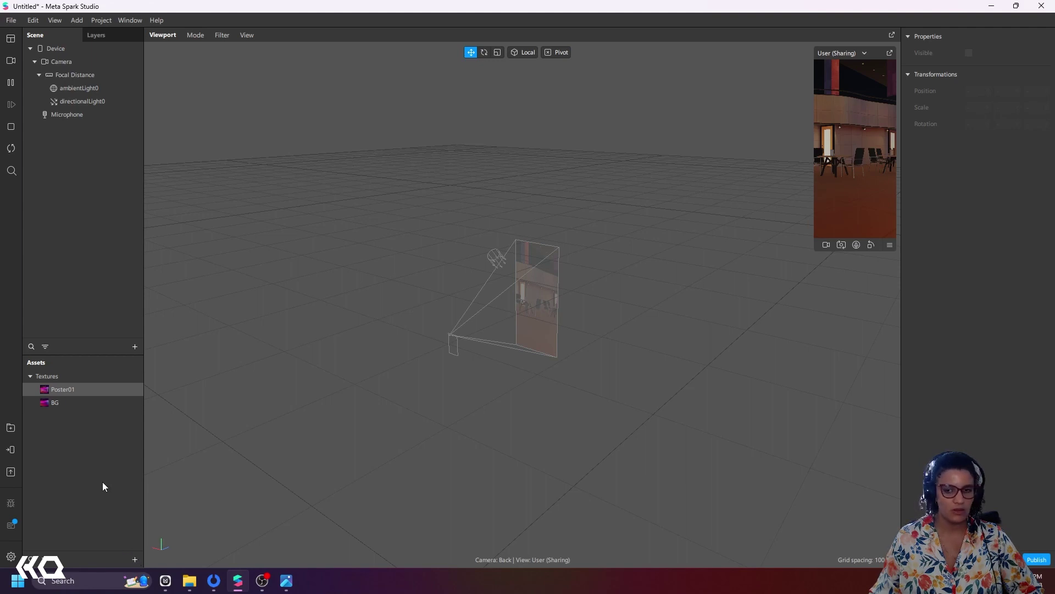
- Compare the previews of the BG and Poster01 textures
right_click(128, 402)
click(991, 507)
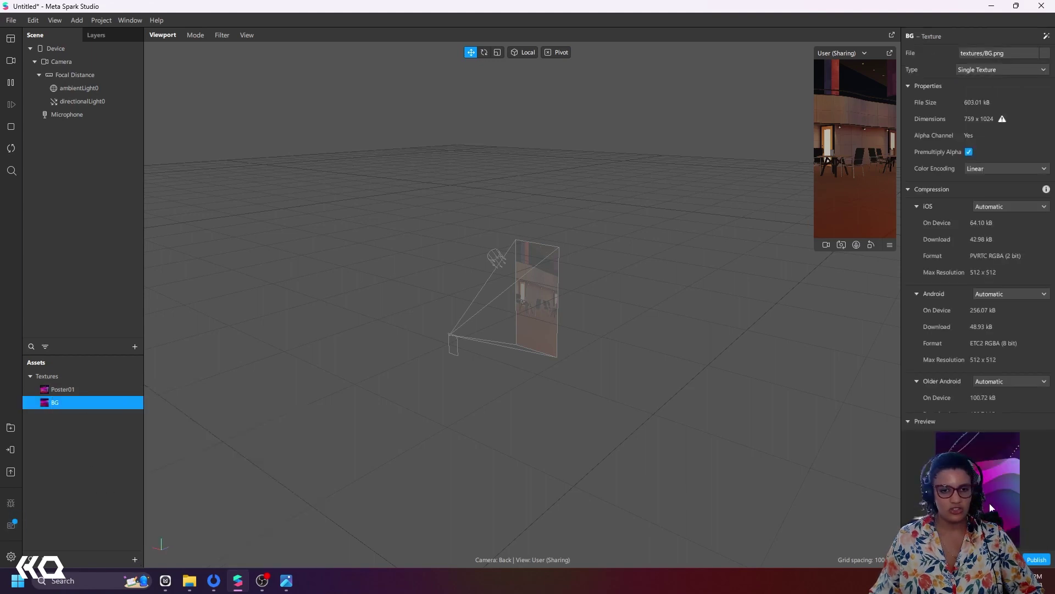
click(71, 388)
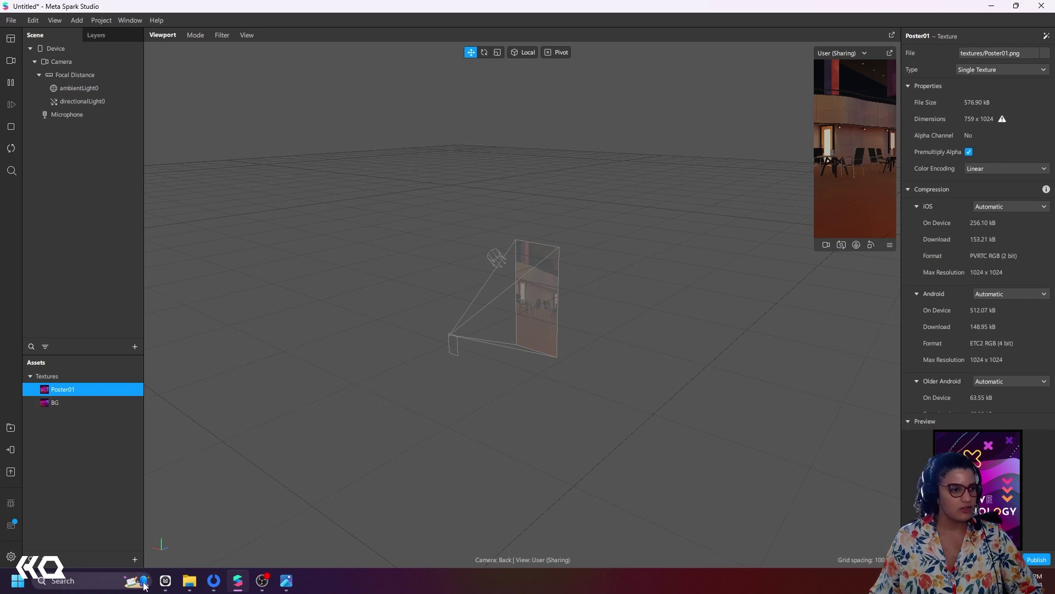
- Load the PNG frames Technology 3_00000 to 3_00011 from the Creative Technology folder into a texture animation import
click(134, 559)
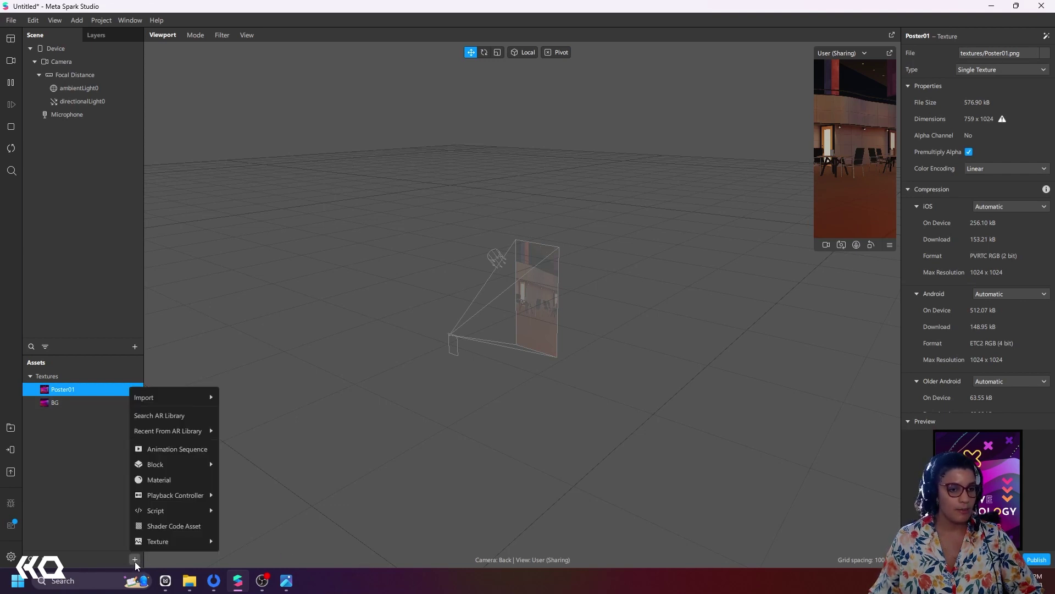
mouse_move(193, 397)
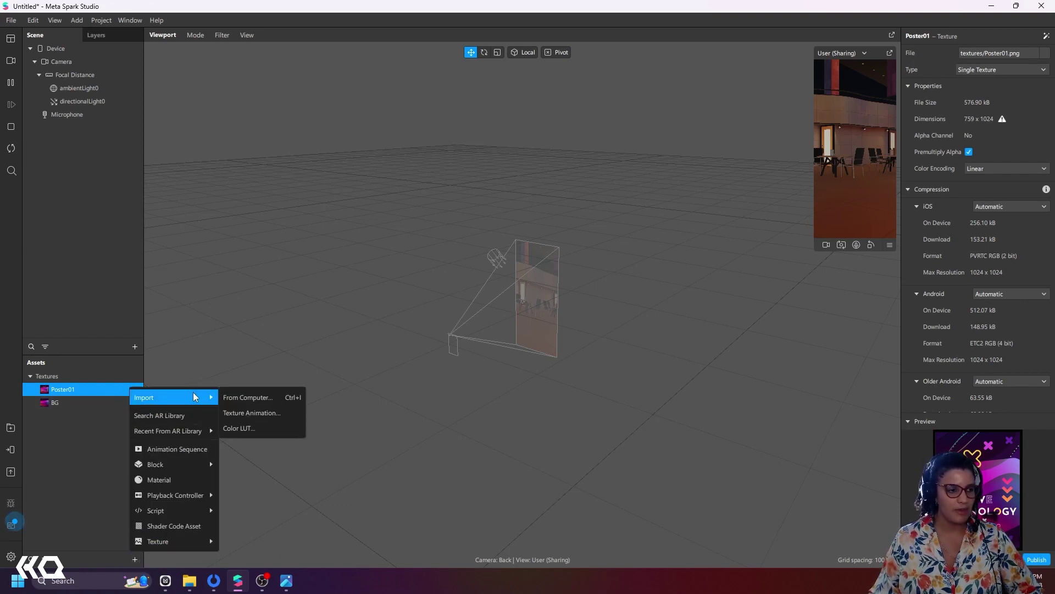
click(249, 413)
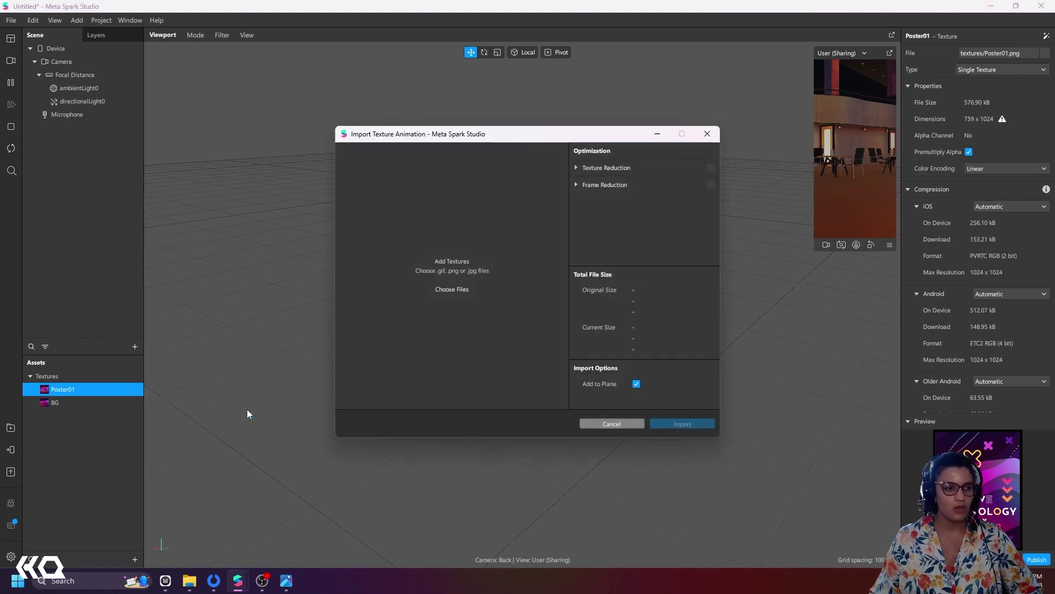
click(452, 288)
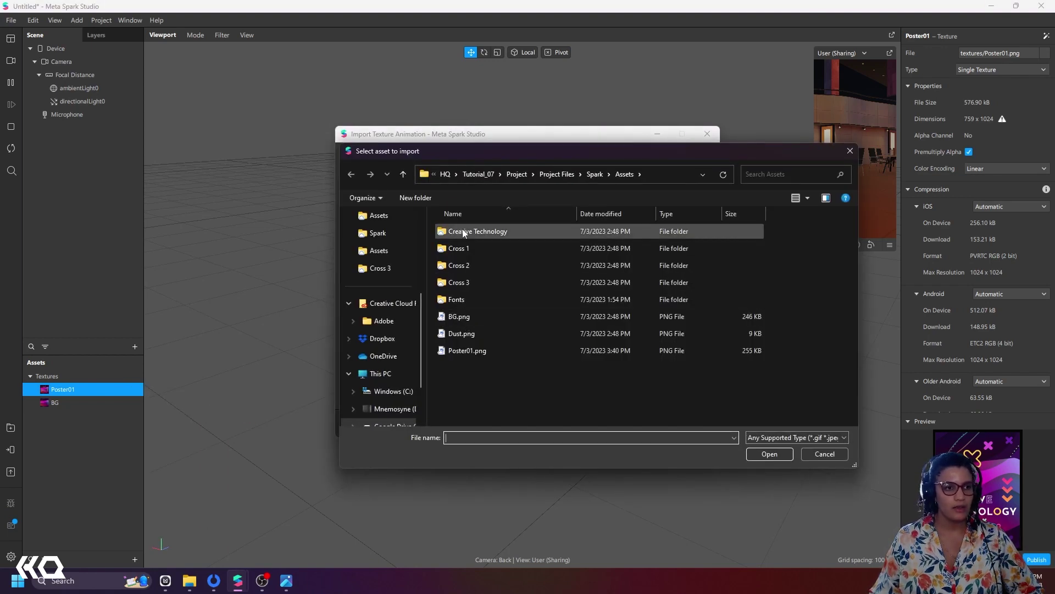
double_click(464, 233)
click(463, 231)
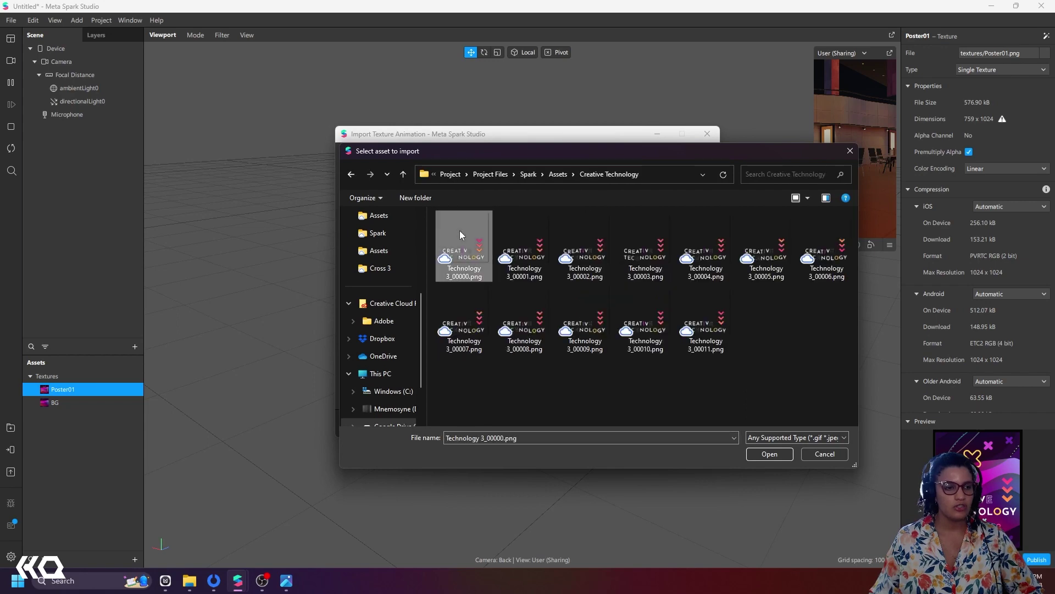
shift+click(725, 348)
click(770, 454)
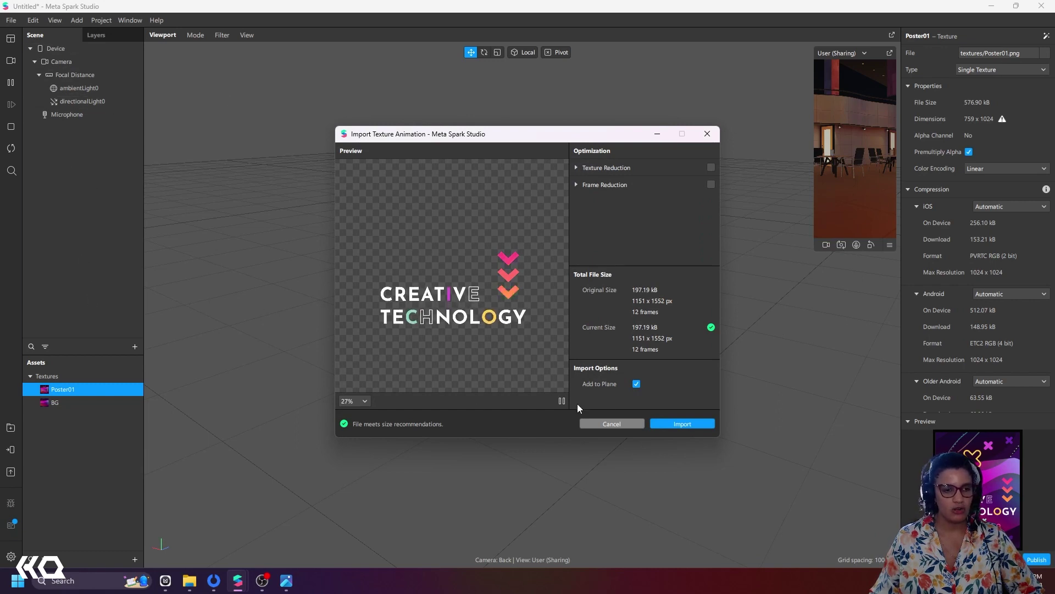
- Turn off adding to a plane and import the Creative Technology texture animation under its default name
click(636, 384)
click(681, 424)
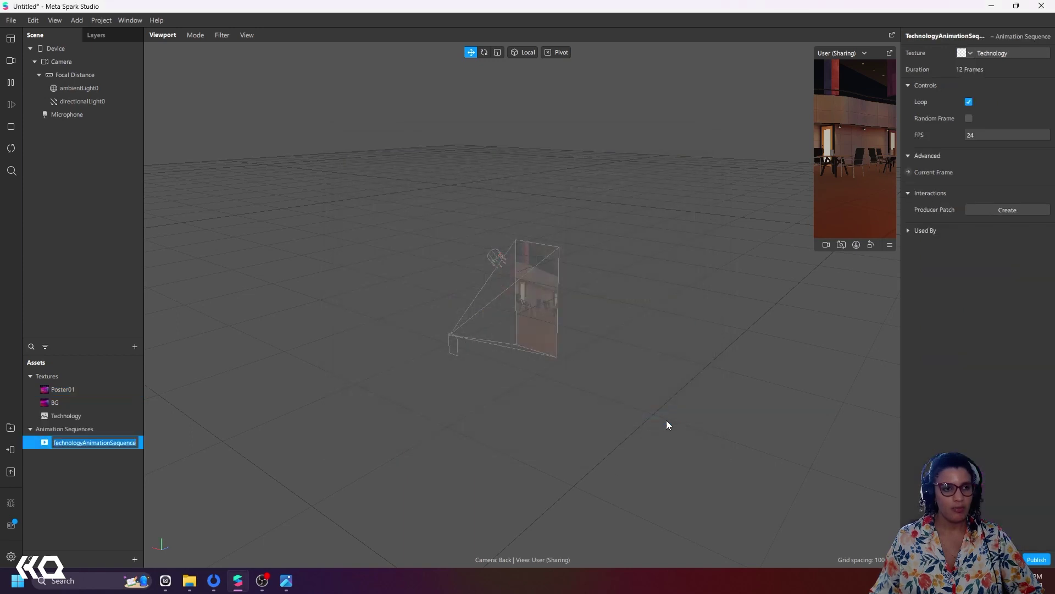
click(69, 474)
- Set the Technology animation sequence's frame rate to 12 FPS
click(64, 442)
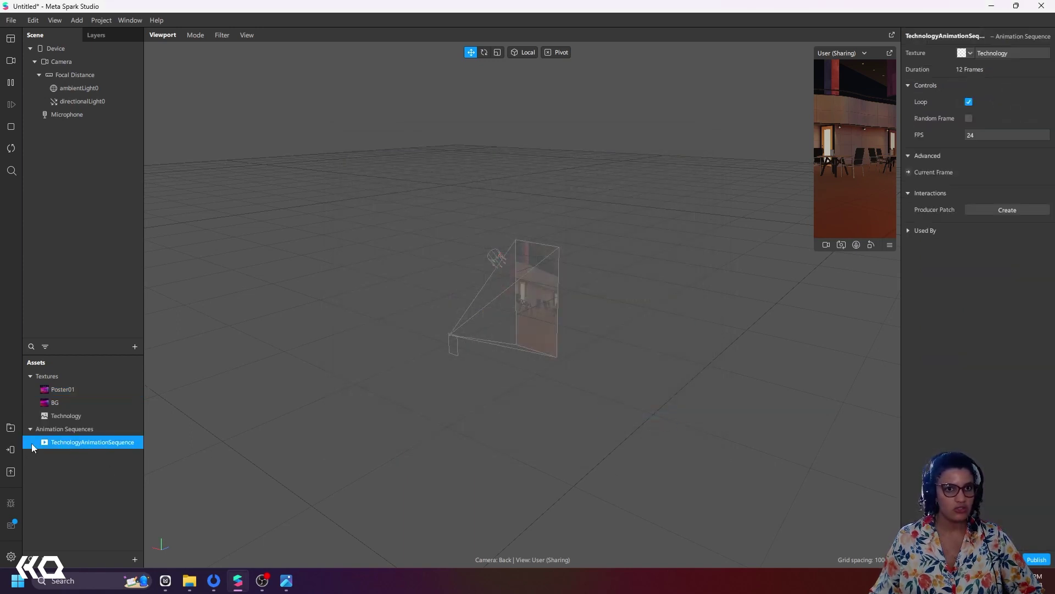
double_click(964, 135)
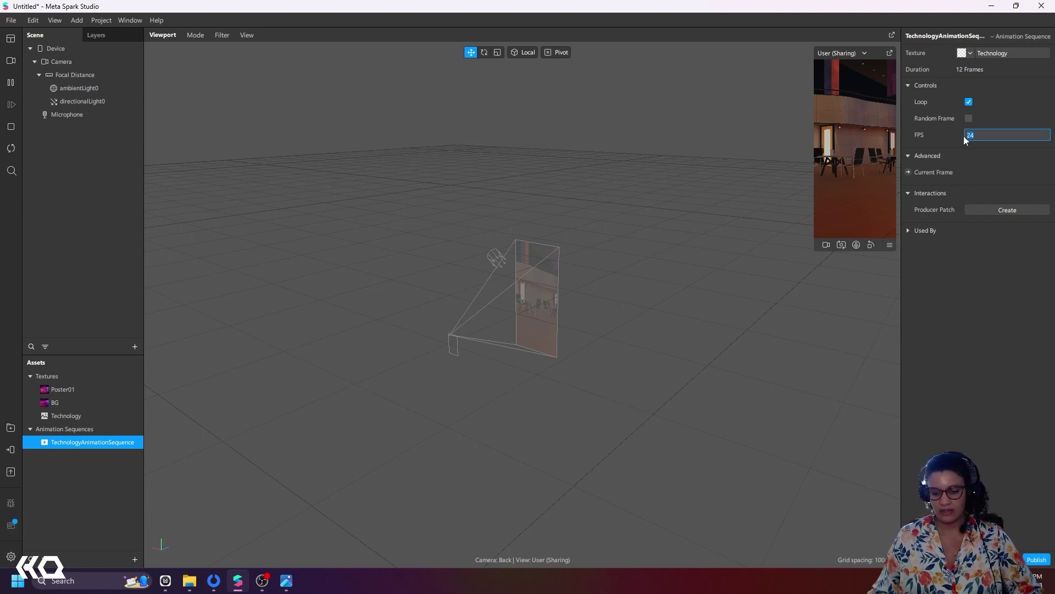
text(12)
key(Return)
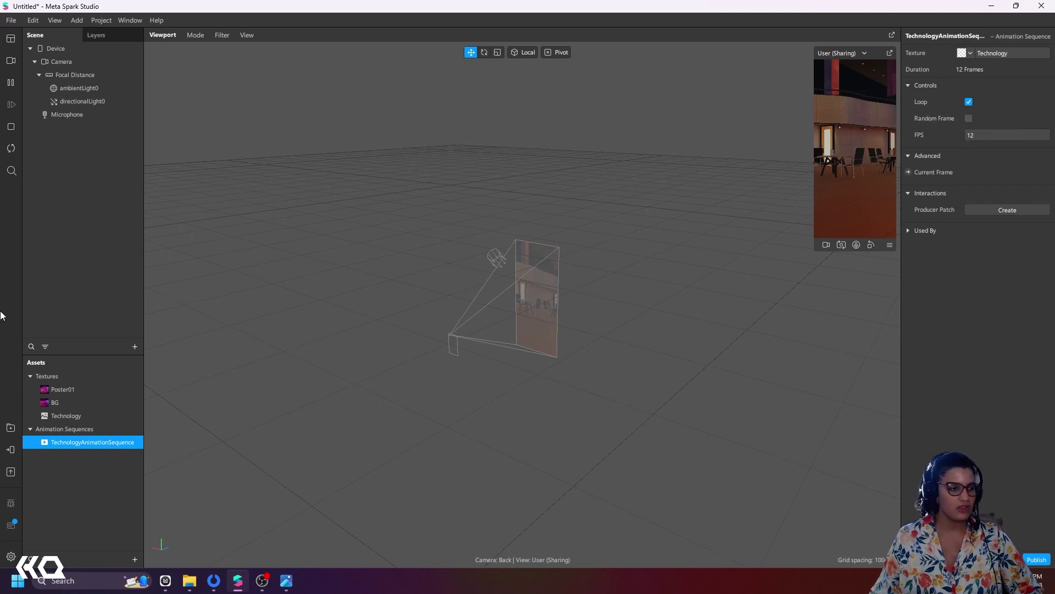
- Switch the Technology texture's compression to Manual for Android, iOS and Older Android
click(86, 415)
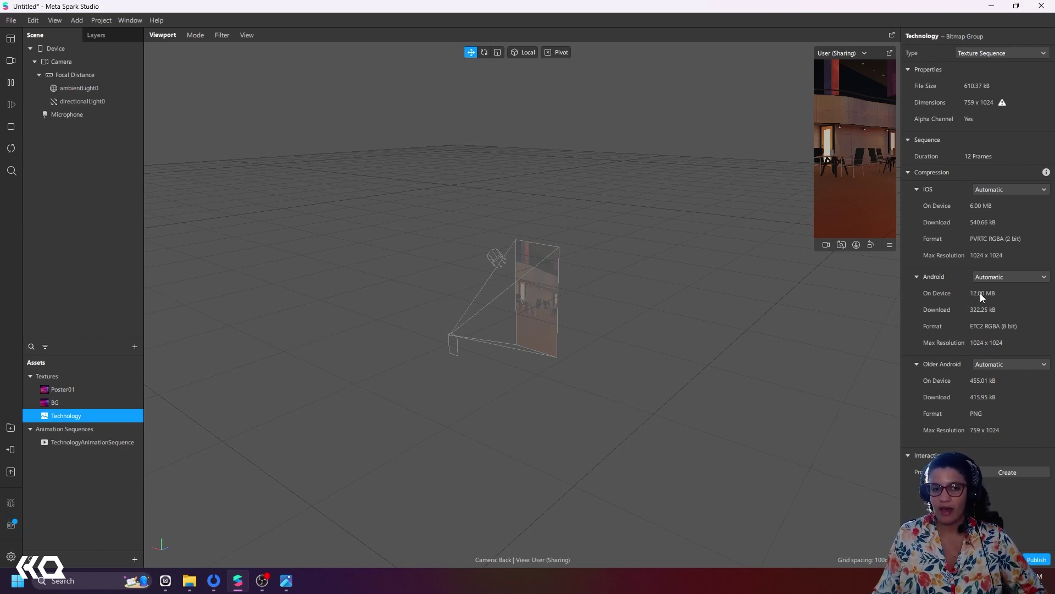
click(981, 278)
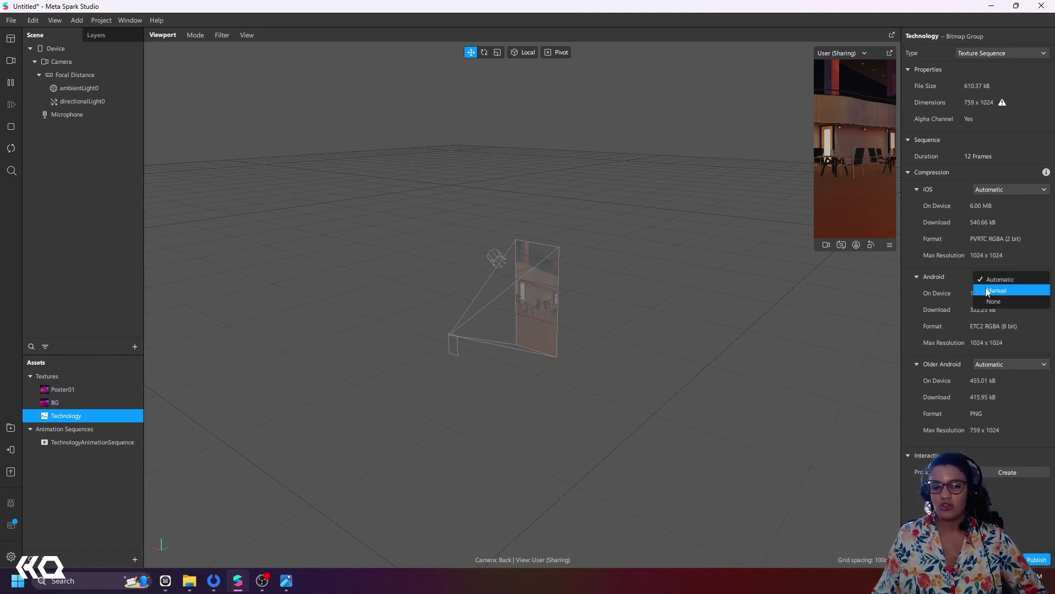
click(987, 289)
click(1000, 190)
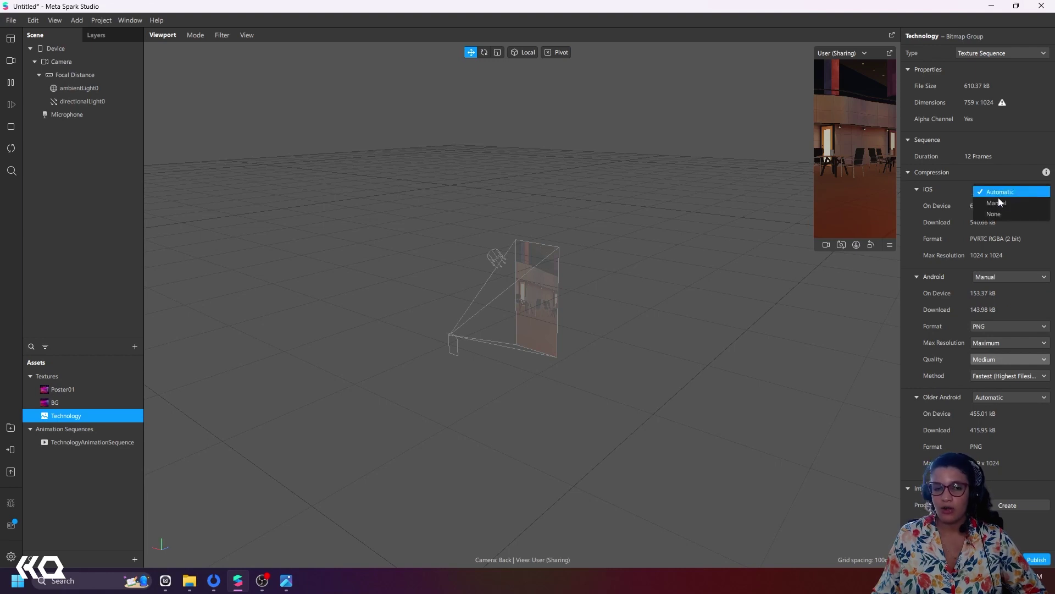
click(994, 202)
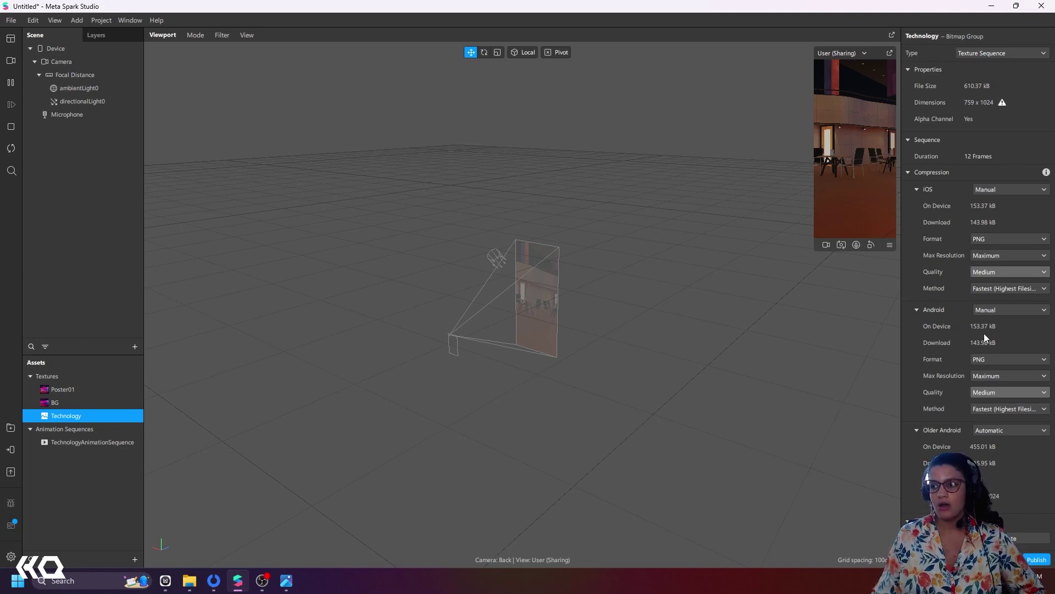
click(982, 432)
click(994, 444)
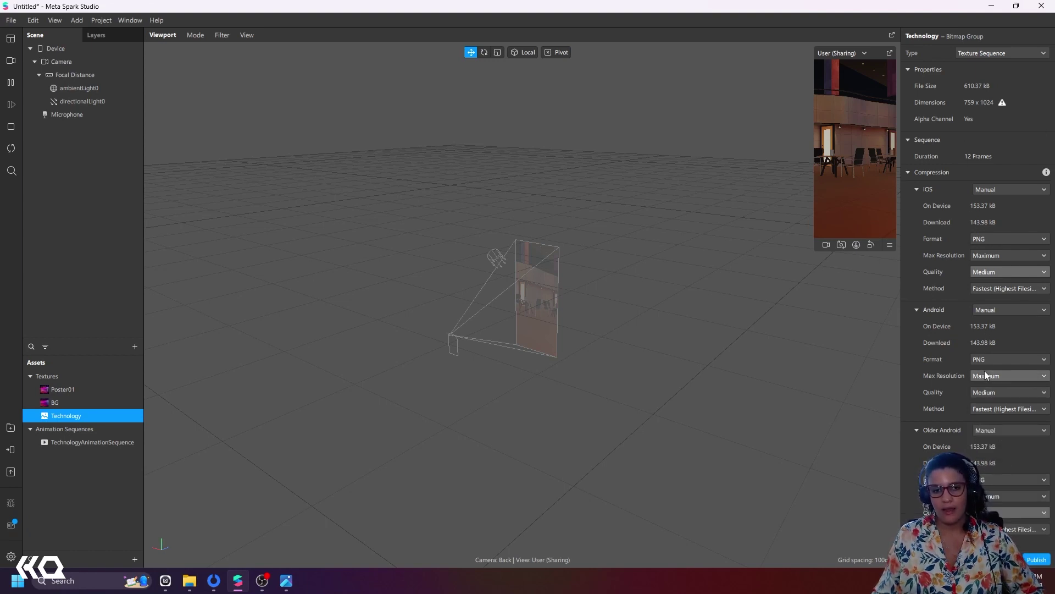
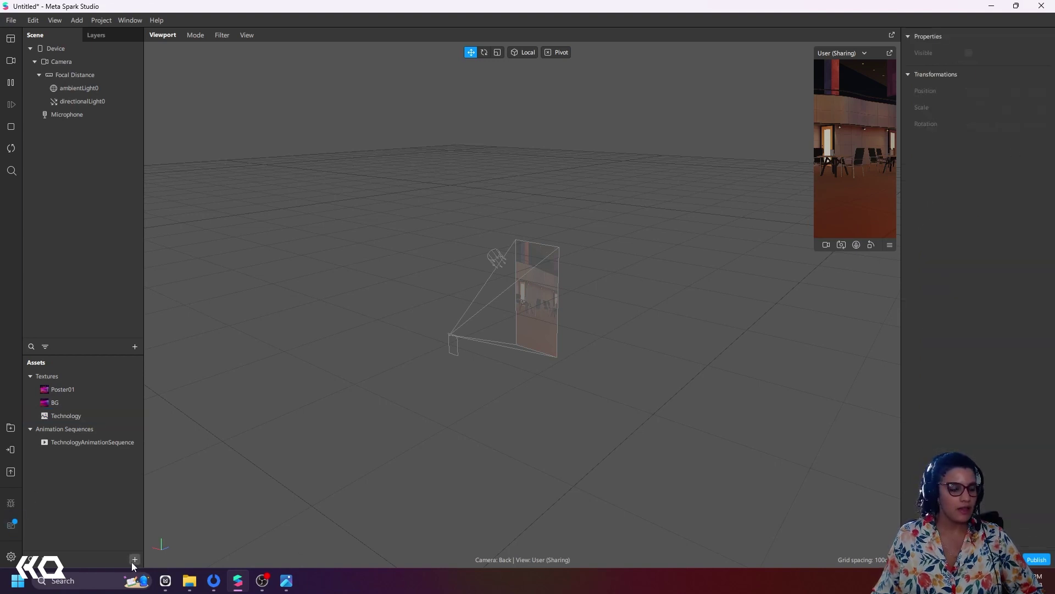
- Load the PNG frames Cross1_00000 to Cross1_00011 from the Cross 1 folder into a texture animation import
mouse_move(165, 397)
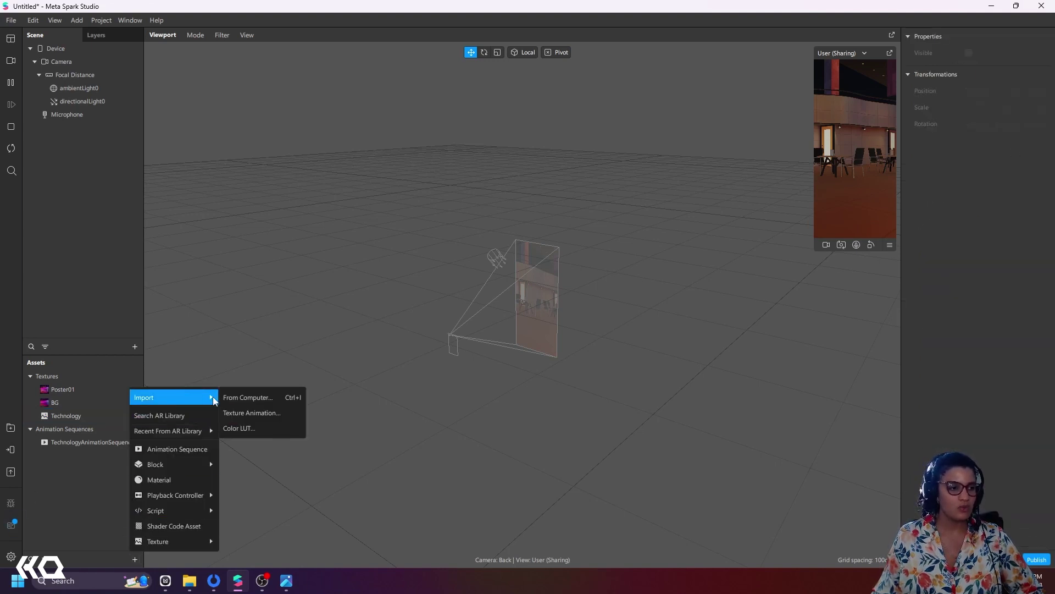
click(247, 411)
click(449, 289)
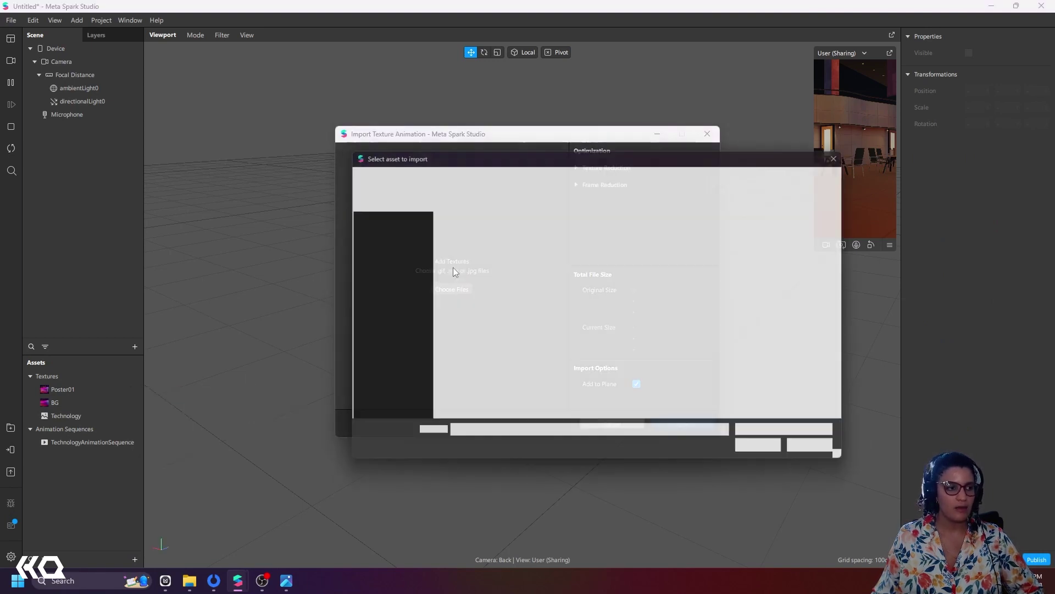
click(542, 177)
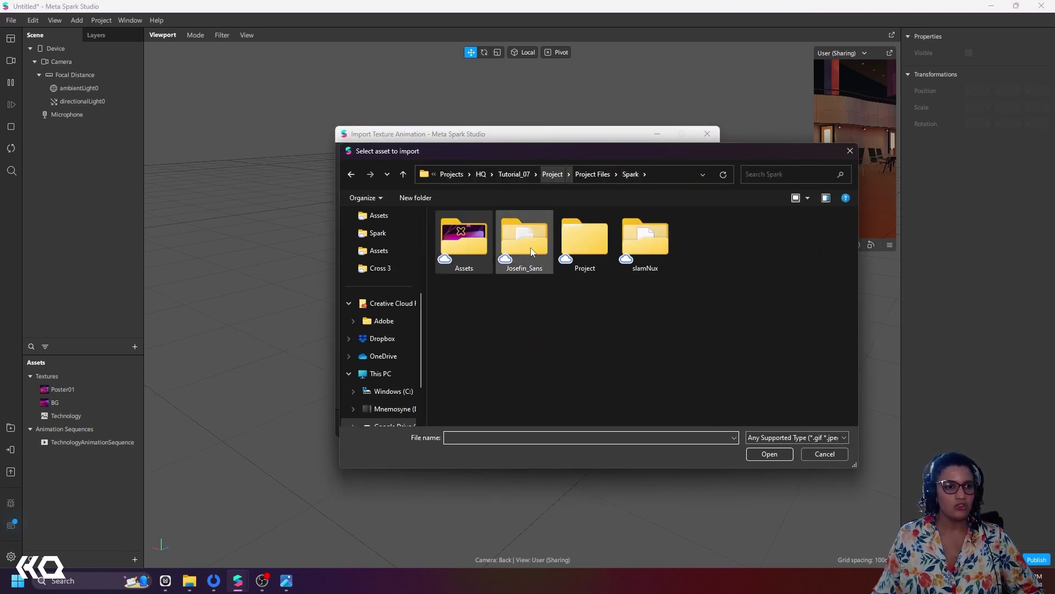
double_click(456, 242)
double_click(475, 248)
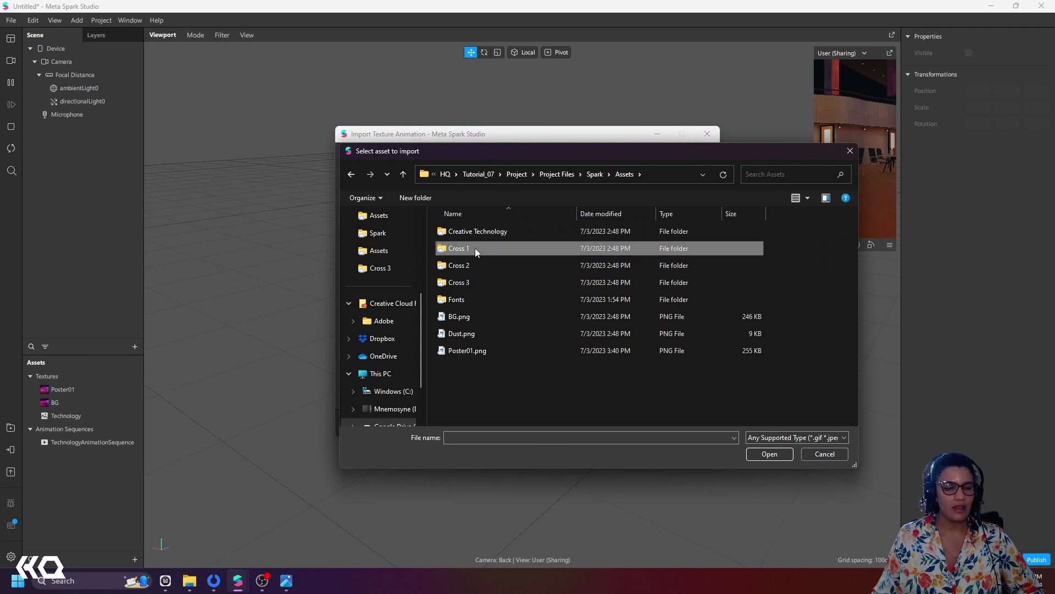
click(449, 233)
shift+click(714, 313)
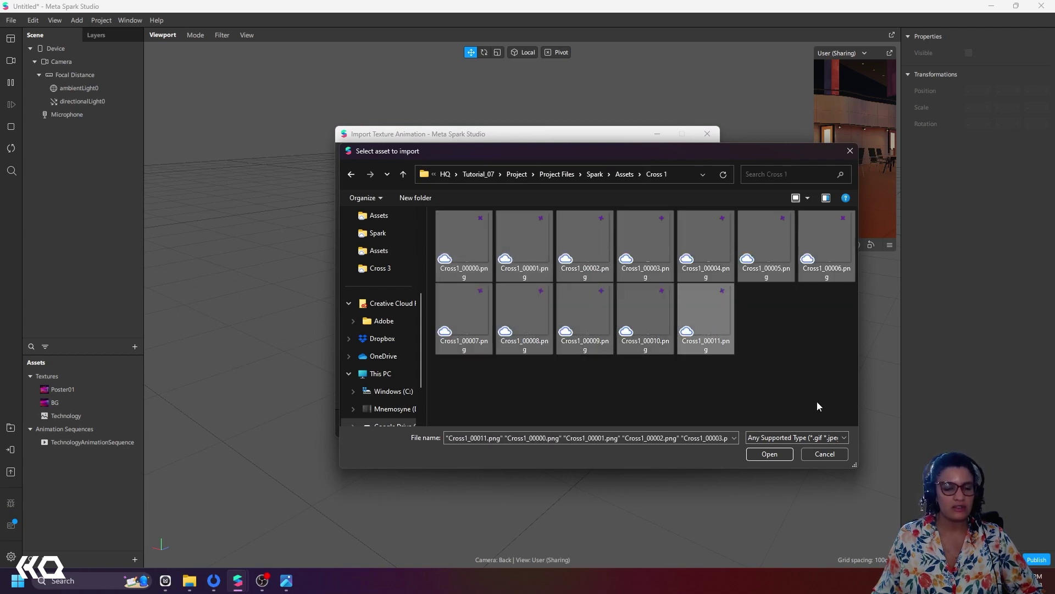
click(770, 455)
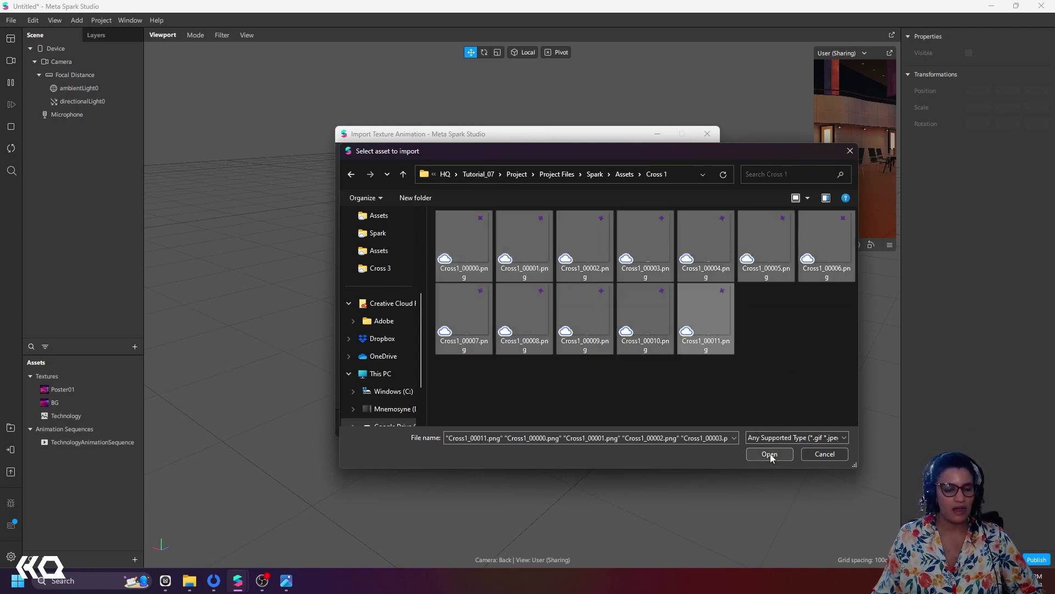
- Import the Cross 1 texture animation and switch its texture's compression to Manual for iOS, Android and Older Android
click(676, 423)
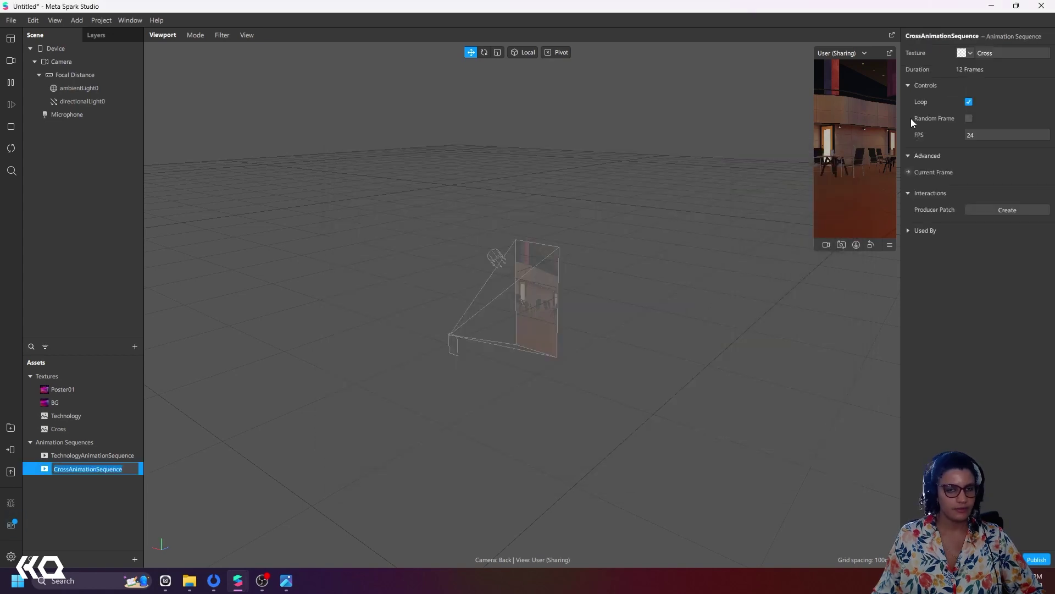
click(82, 431)
click(135, 559)
click(248, 397)
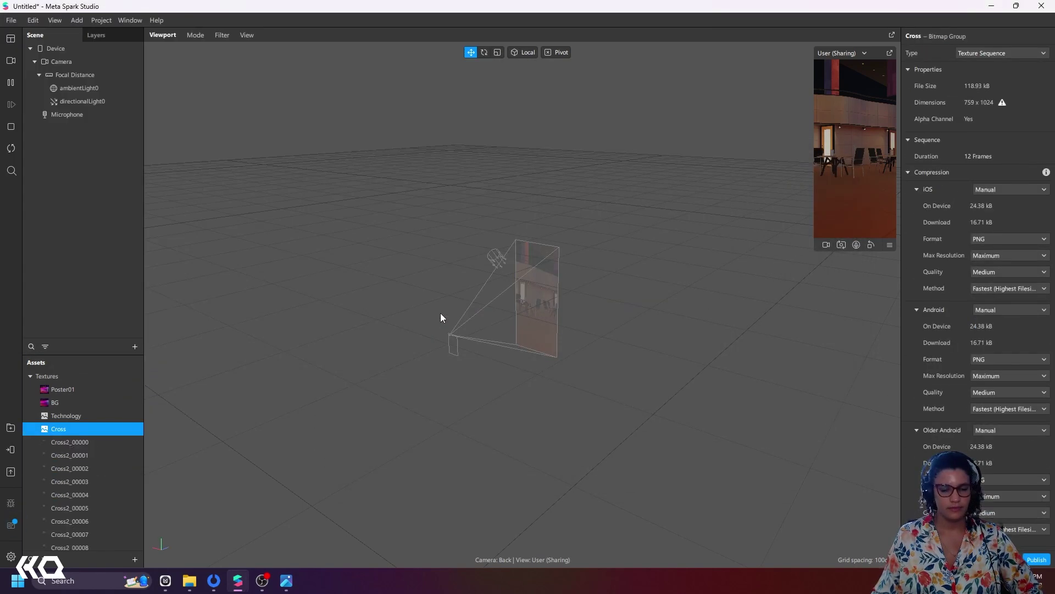
shift+click(134, 552)
key(Delete)
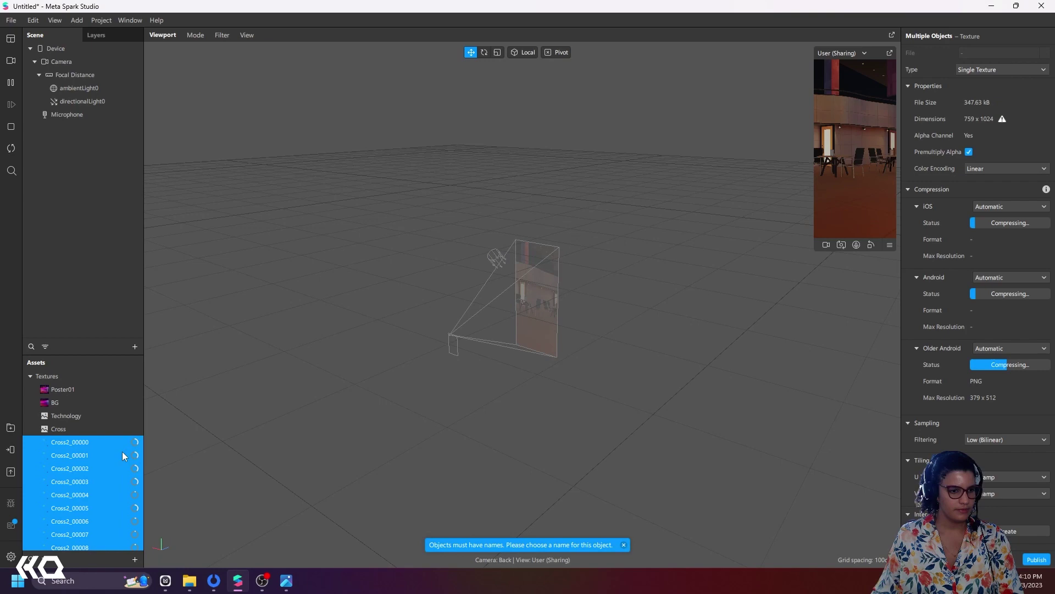
- Import the PNG frames Cross2_00000 to Cross2_00011 from the Cross 2 folder as a texture animation
click(608, 341)
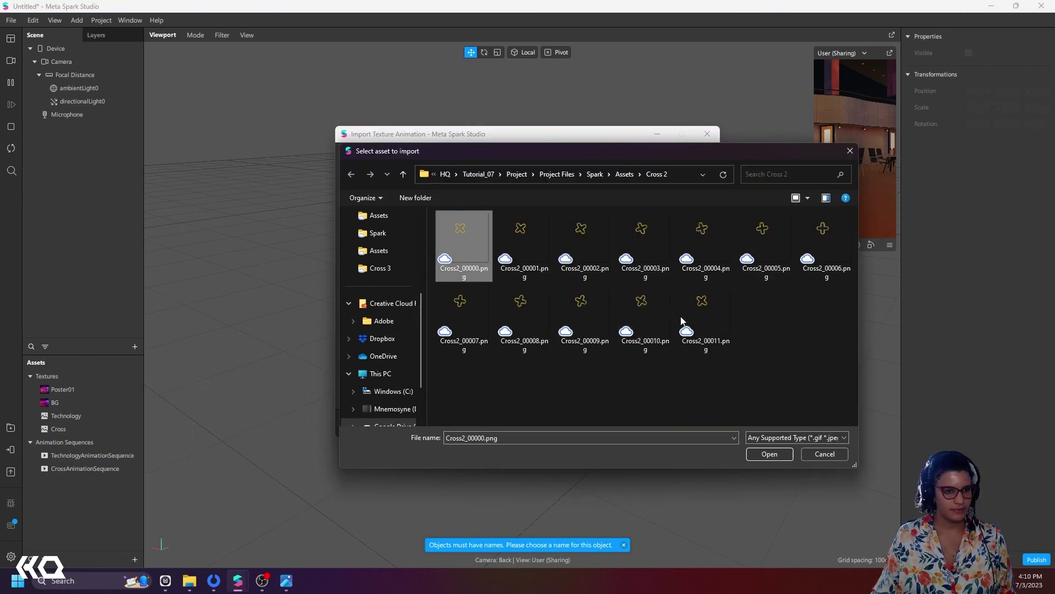
click(767, 452)
click(682, 423)
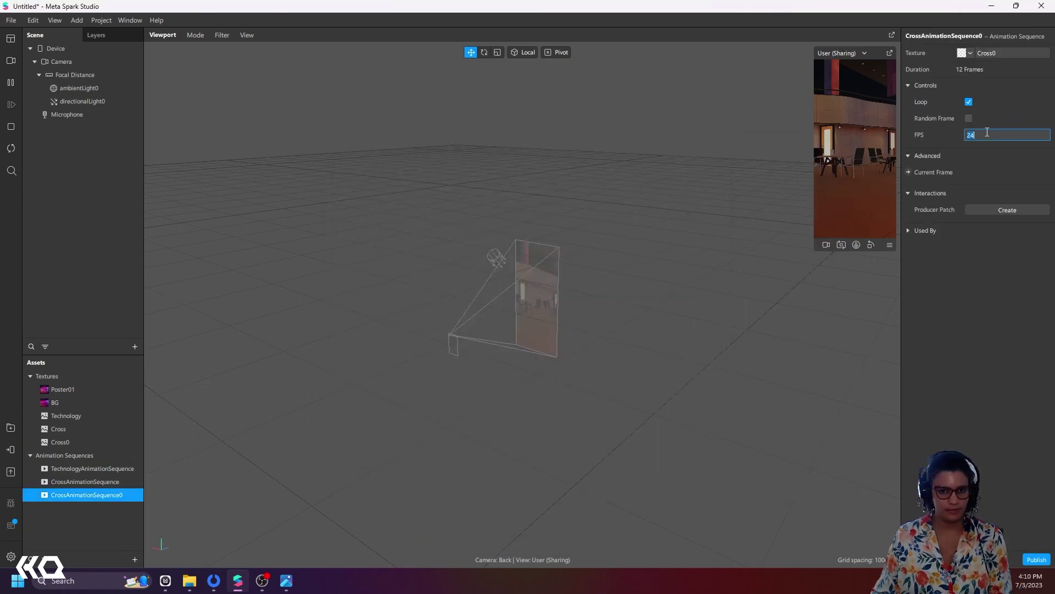
- Rename the Cross0 texture to Cross2 and the Cross texture to Cross1
right_click(55, 442)
click(93, 506)
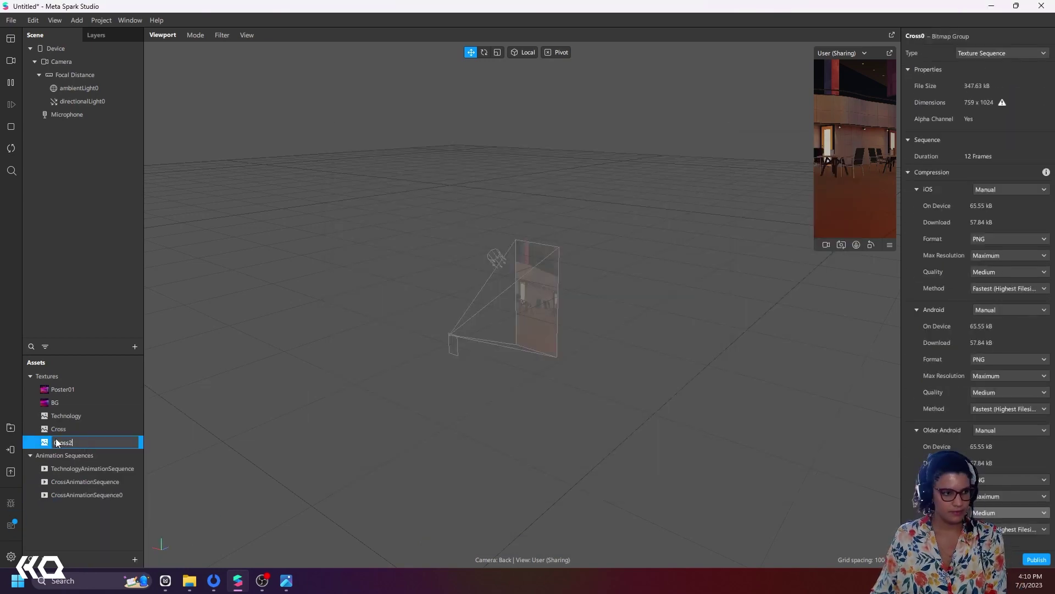
text(Cross)
- Import Cross3_00000.png from the Cross 3 folder as a texture and rename it Cross3
click(134, 559)
click(247, 396)
click(129, 112)
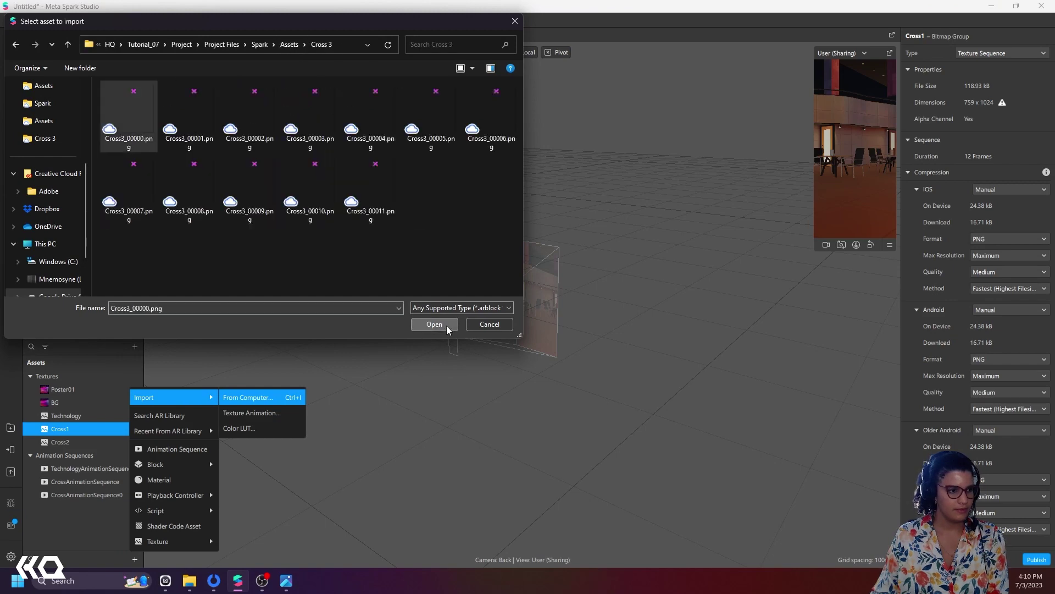
click(431, 325)
right_click(79, 455)
click(85, 462)
text(Cross3)
click(87, 532)
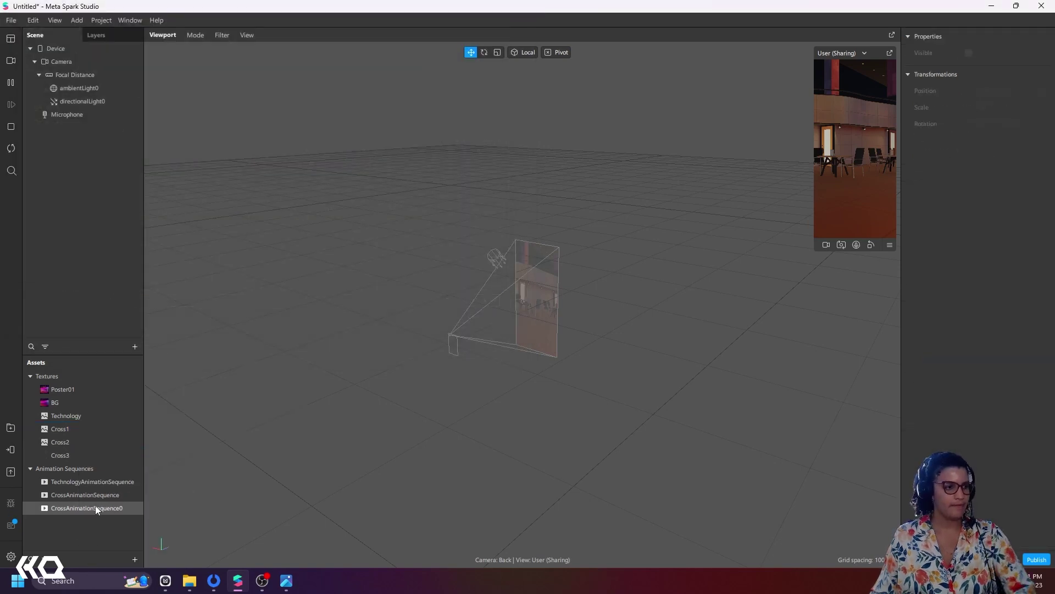
click(106, 442)
- Import Dust.png from the Assets folder as a texture and keep its default name
click(134, 558)
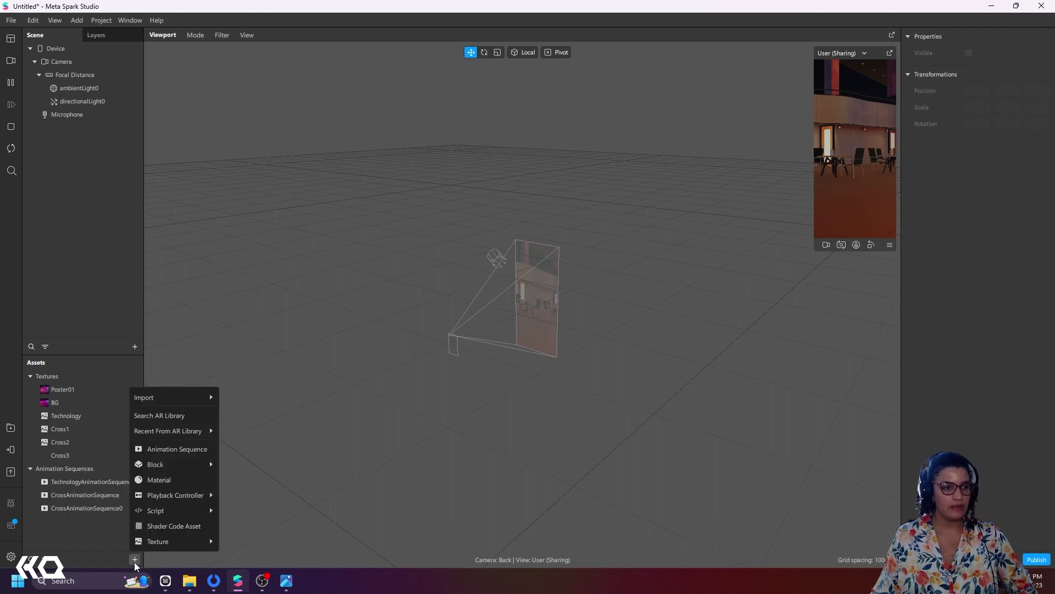
mouse_move(158, 392)
click(238, 396)
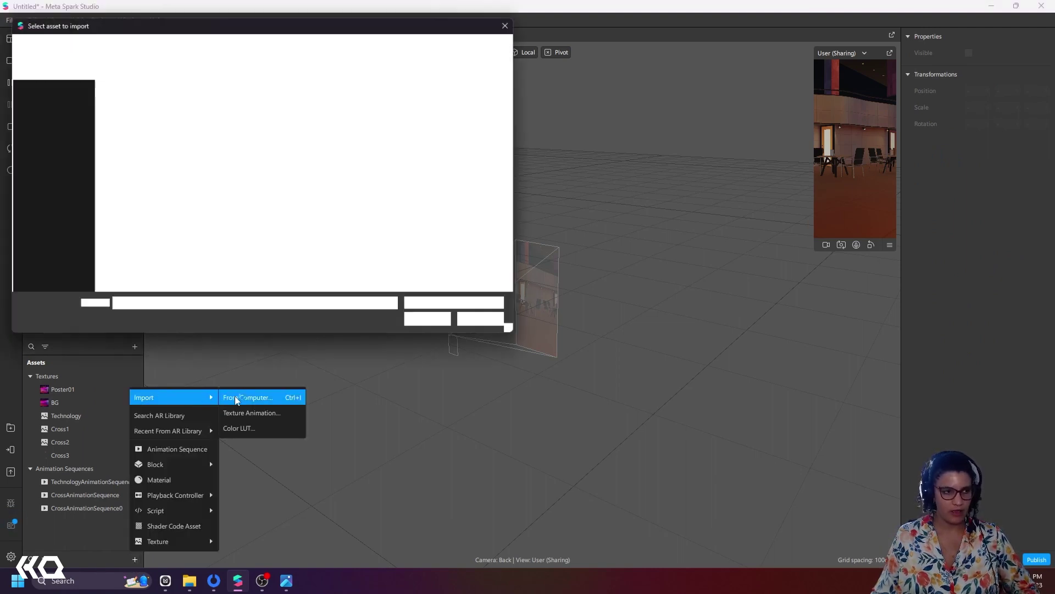
click(289, 44)
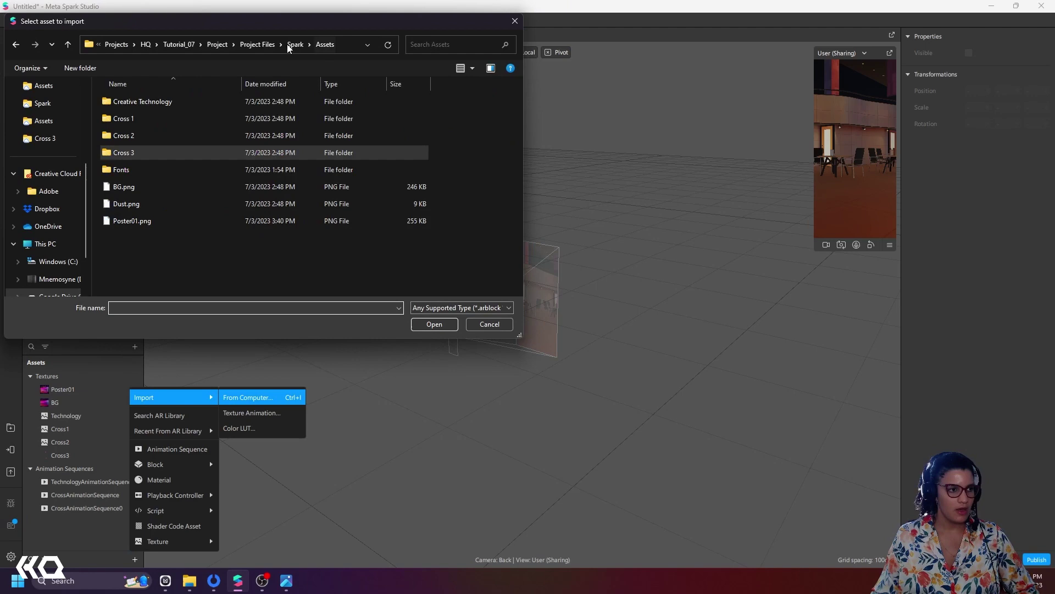
click(156, 205)
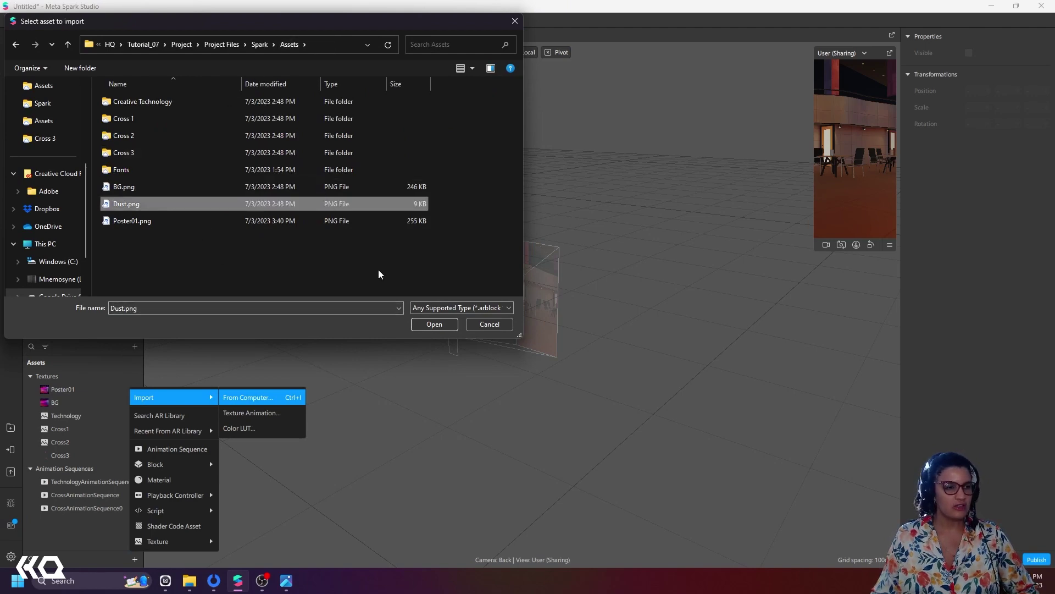
click(434, 325)
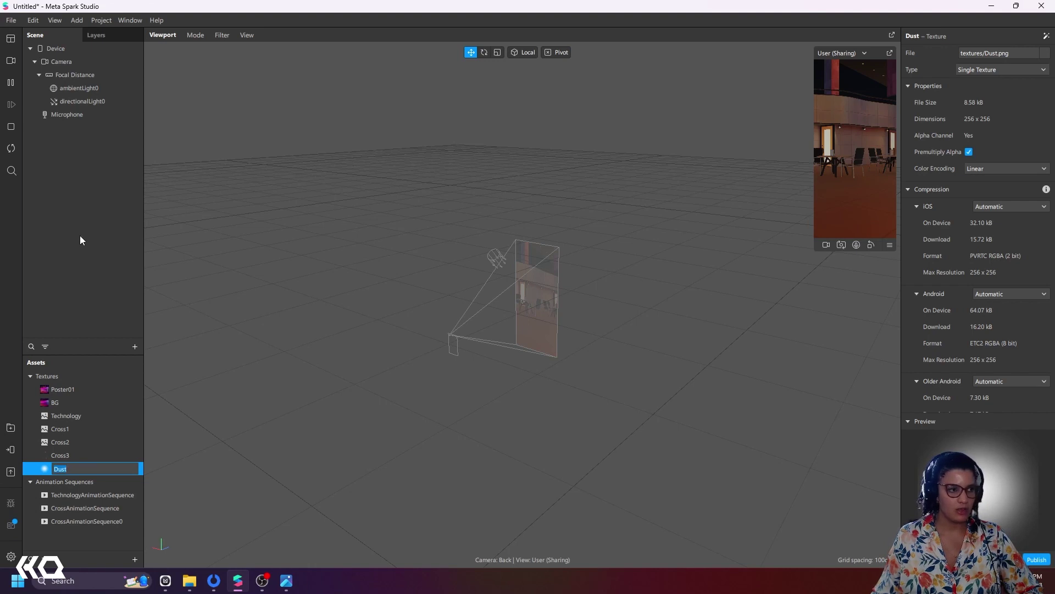
key(Return)
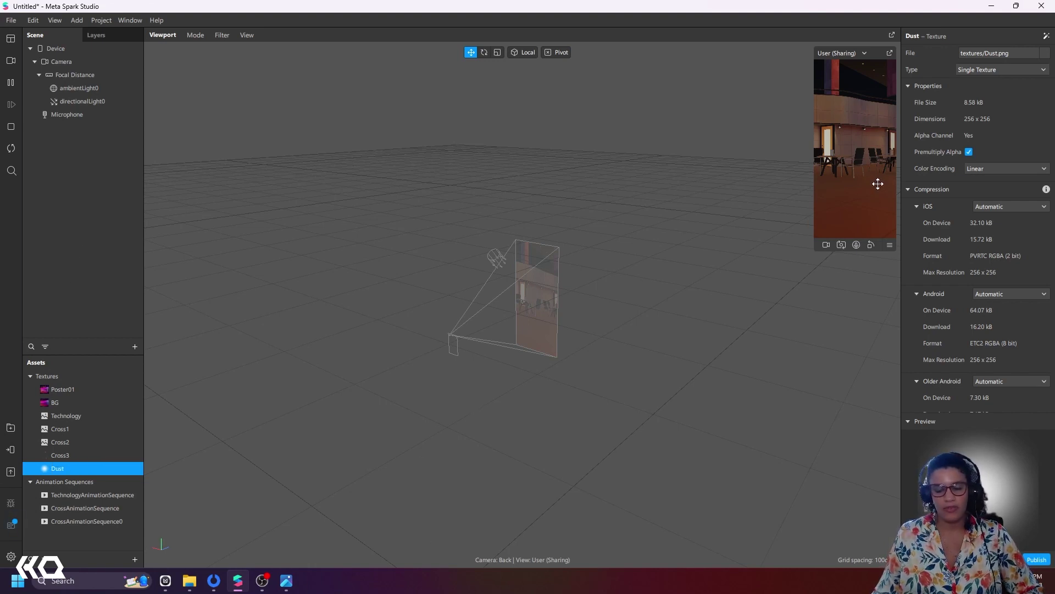
- Insert a Target Tracker into the scene and assign Poster01 as its texture
click(135, 347)
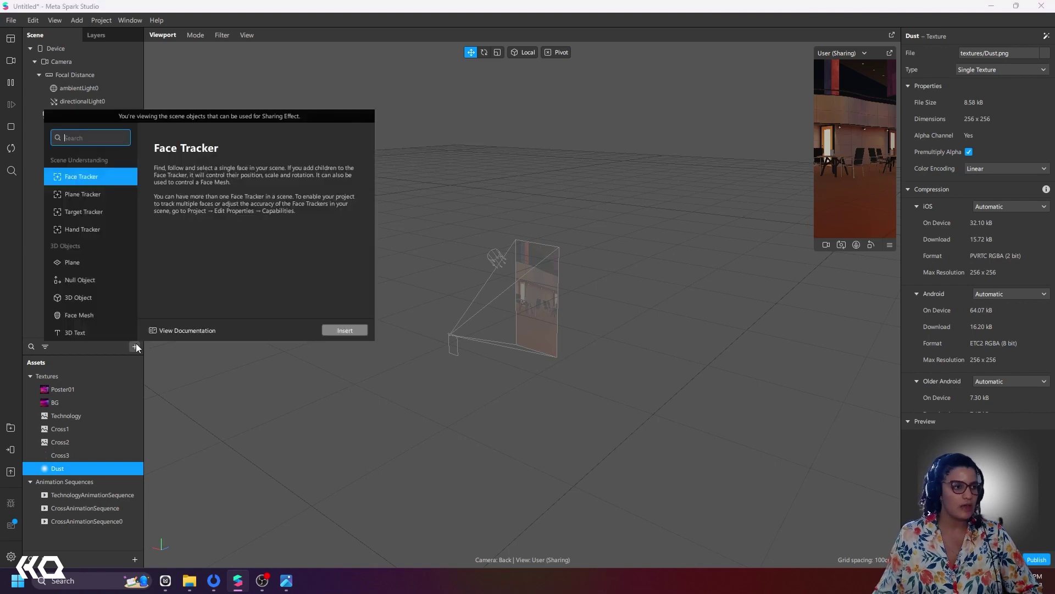
click(95, 212)
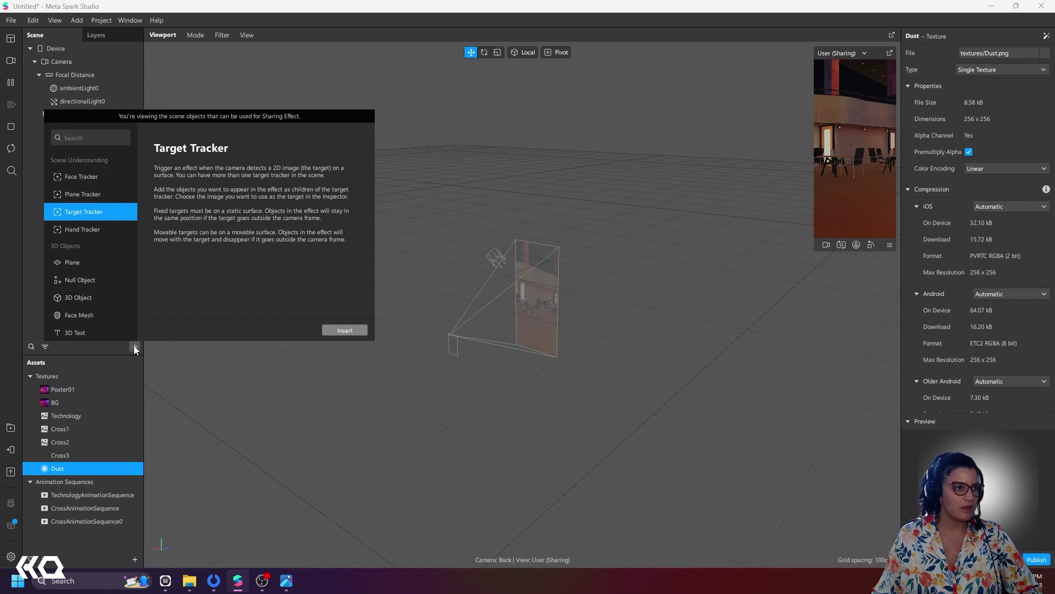
click(357, 329)
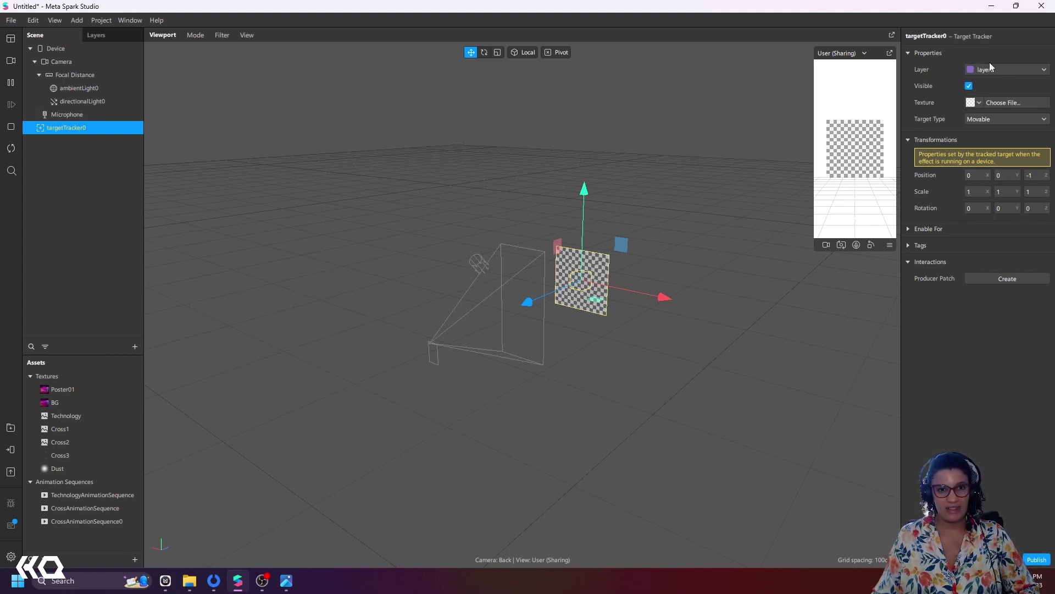
click(977, 102)
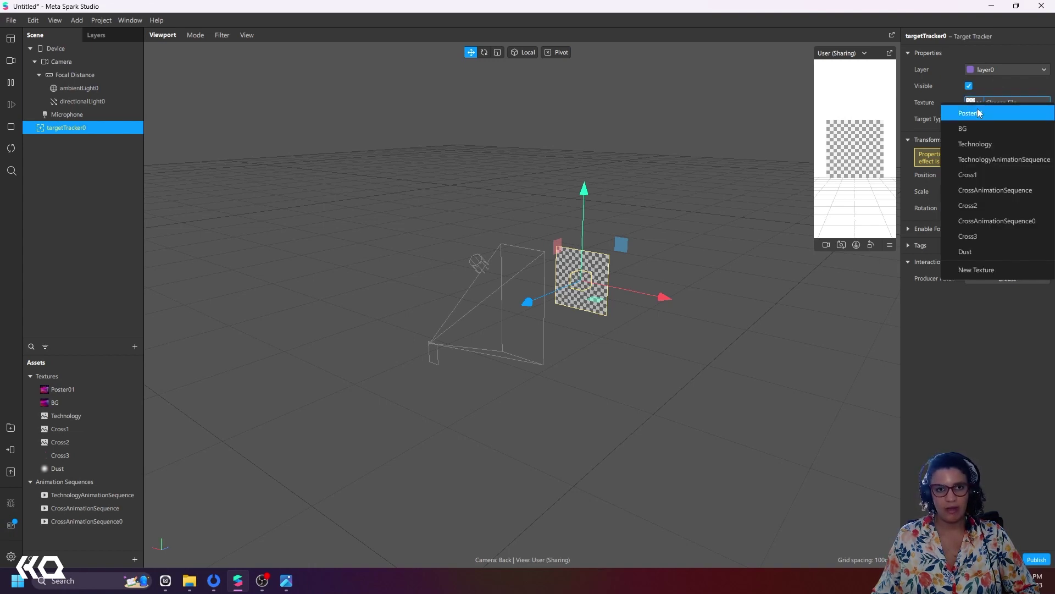
click(977, 108)
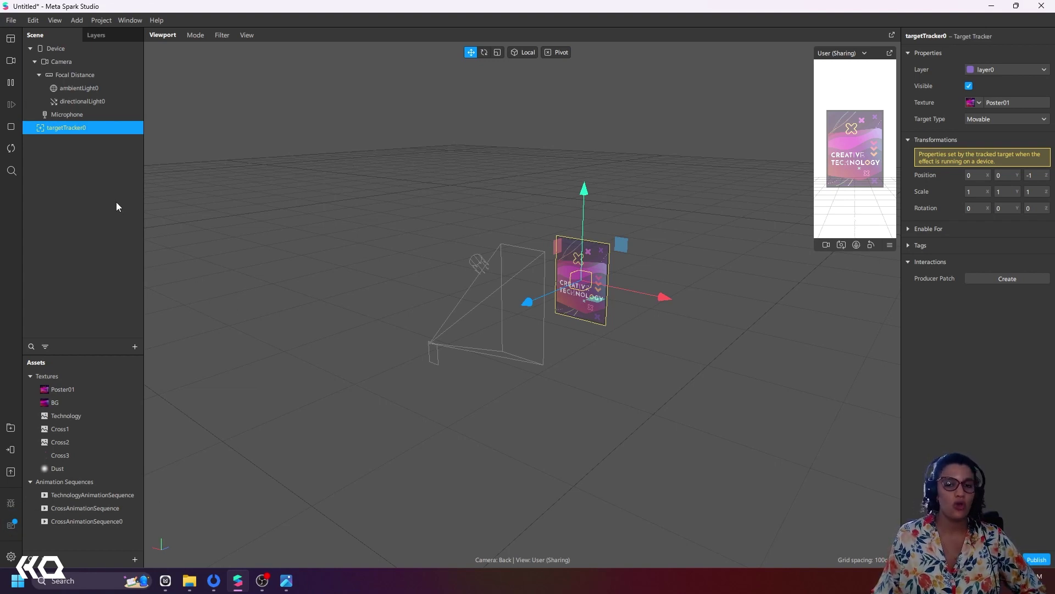
click(135, 346)
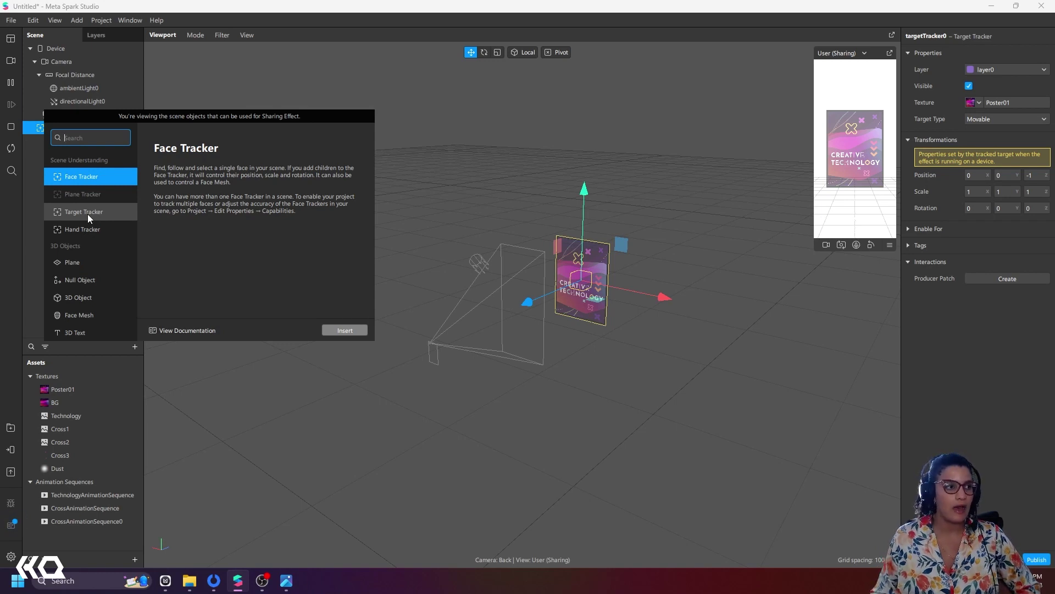
click(88, 213)
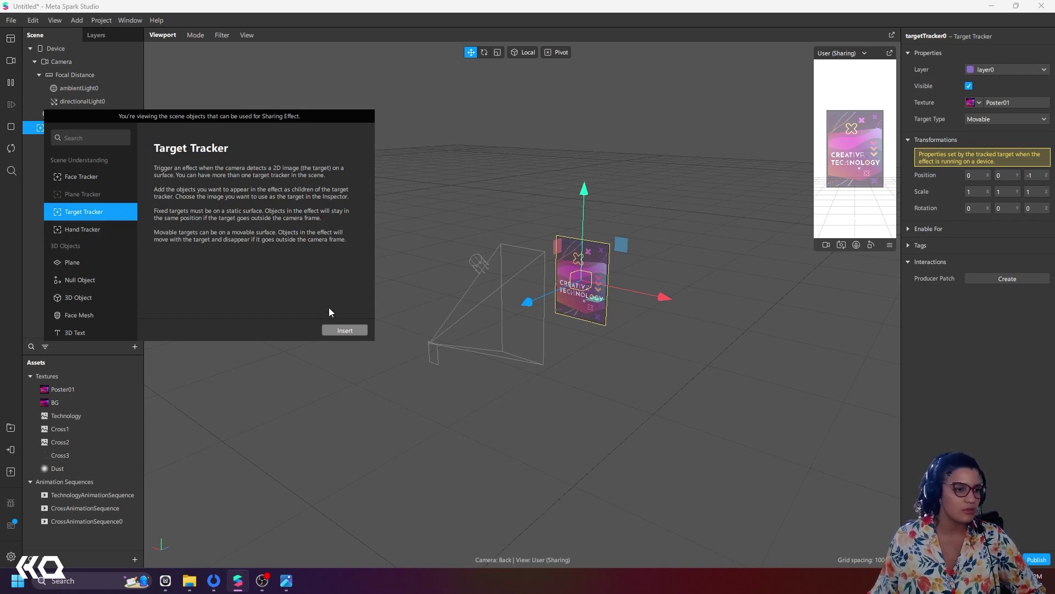
click(428, 170)
click(428, 169)
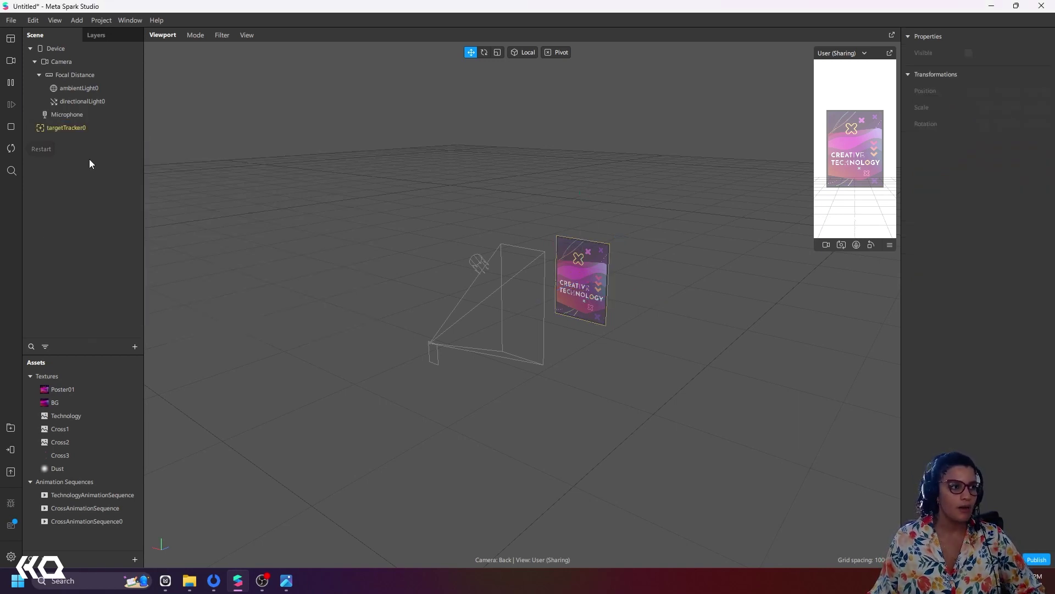
- Insert a Plane into the scene and make it a child of targetTracker0
click(75, 127)
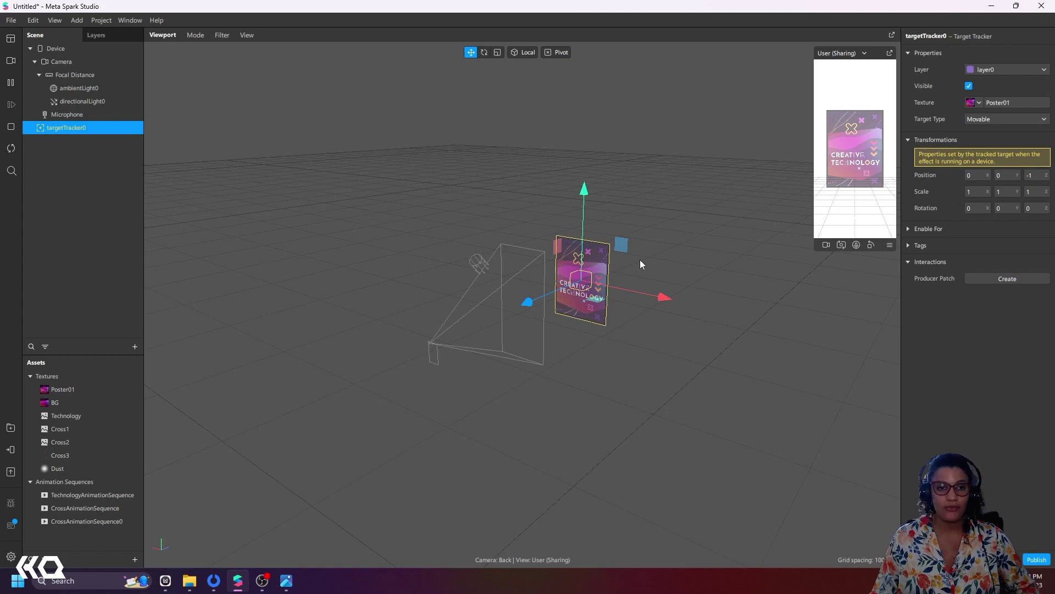
click(135, 347)
click(91, 262)
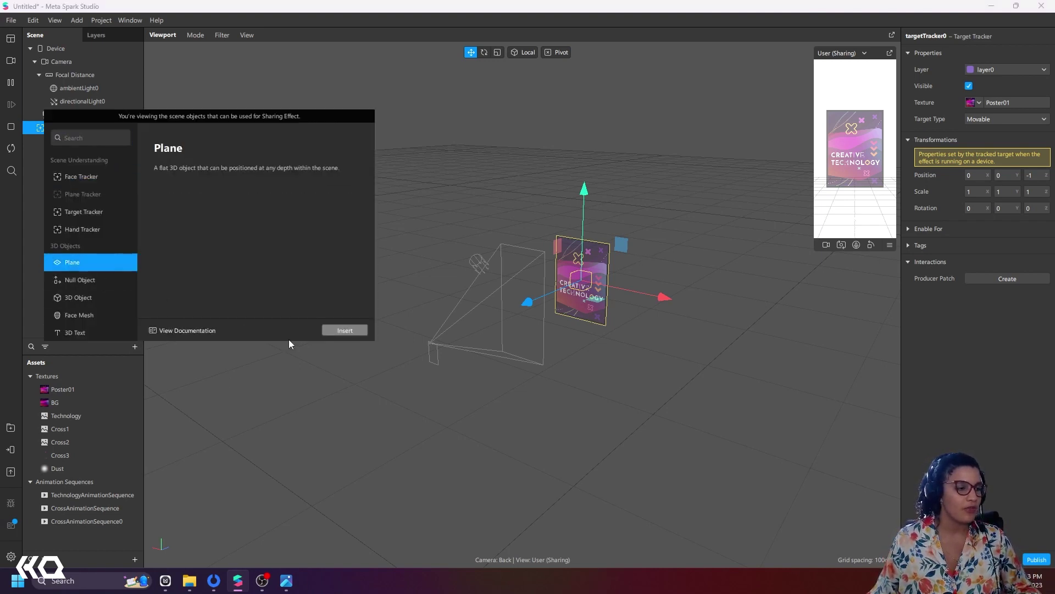
click(338, 332)
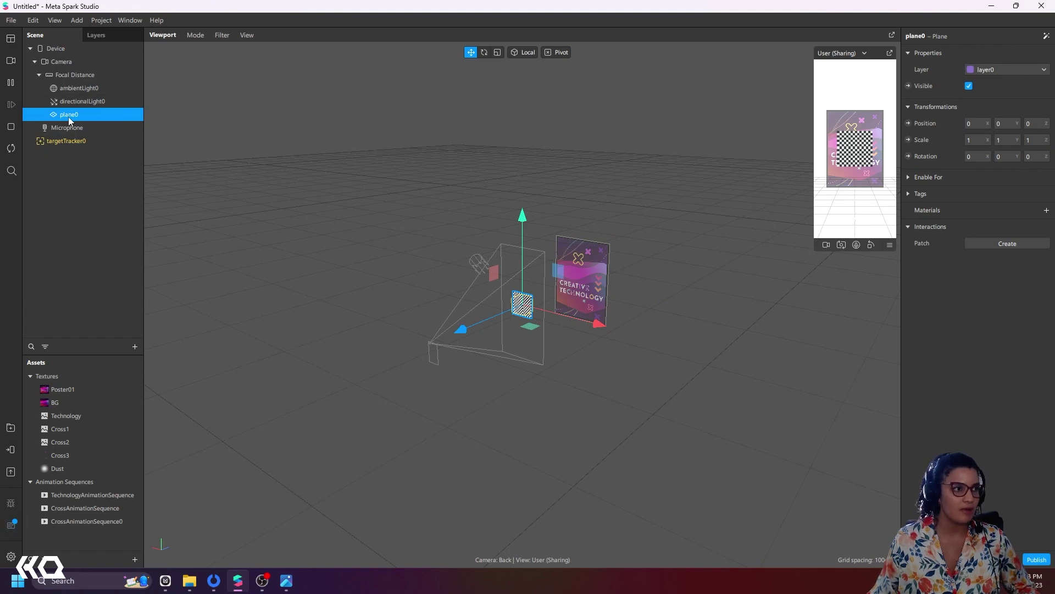
drag(68, 116, 67, 141)
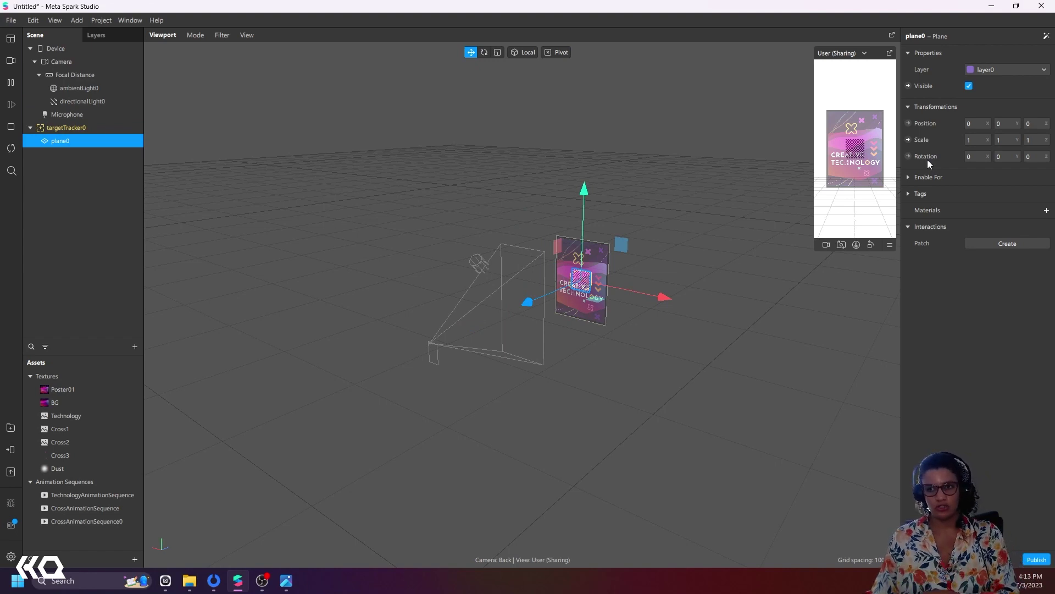
- Scale the plane to 3 in X and 4 in Y to cover the poster target
click(976, 139)
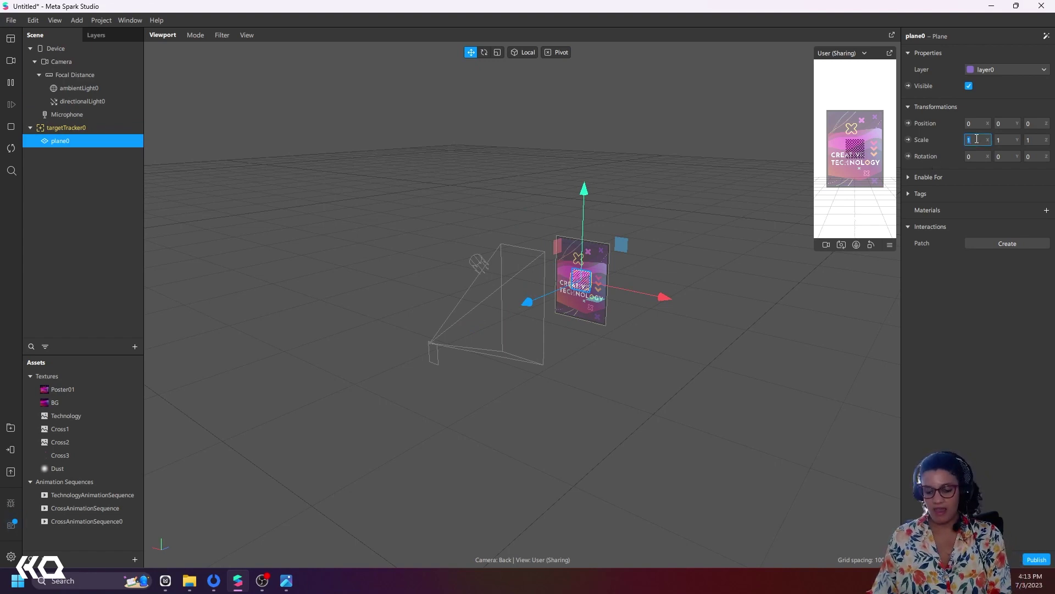
key(Return)
click(1006, 139)
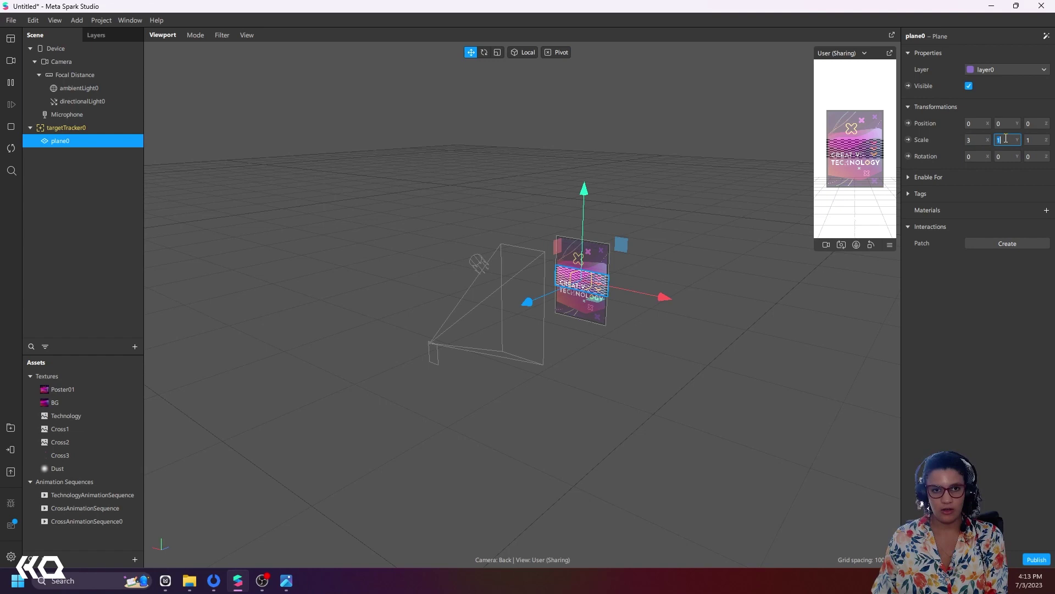
text(4)
key(Return)
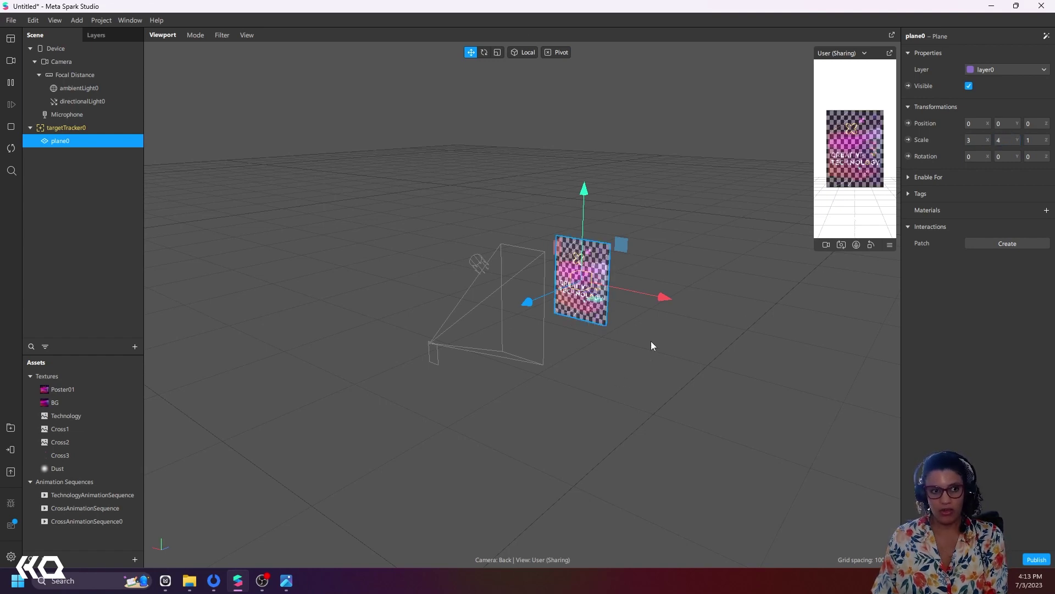
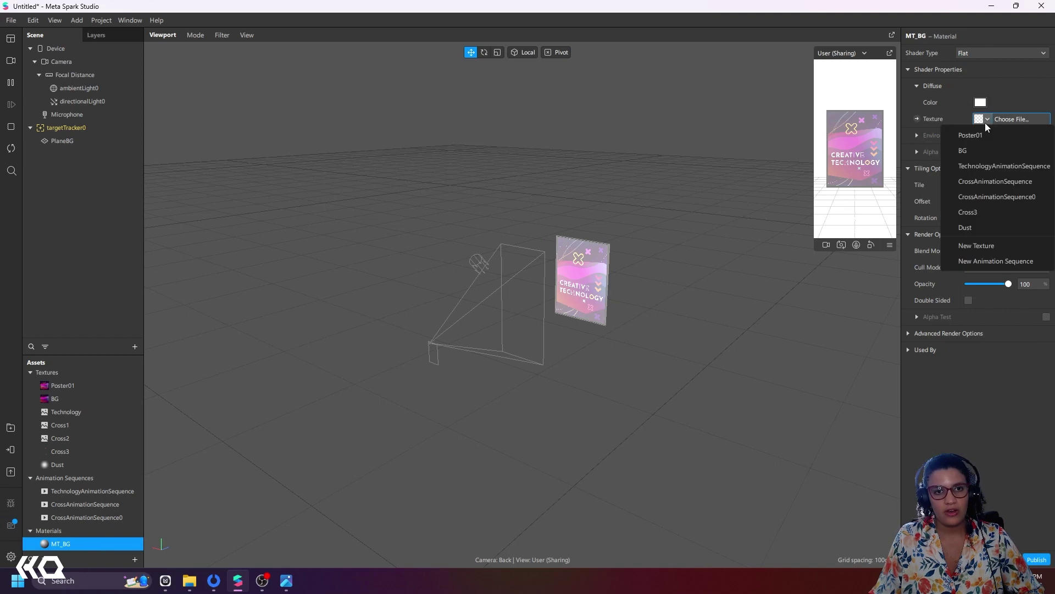
- Assign the BG texture to the MT_BG material and toggle PlaneBG's visibility off and on to compare it with the poster
click(972, 150)
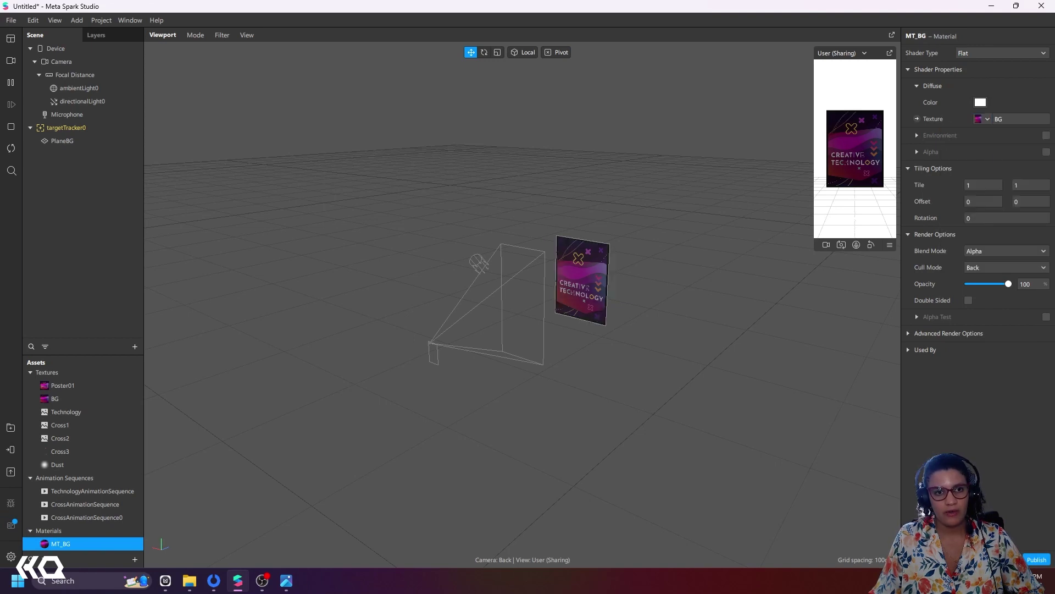
click(62, 141)
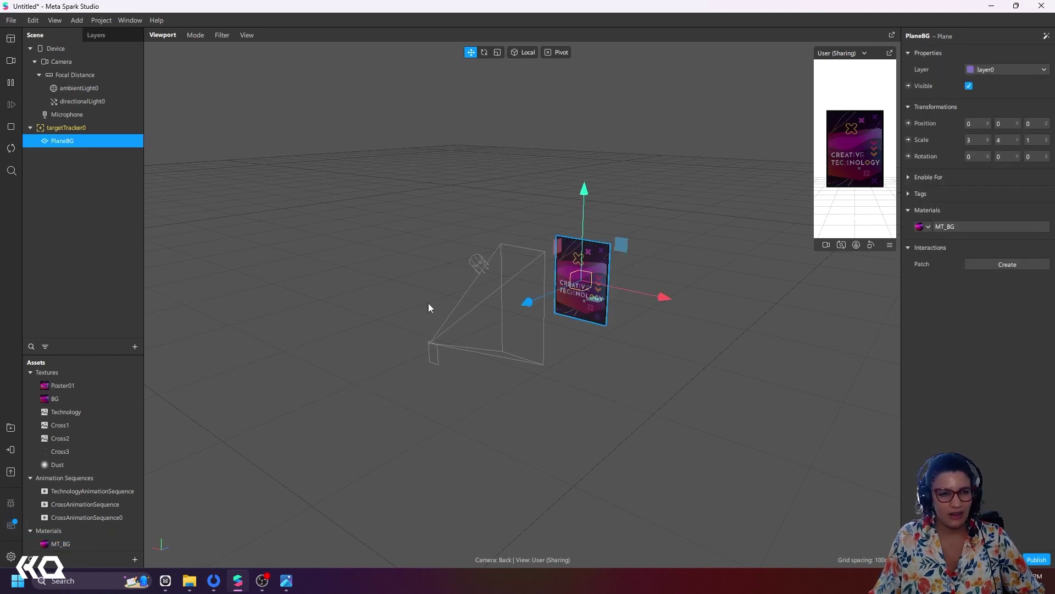
click(969, 86)
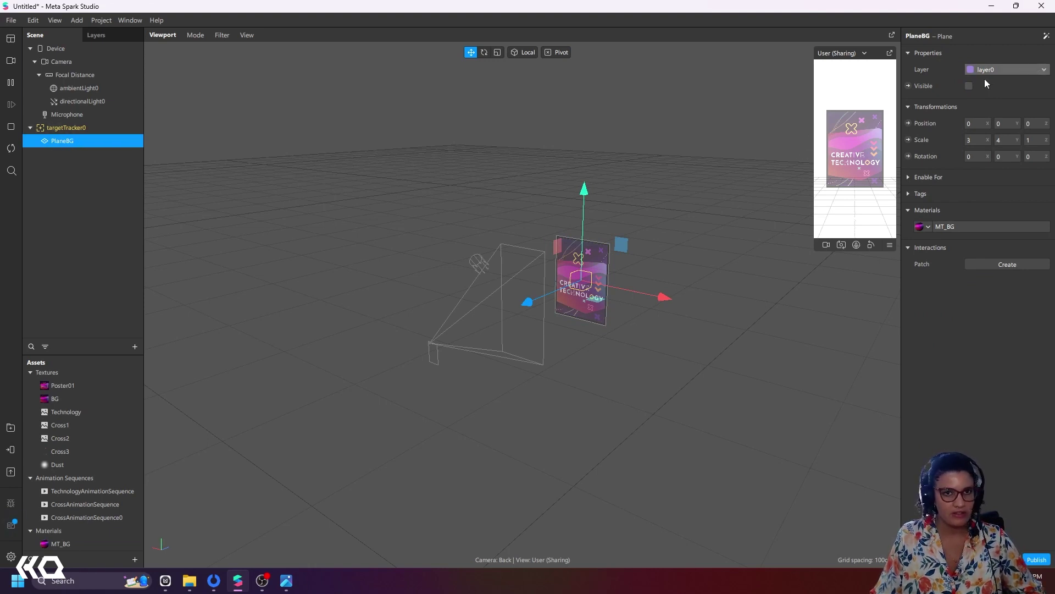
click(969, 86)
double_click(69, 544)
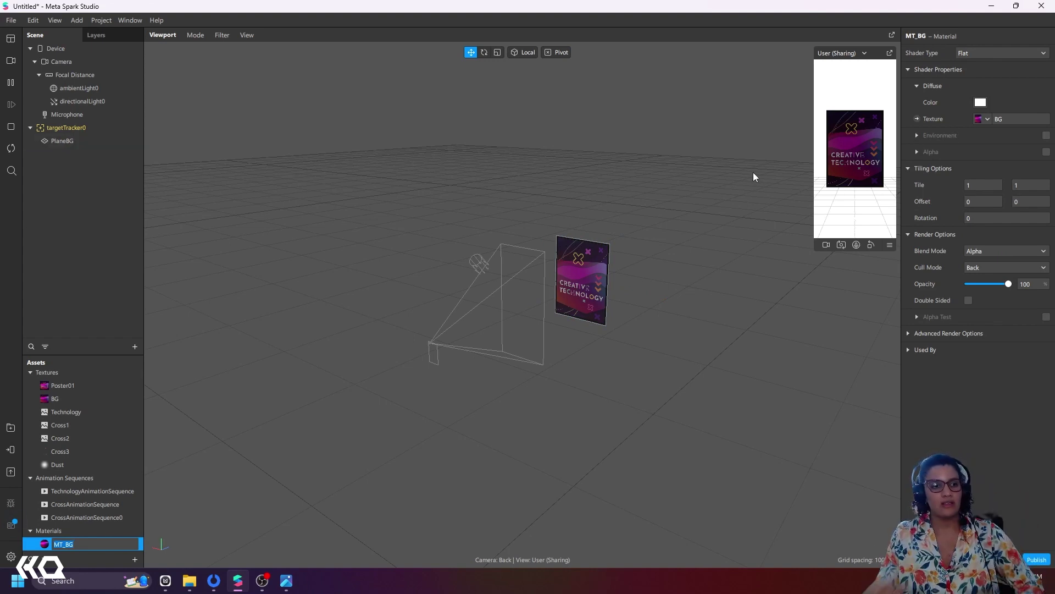
- Duplicate PlaneBG and move the copy slightly forward, to about 0.05 in Z
click(65, 138)
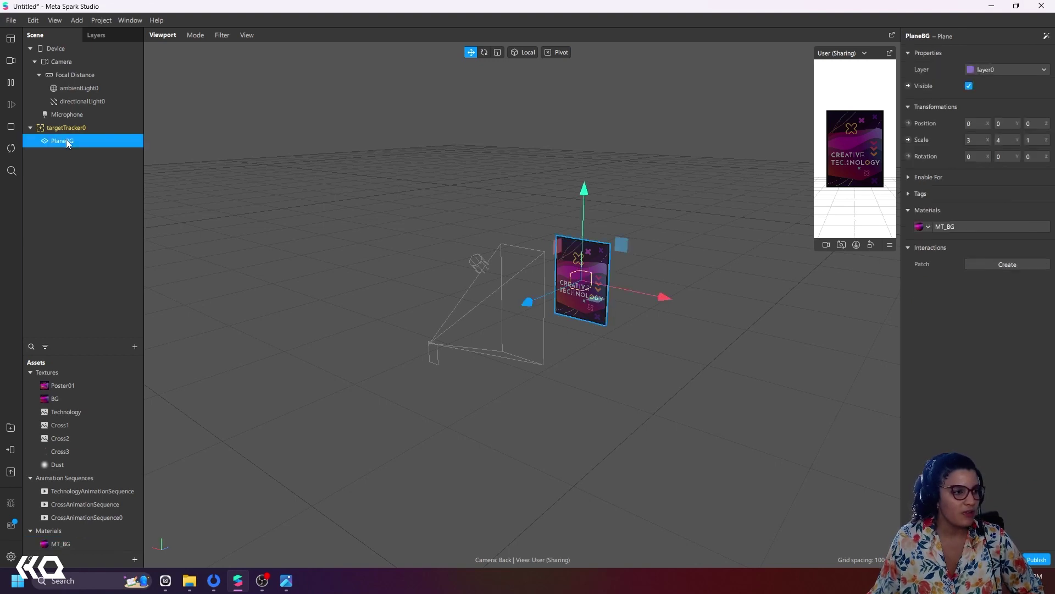
right_click(66, 140)
click(101, 245)
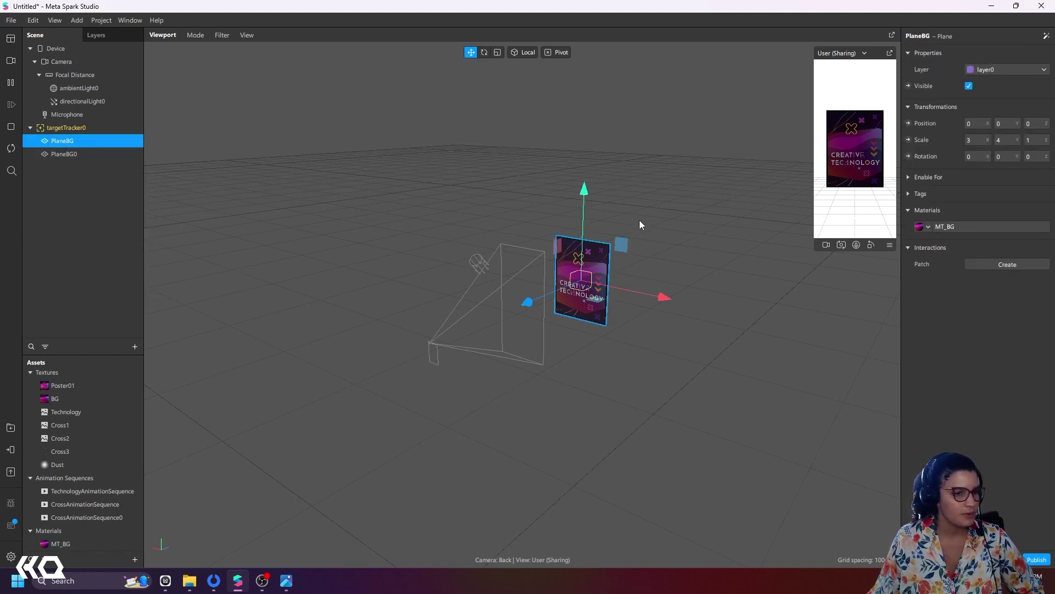
click(116, 153)
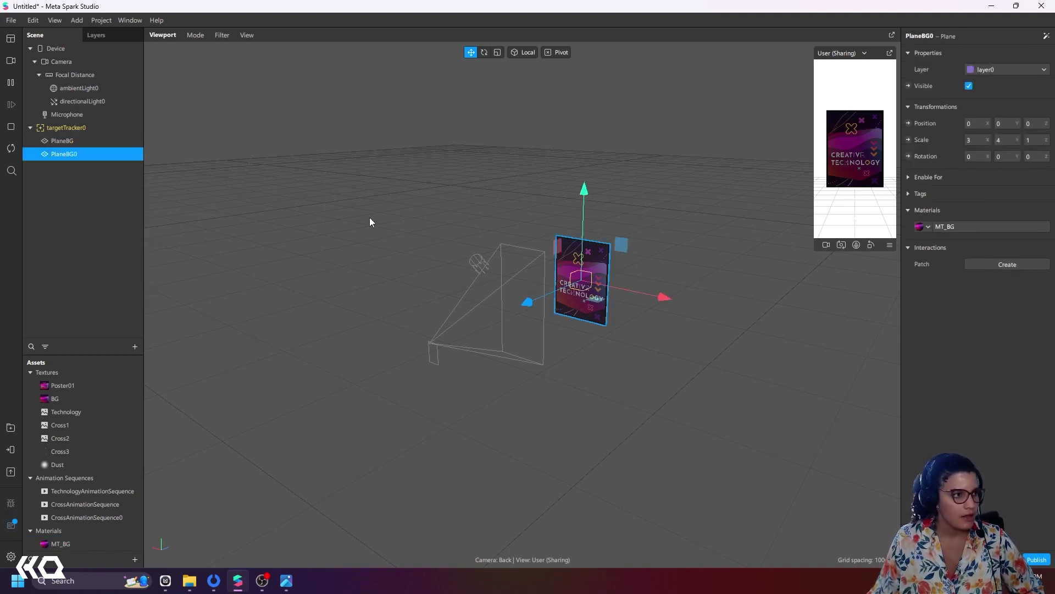
drag(538, 298, 537, 299)
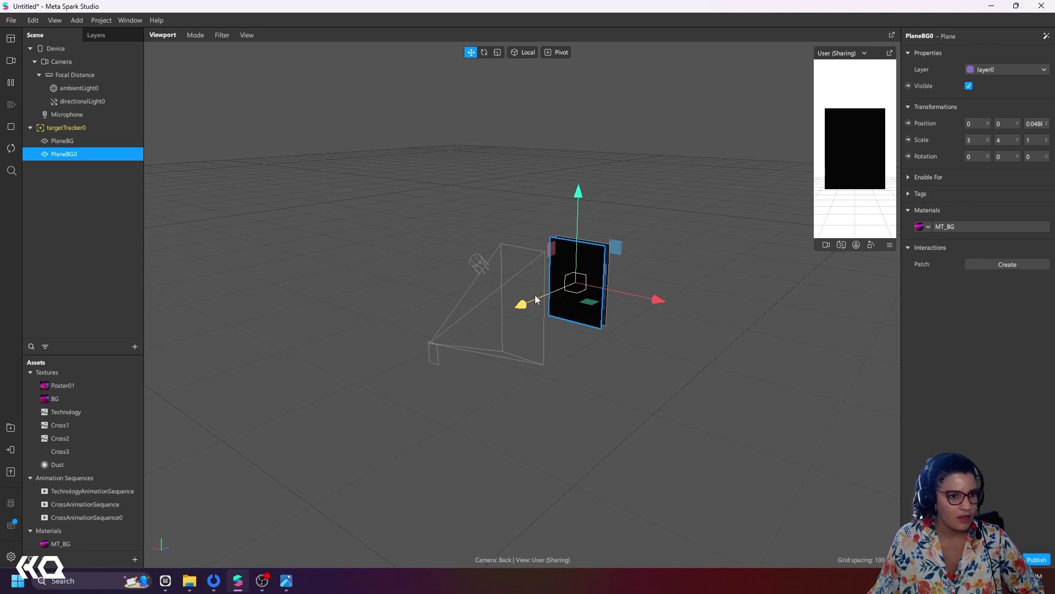
- Rename the duplicated plane as PlaneCT
right_click(54, 154)
click(75, 186)
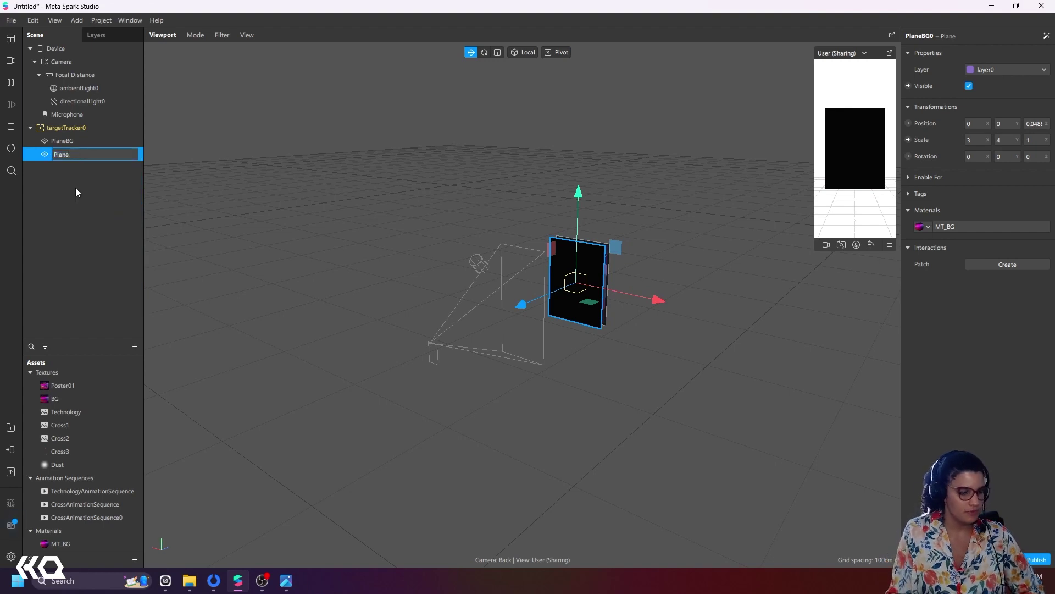
text(CT)
key(Return)
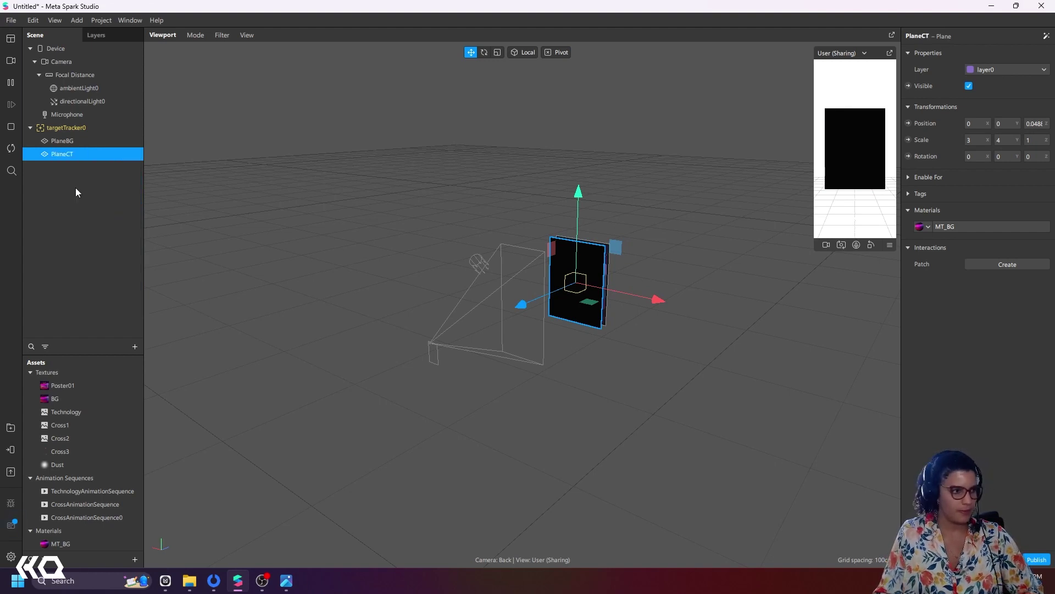
- Duplicate the MT_BG material and rename the copy as MT_CT
right_click(62, 546)
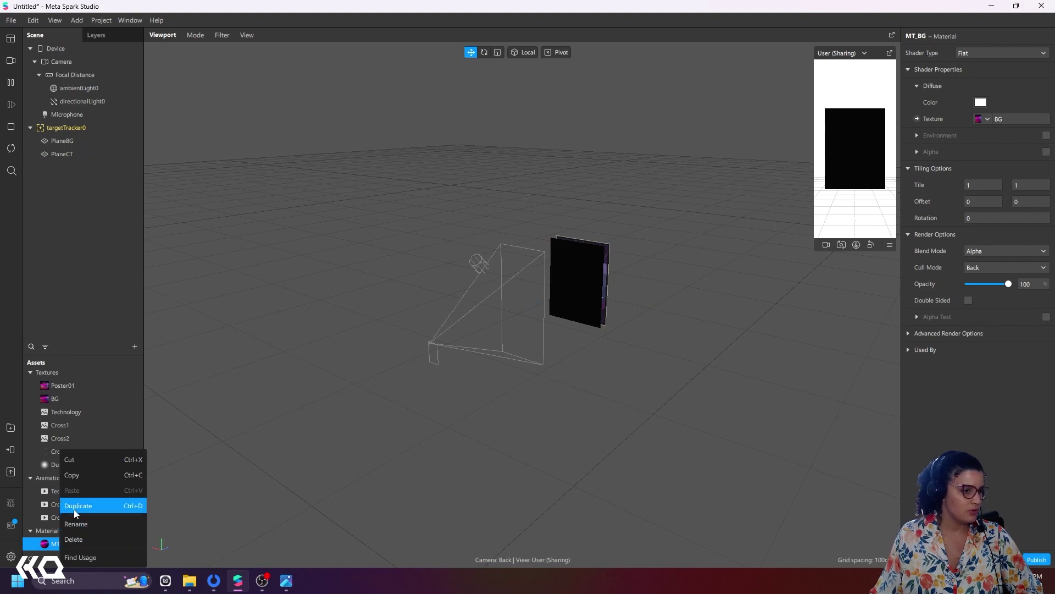
click(74, 509)
click(68, 537)
right_click(74, 543)
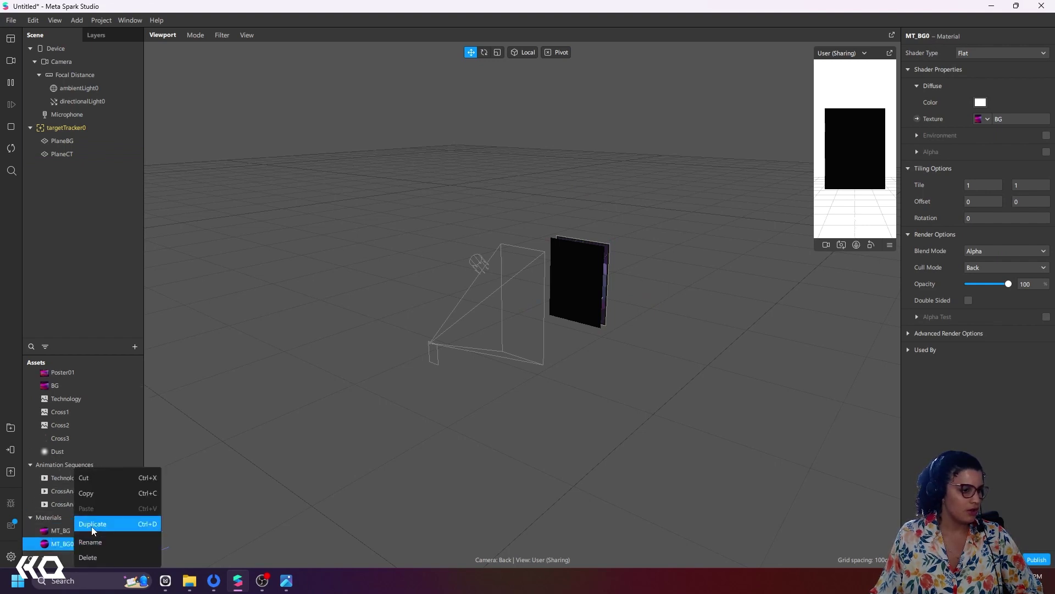
click(91, 543)
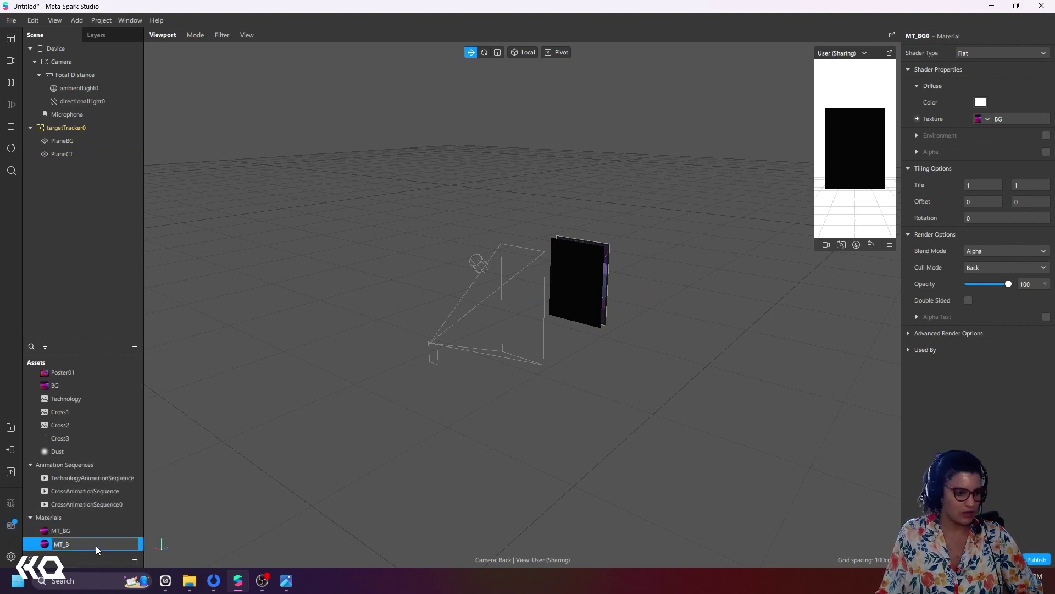
key(Return)
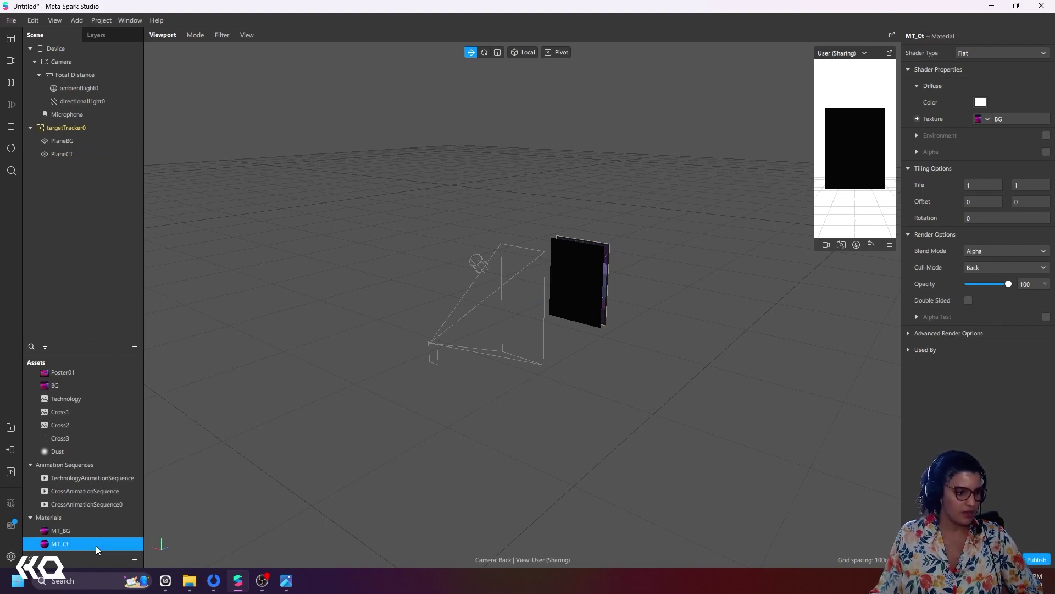
right_click(96, 546)
click(110, 540)
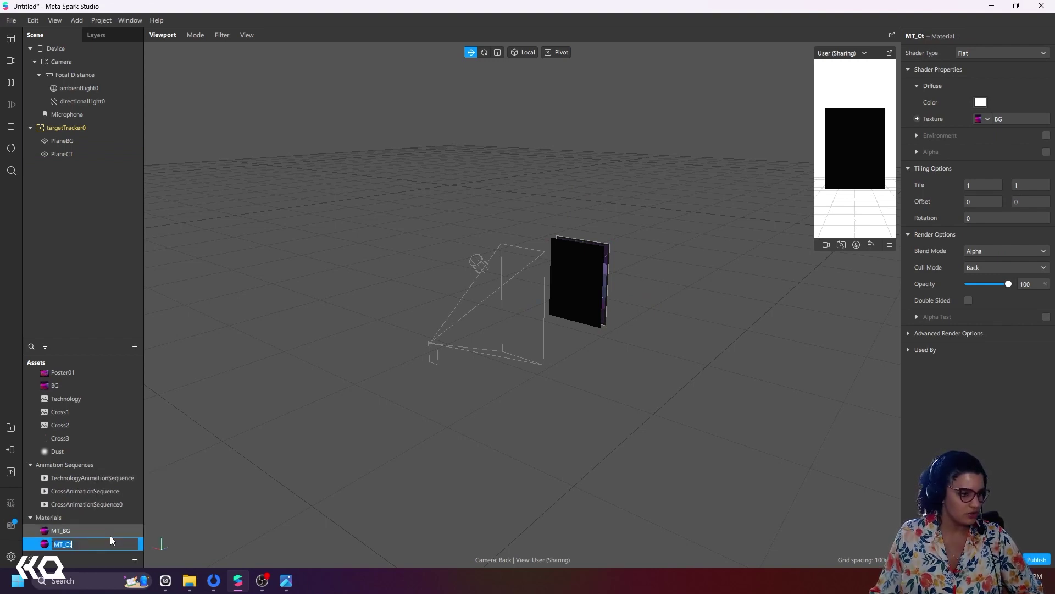
key(End)
key(BackSpace)
text(T)
key(Return)
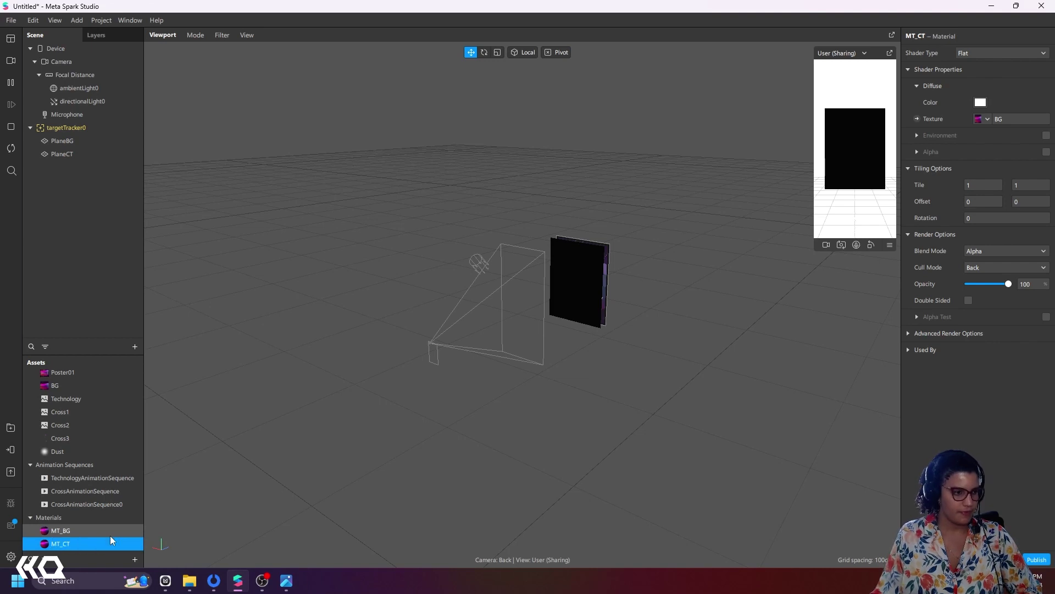
- Set MT_CT's texture to TechnologyAnimationSequence and assign the MT_CT material to PlaneCT
click(1000, 123)
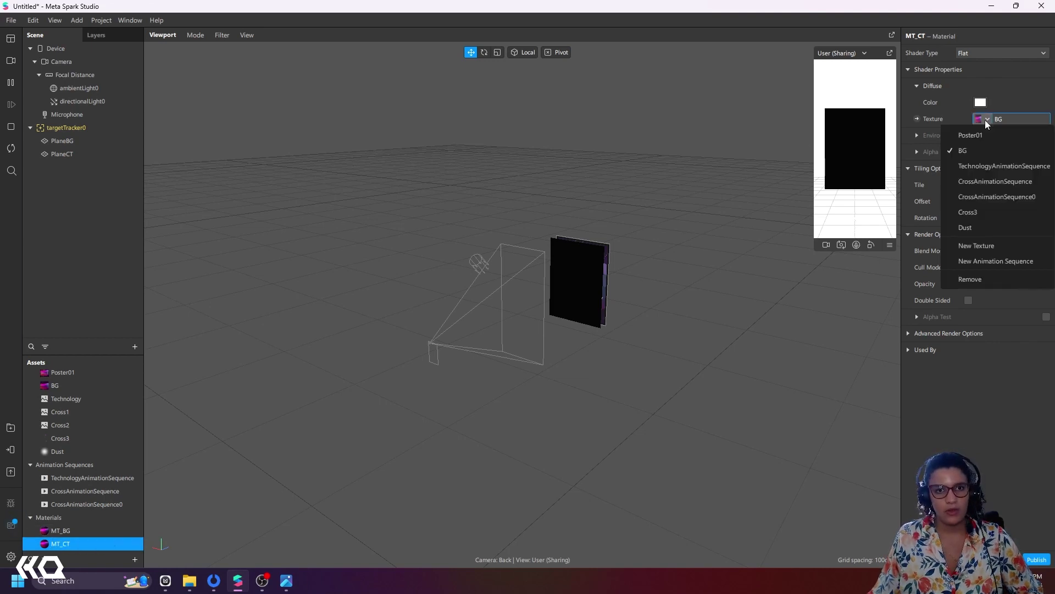
click(993, 168)
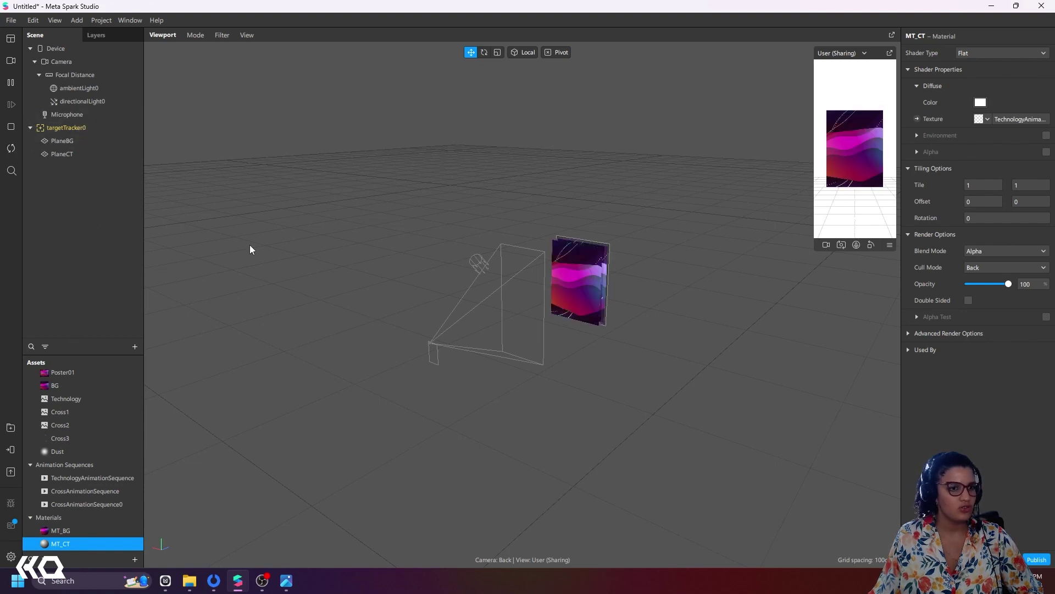
click(62, 153)
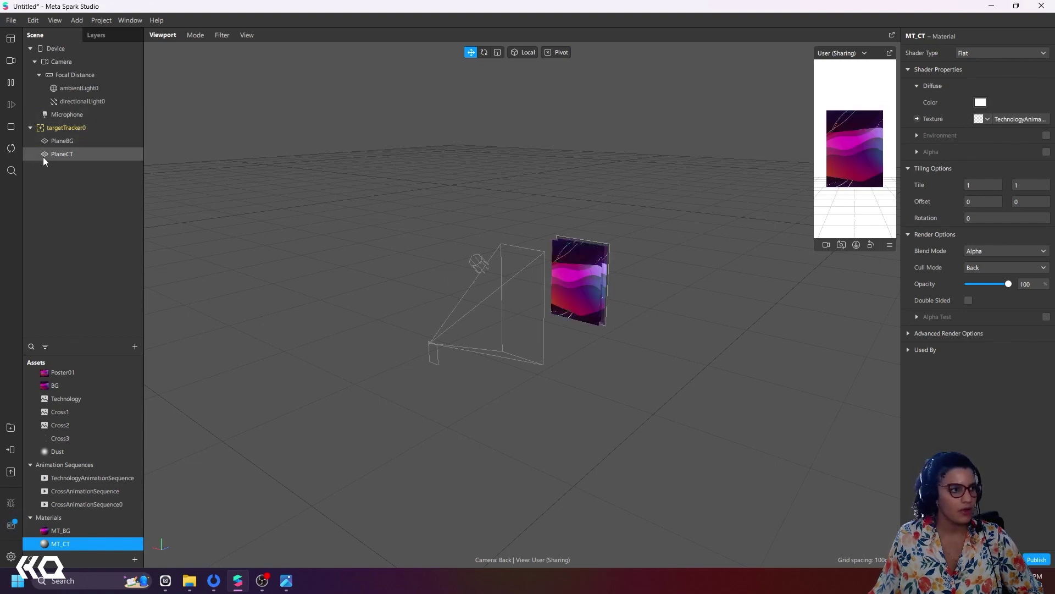
click(922, 224)
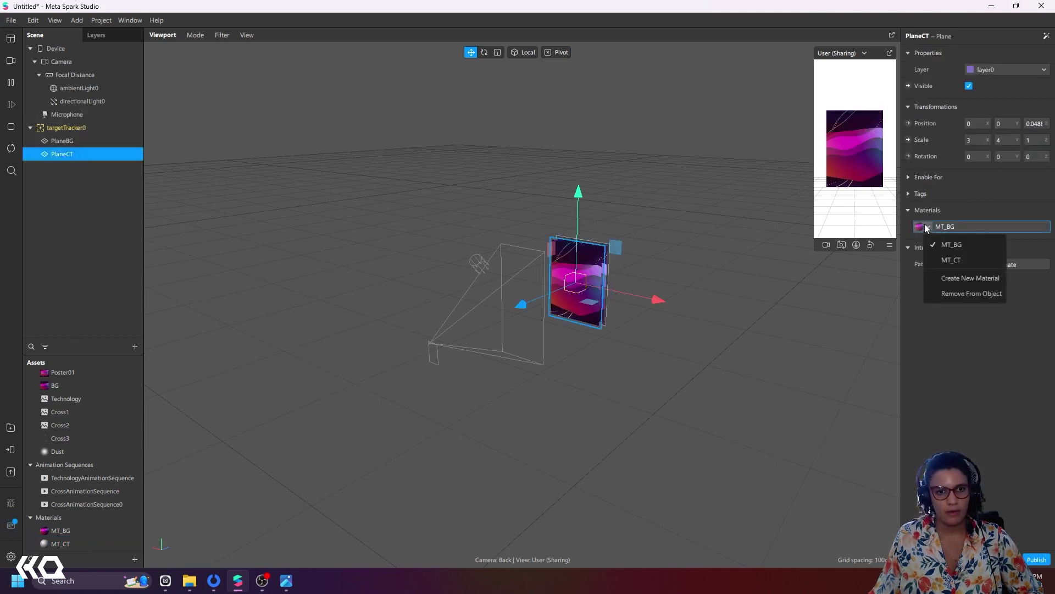
click(967, 256)
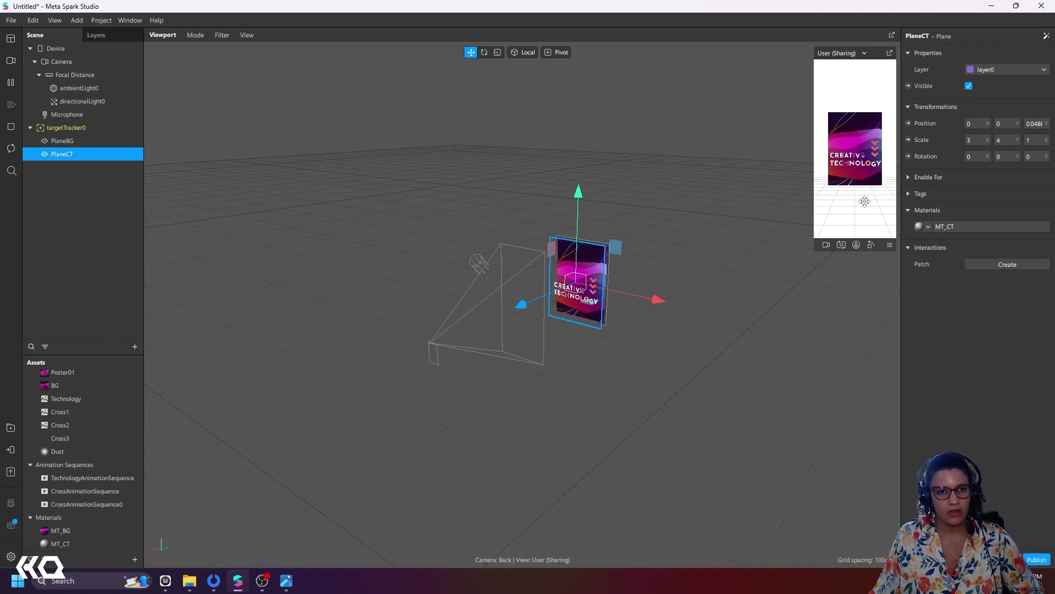
- Duplicate PlaneCT into three planes named PlaneCross1, PlaneCross2 and PlaneCross3 for the cross textures
scroll(639, 348, up, 5)
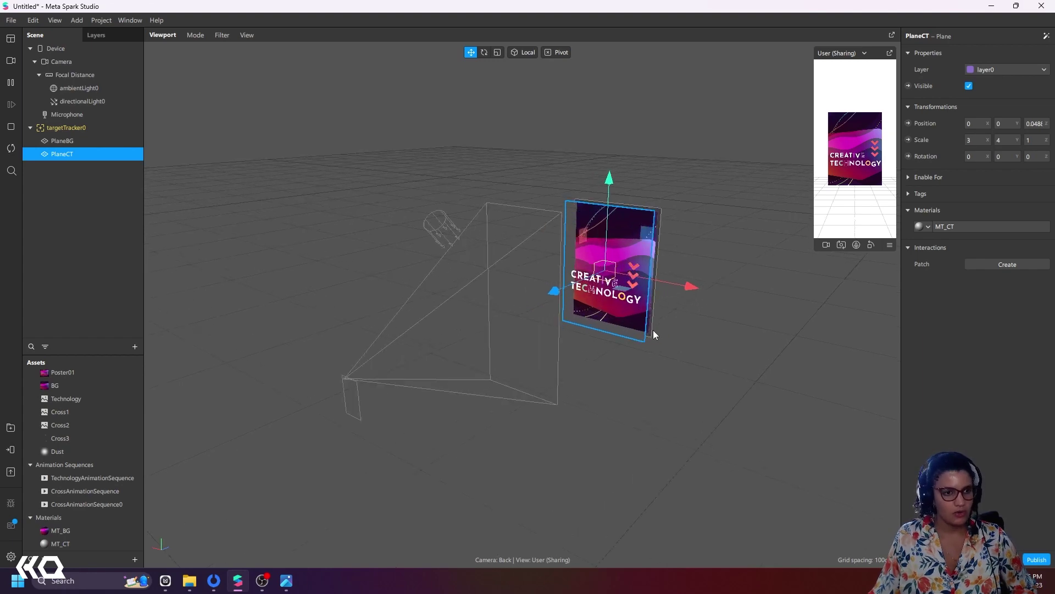
right_drag(681, 387, 454, 448)
click(508, 363)
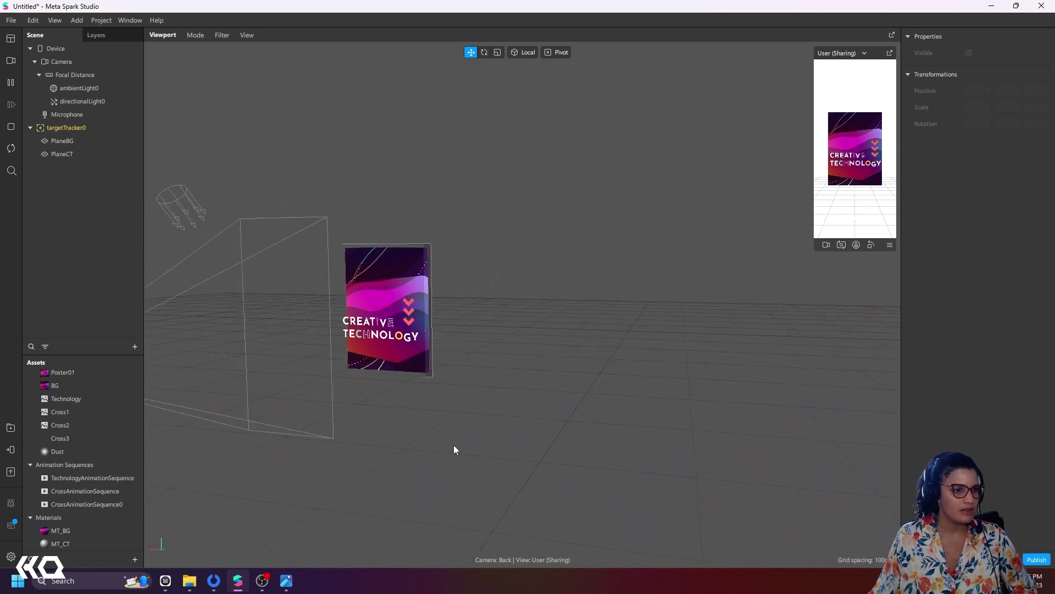
click(67, 411)
click(71, 424)
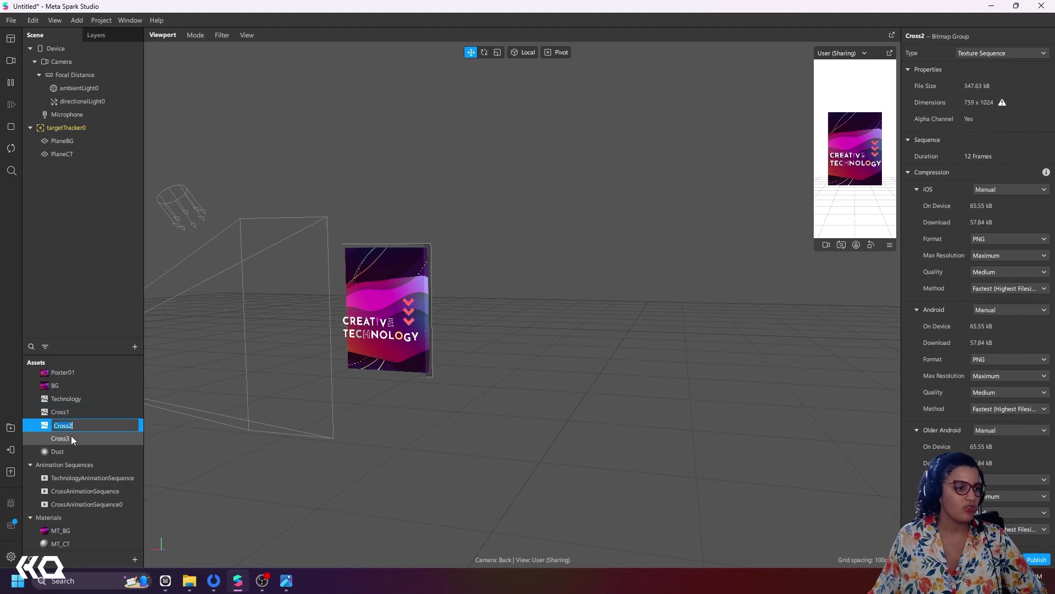
click(71, 437)
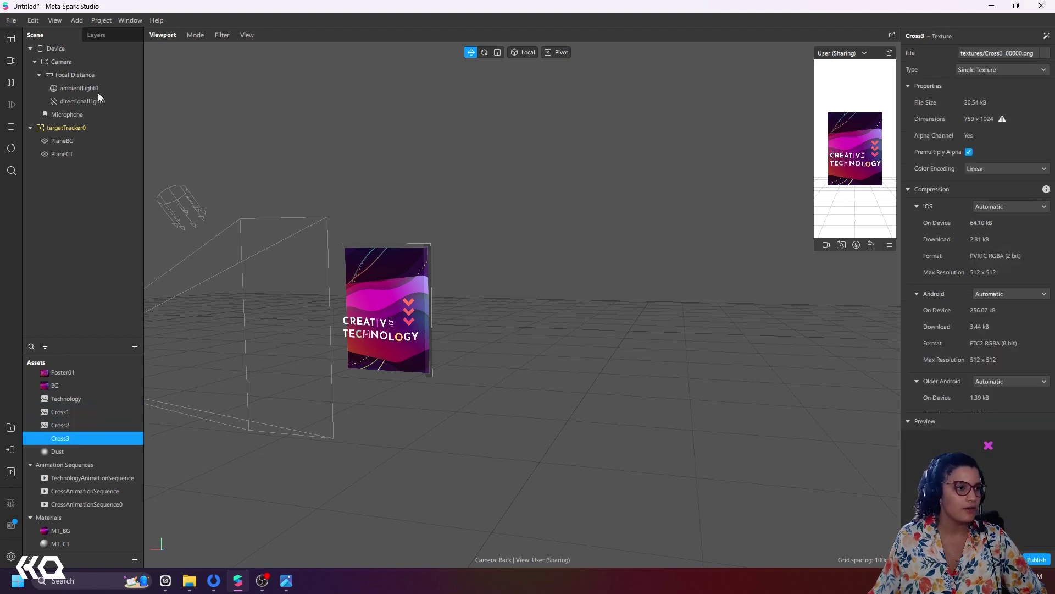
right_click(67, 154)
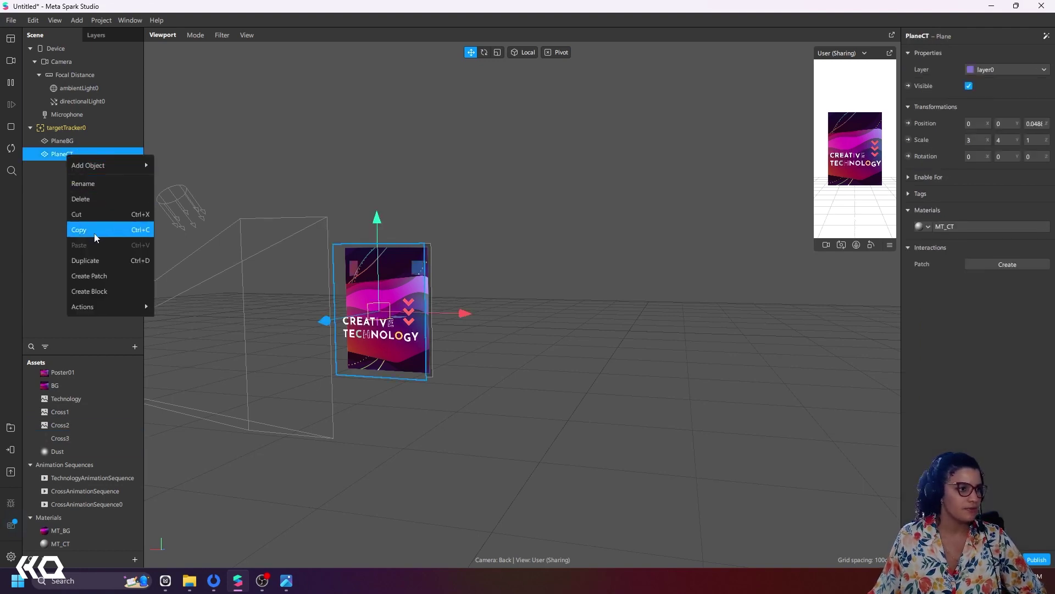
click(77, 231)
click(96, 182)
right_click(79, 167)
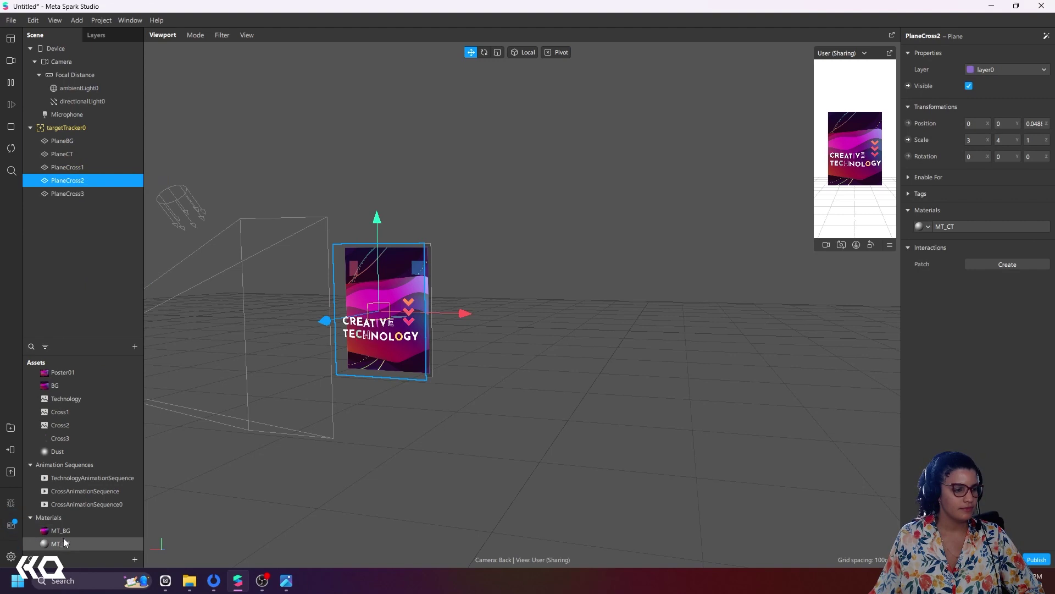
- Duplicate the MT_CT material into two cross materials named MT_Cross1 and MT_Cross2
right_click(65, 542)
click(94, 528)
right_click(90, 540)
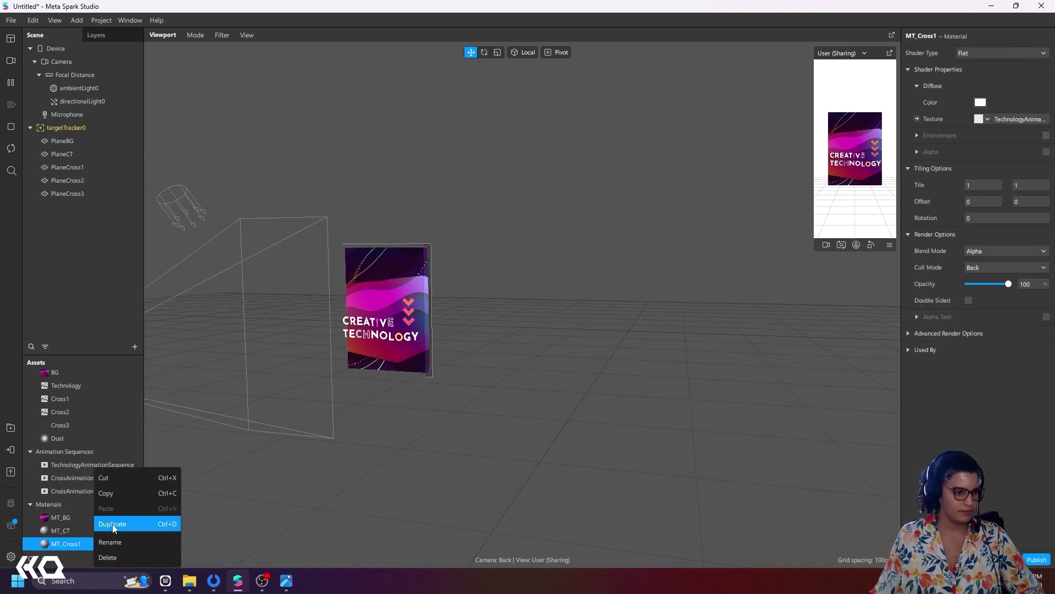
click(112, 523)
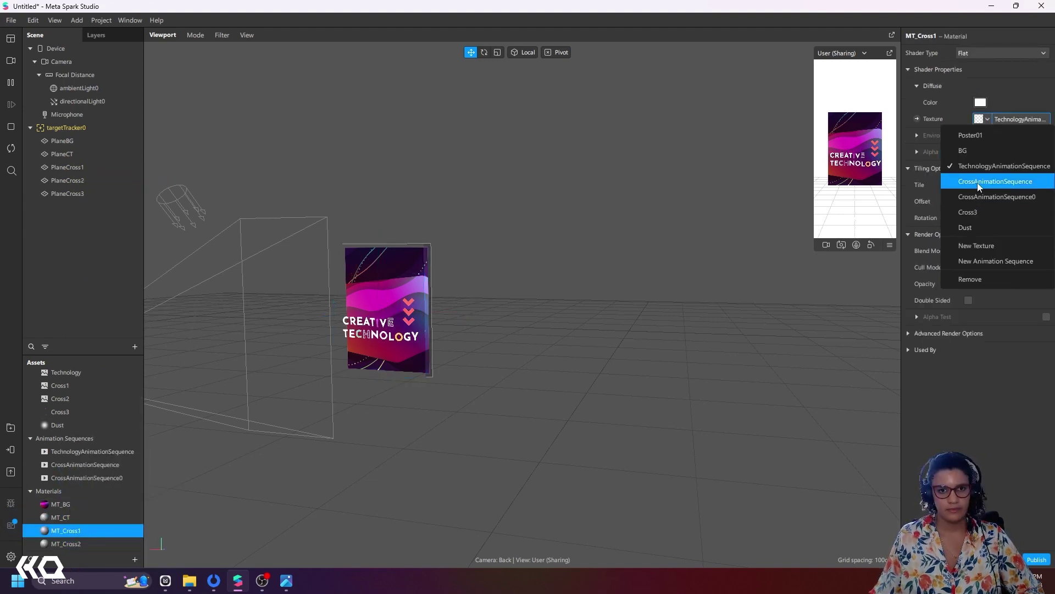
- Assign CrossAnimationSequence to MT_Cross1 and a cross animation sequence to MT_Cross2, and add a third material named MT_Cross3
click(995, 181)
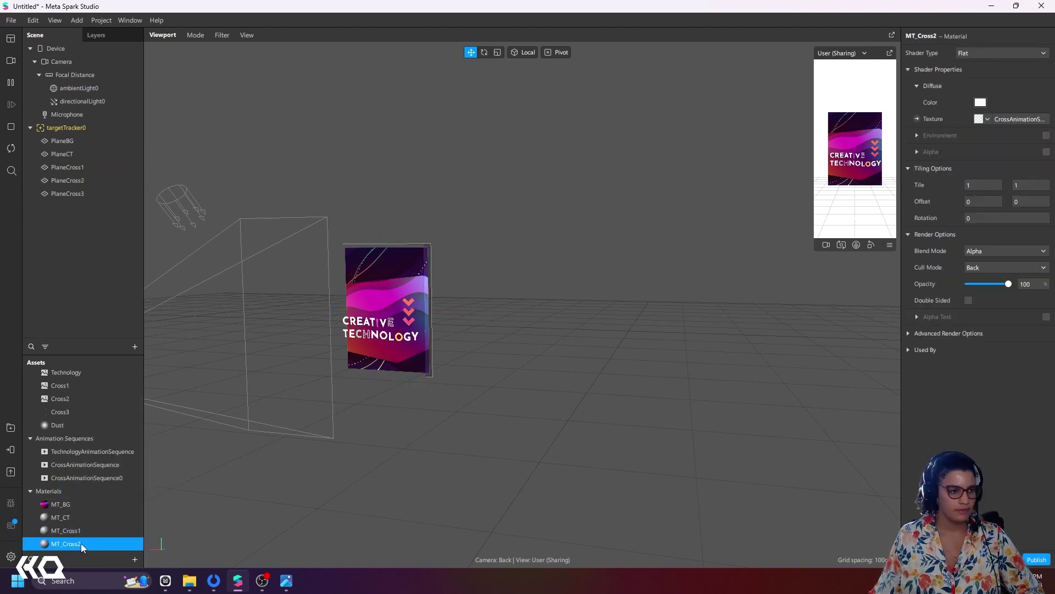
click(1019, 119)
click(998, 152)
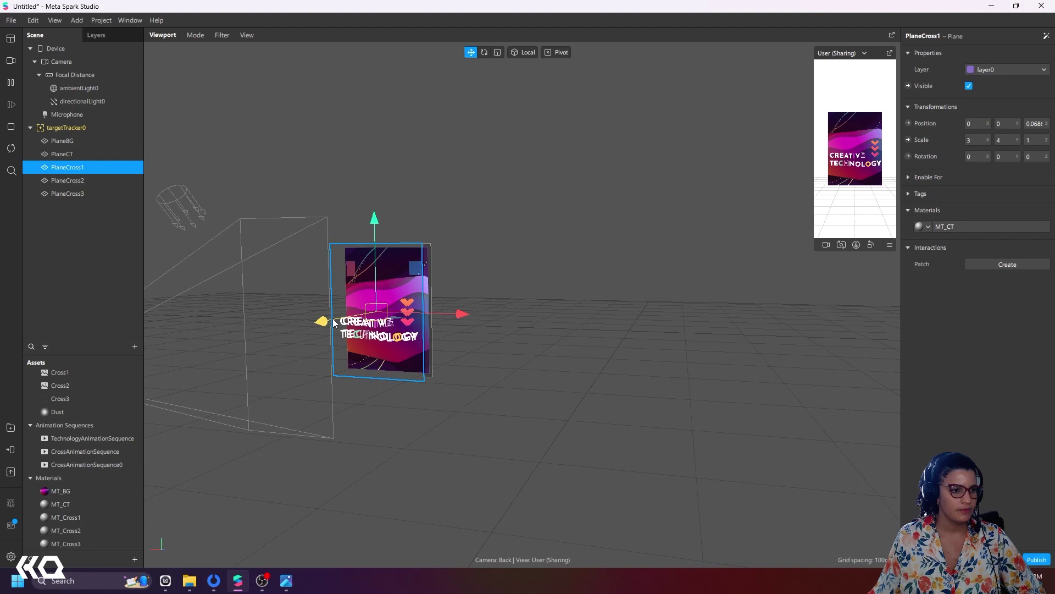
- Move PlaneCross1 forward to about 0.07 in Z and assign the cross planes their matching MT_Cross1, MT_Cross2 and MT_Cross3 materials
click(927, 226)
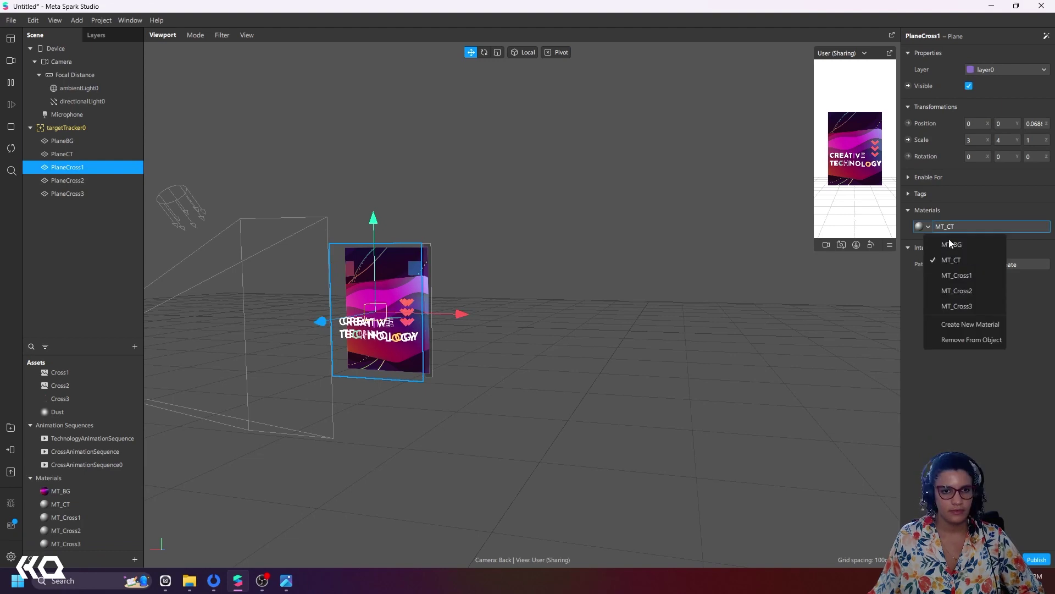
click(924, 280)
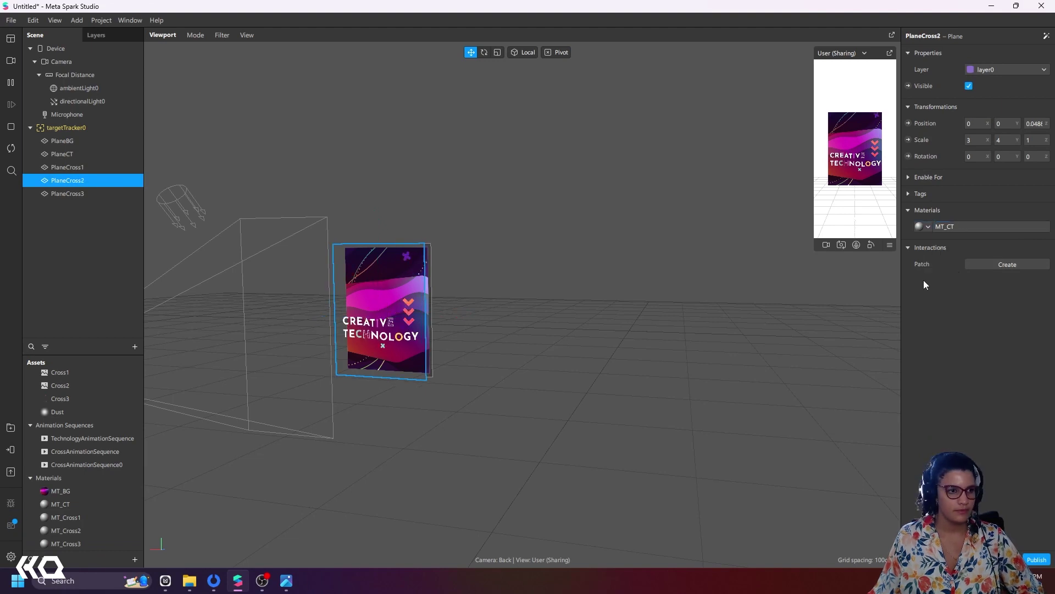
click(67, 194)
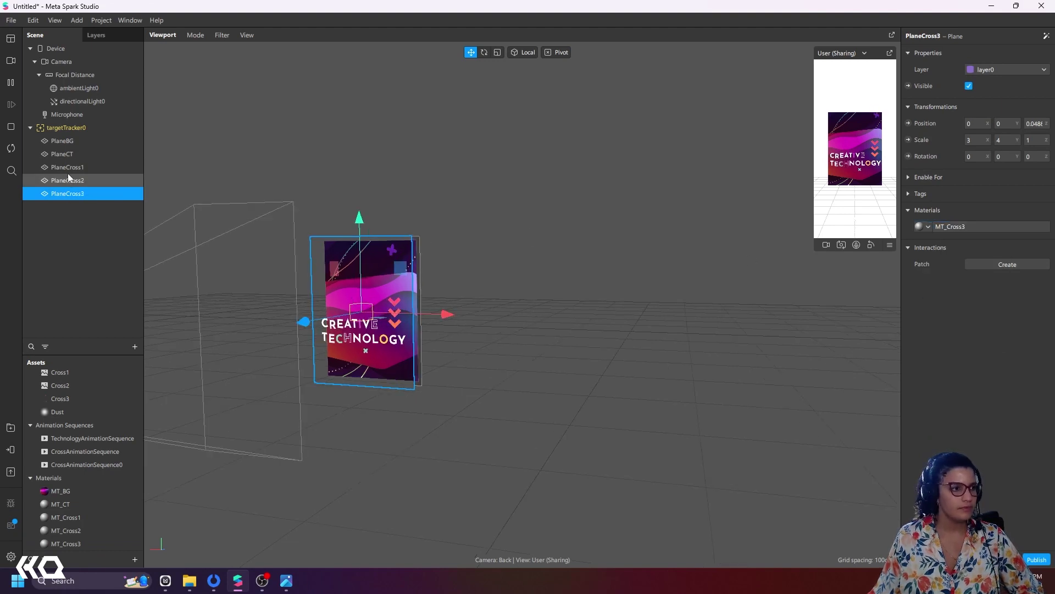
- Set the cross planes at different depths, moving PlaneCross1 to about 0.06, PlaneCross2 to about 0.09 and PlaneCross3 to about 0.11 in Z
click(66, 167)
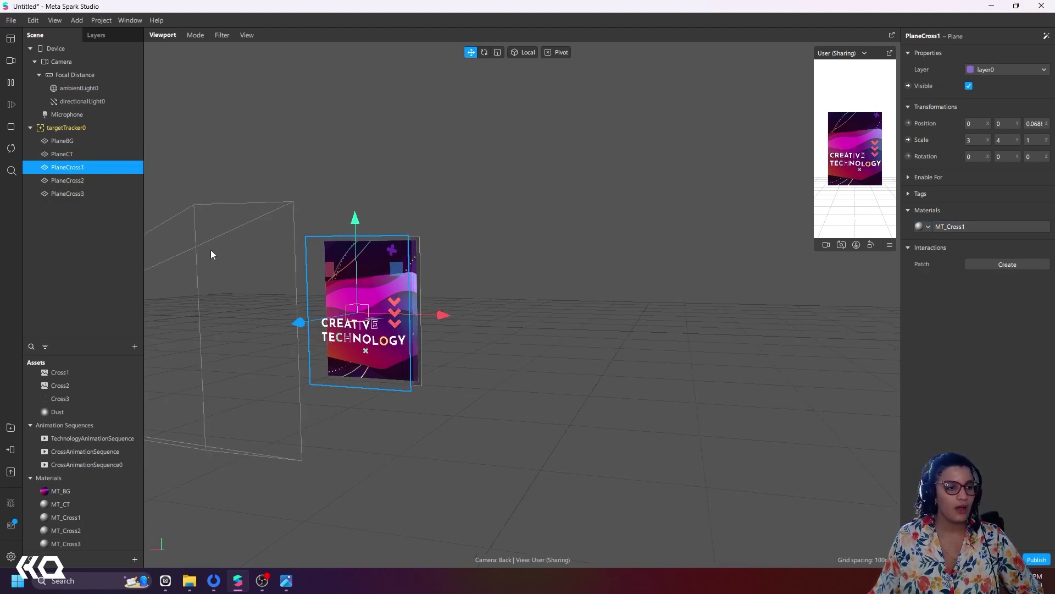
mouse_move(296, 330)
mouse_down()
mouse_move(311, 328)
mouse_move(301, 323)
mouse_up()
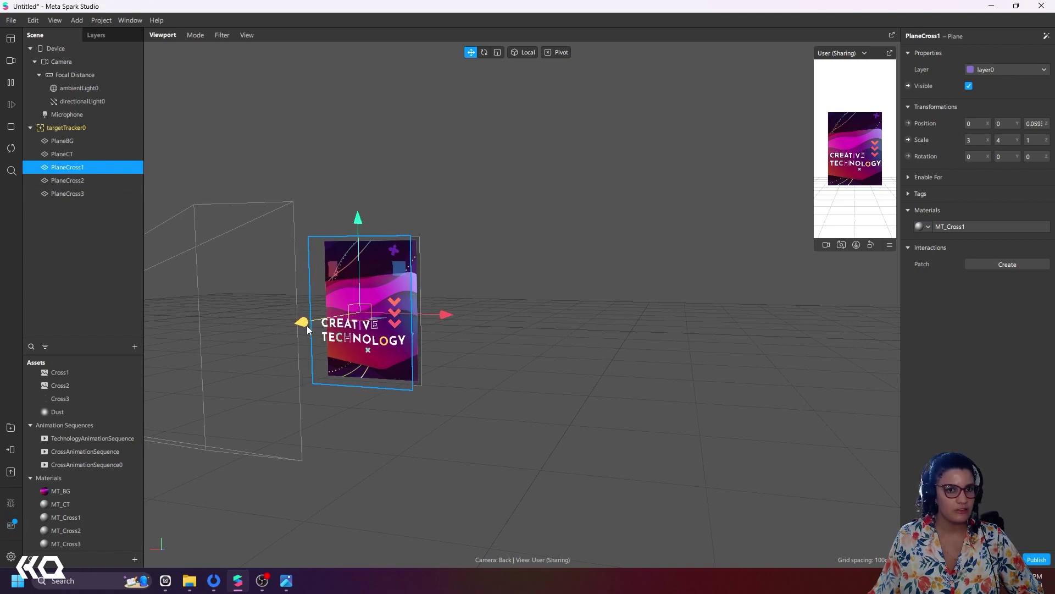
click(68, 181)
drag(301, 322, 303, 328)
click(68, 194)
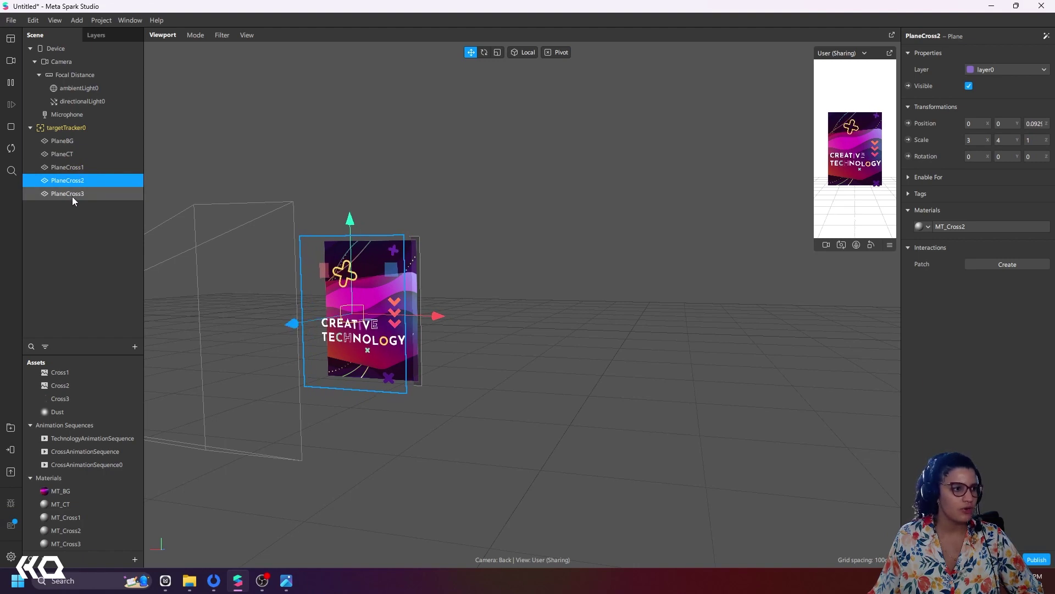
drag(303, 321, 326, 334)
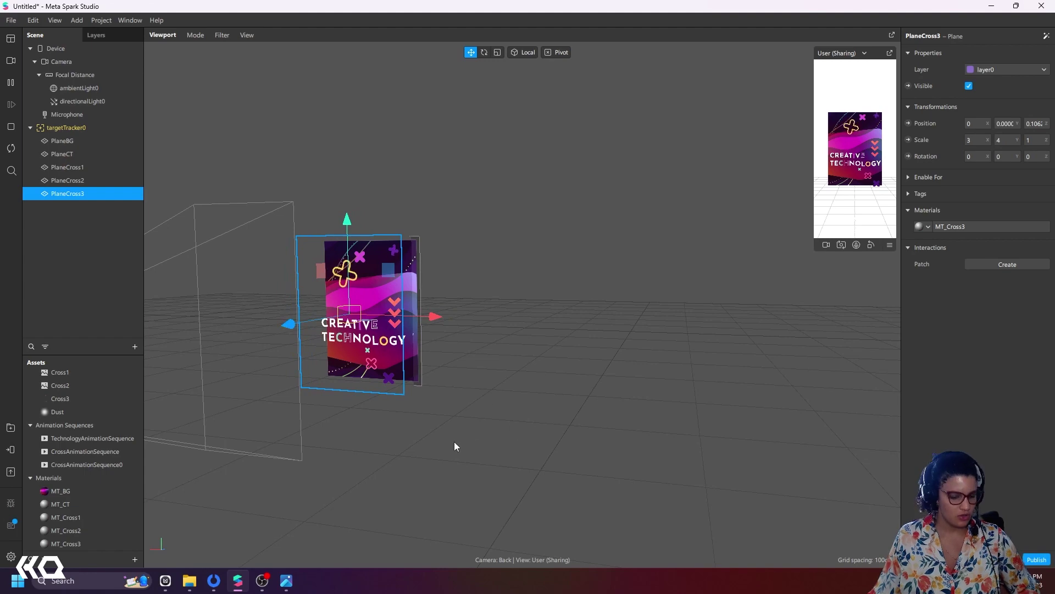
- Adjust the spacing between the cross planes by moving PlaneCross3 to about 0.12 and PlaneCross2 to about 0.07 in Z
right_drag(463, 421, 258, 426)
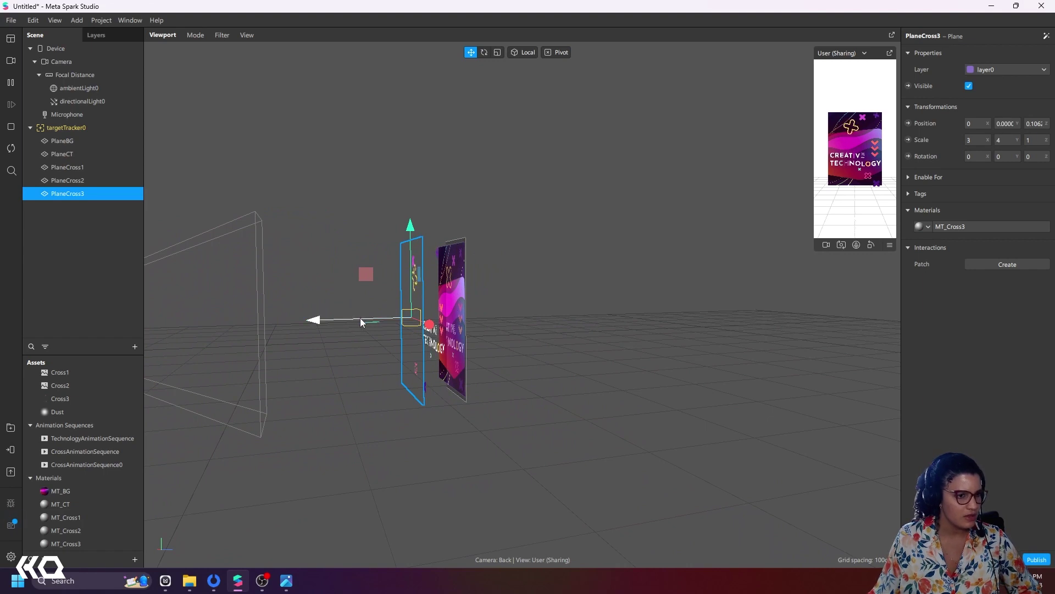
drag(360, 317, 353, 322)
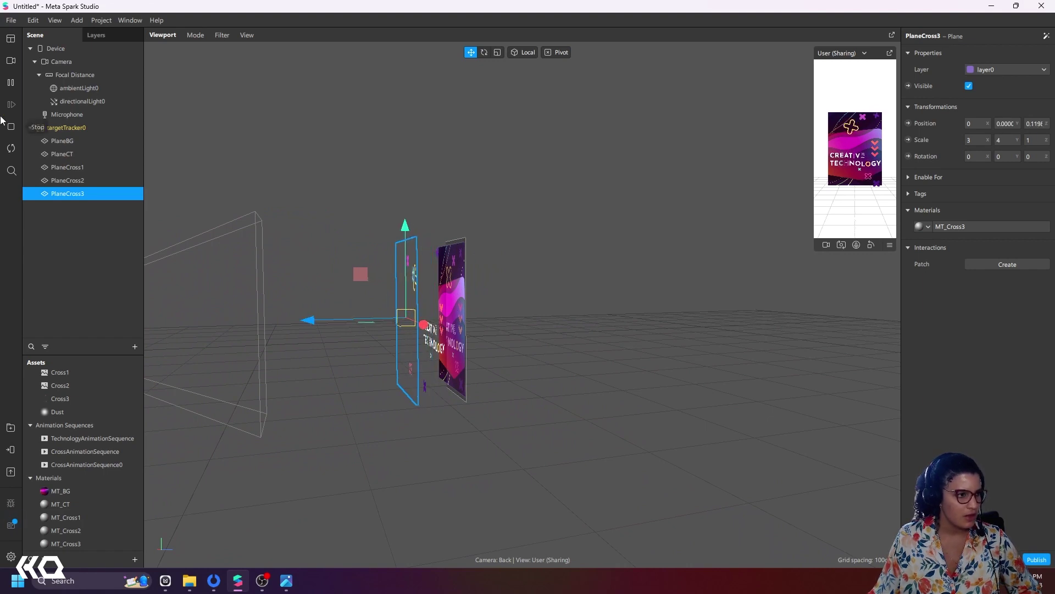
click(80, 167)
click(72, 180)
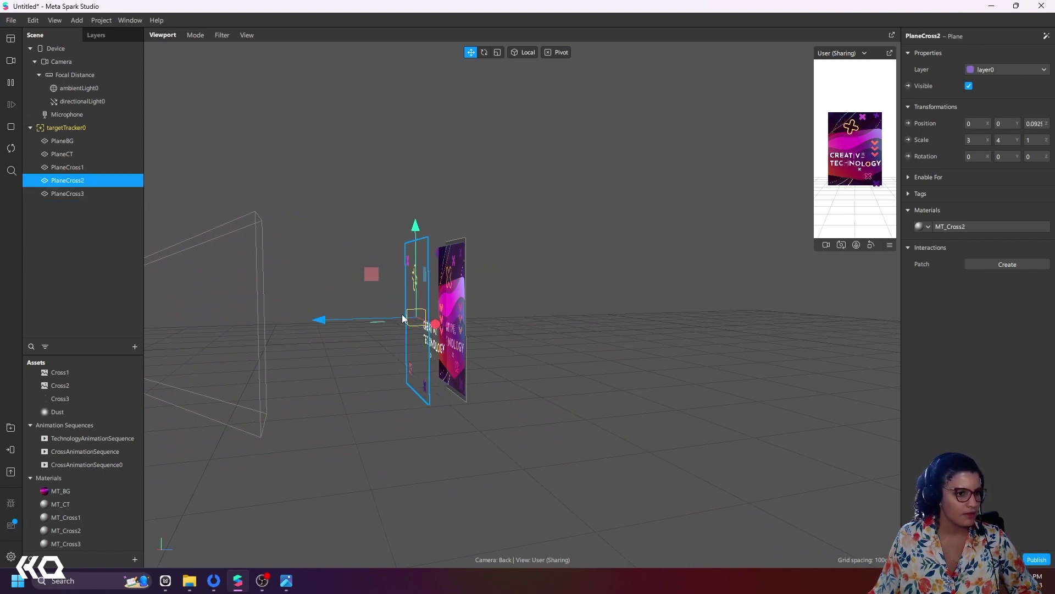
drag(384, 315, 394, 316)
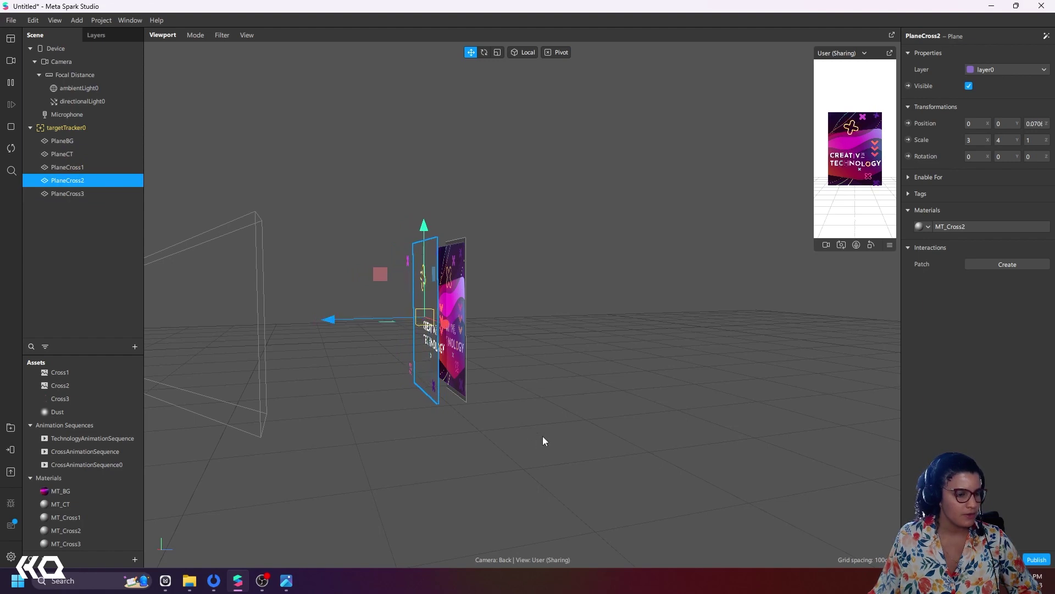
click(443, 455)
- Add a 3D Text object under targetTracker0 and move it to about -0.13 in X, -0.12 in Y and 0.34 in Z
right_drag(431, 451, 605, 446)
right_drag(419, 452, 551, 429)
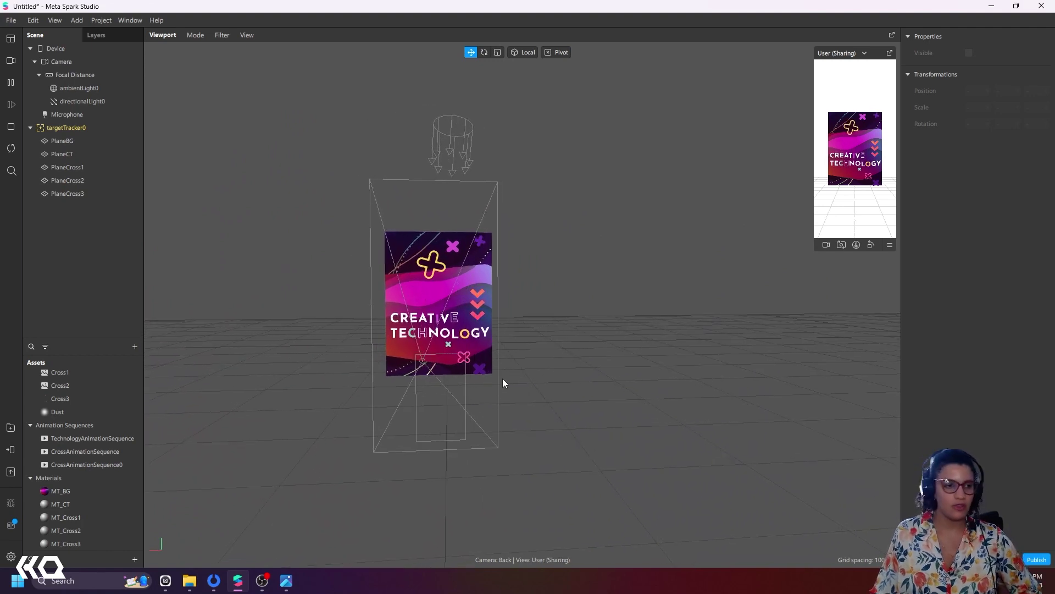
mouse_move(597, 399)
right_down()
mouse_move(567, 395)
mouse_move(579, 395)
right_up()
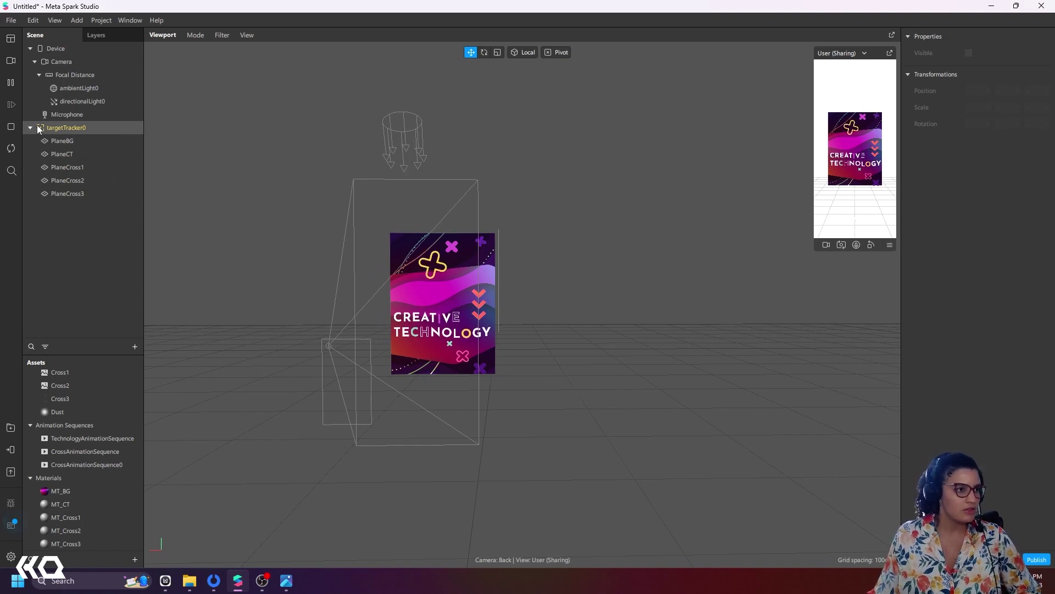
click(135, 346)
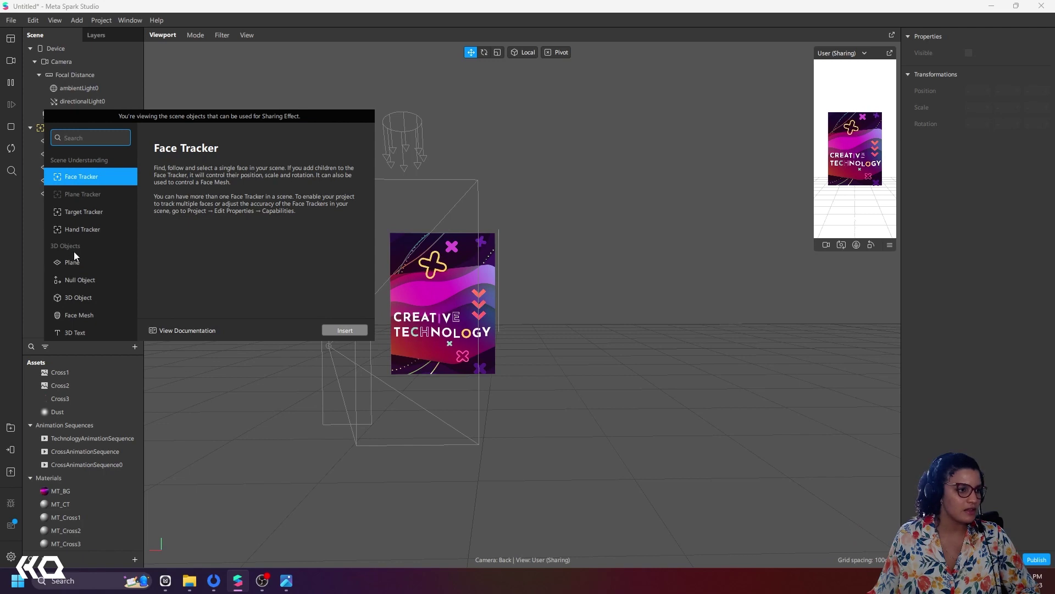
click(77, 330)
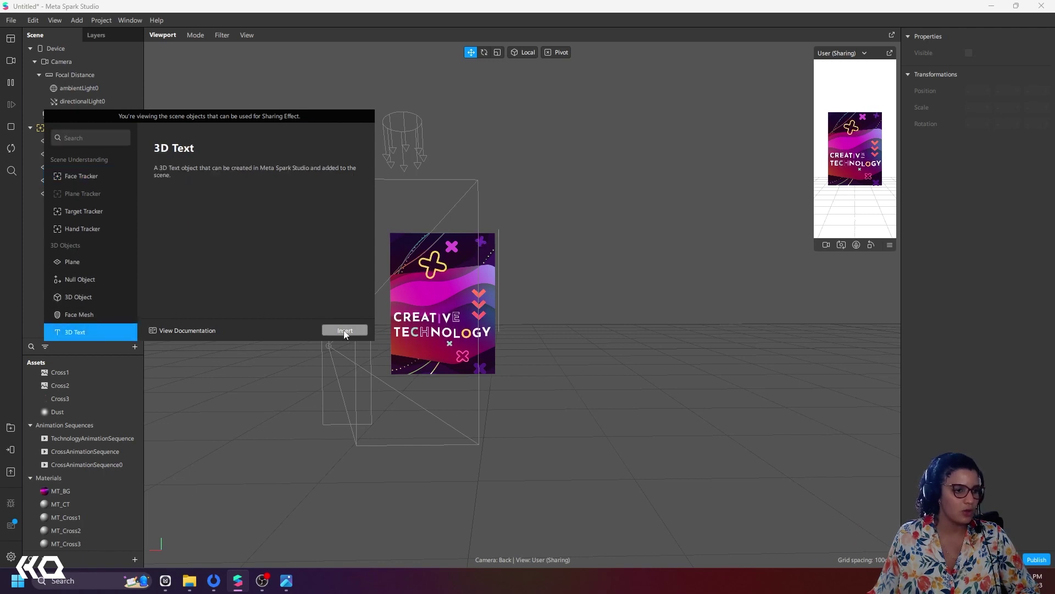
click(341, 331)
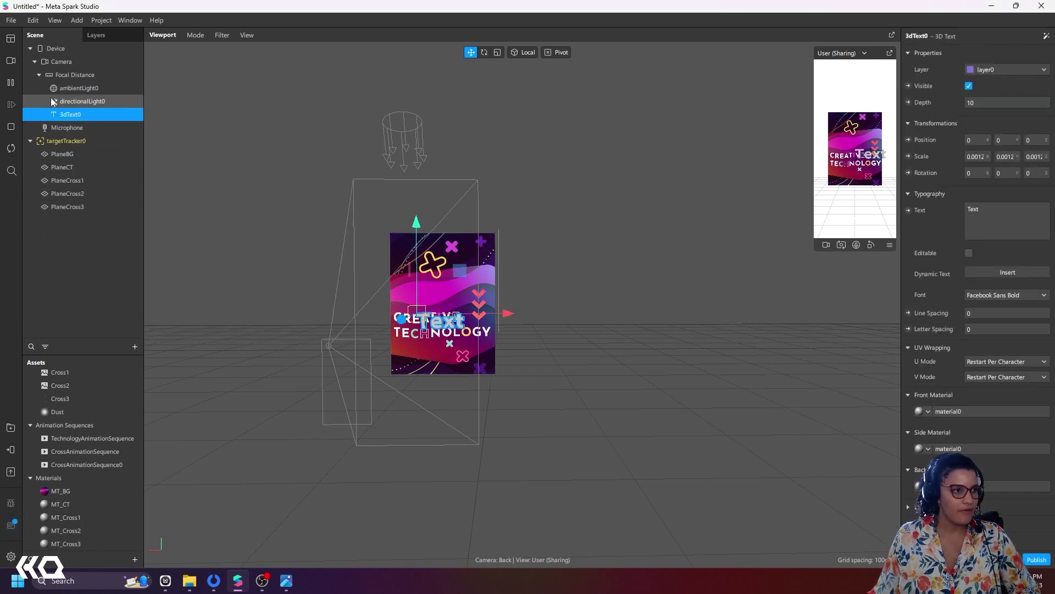
drag(76, 119, 80, 141)
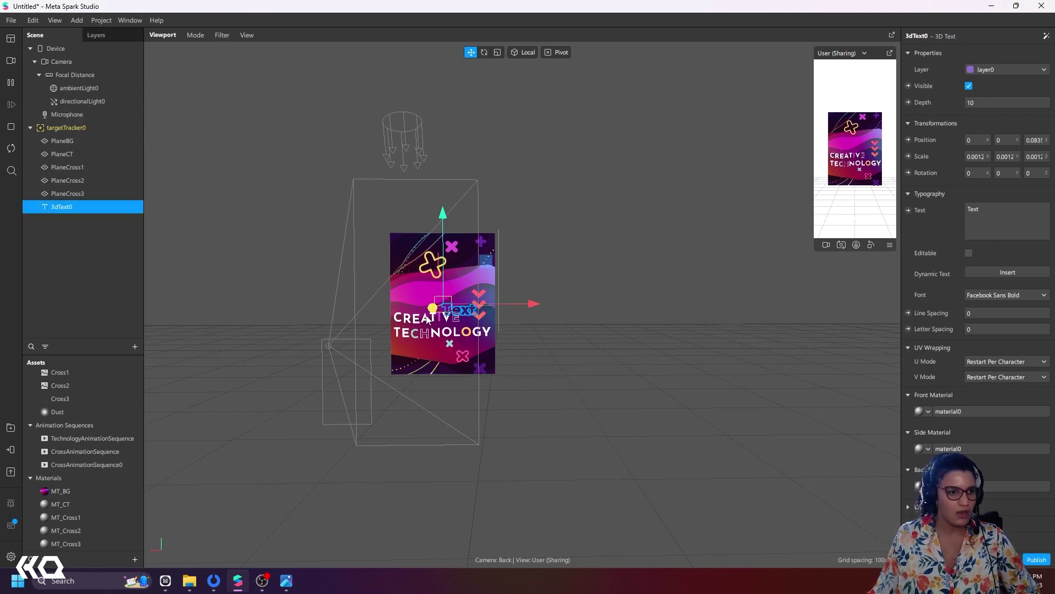
drag(427, 319, 407, 338)
drag(428, 270, 459, 358)
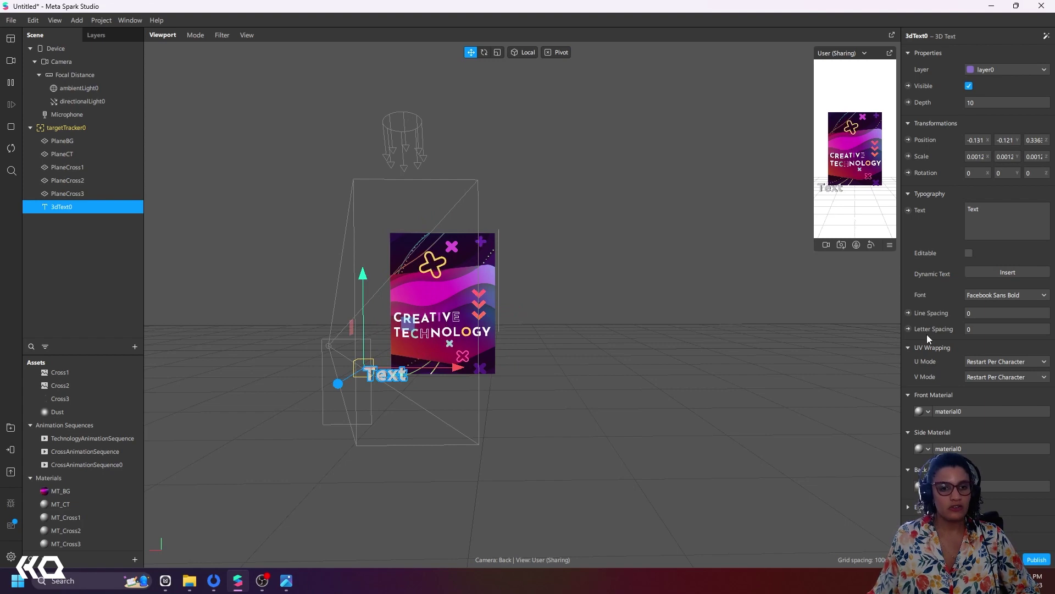
- Import the font JosefinSans-Bold.ttf from the Fonts folder of the project's Spark assets
click(1015, 294)
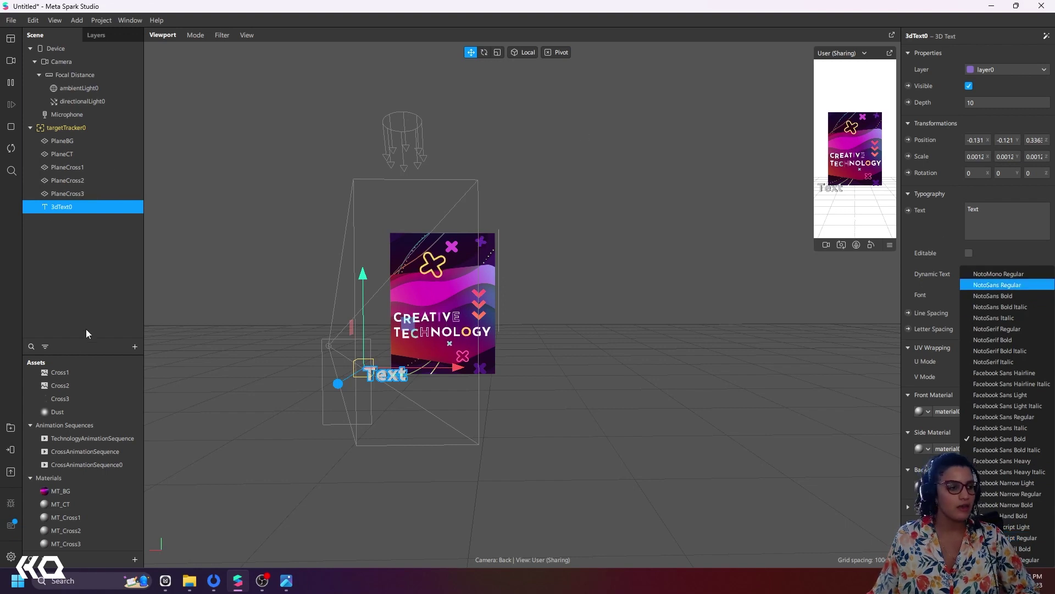
click(80, 313)
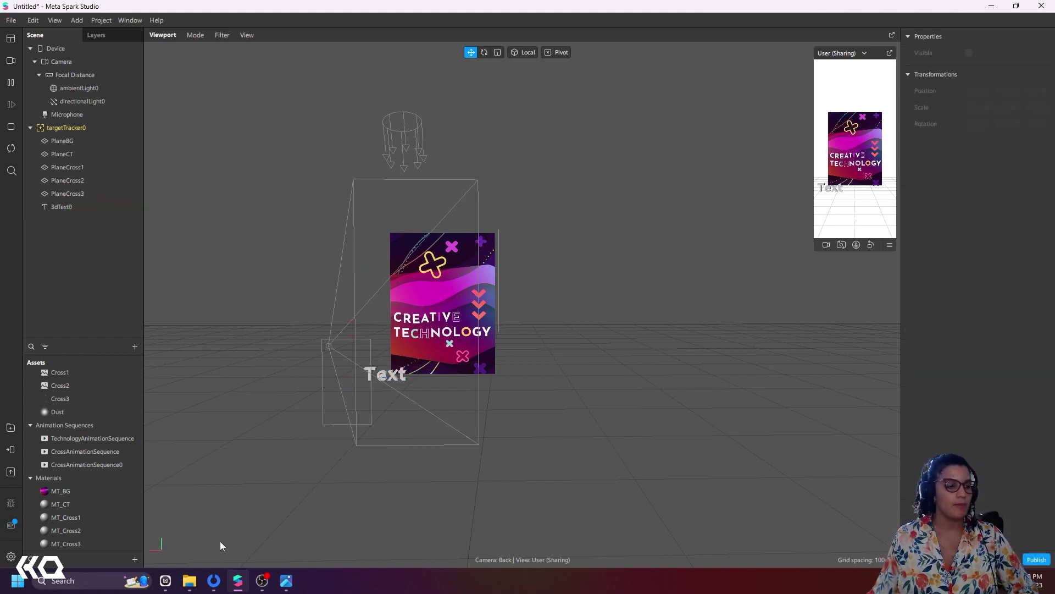
click(135, 559)
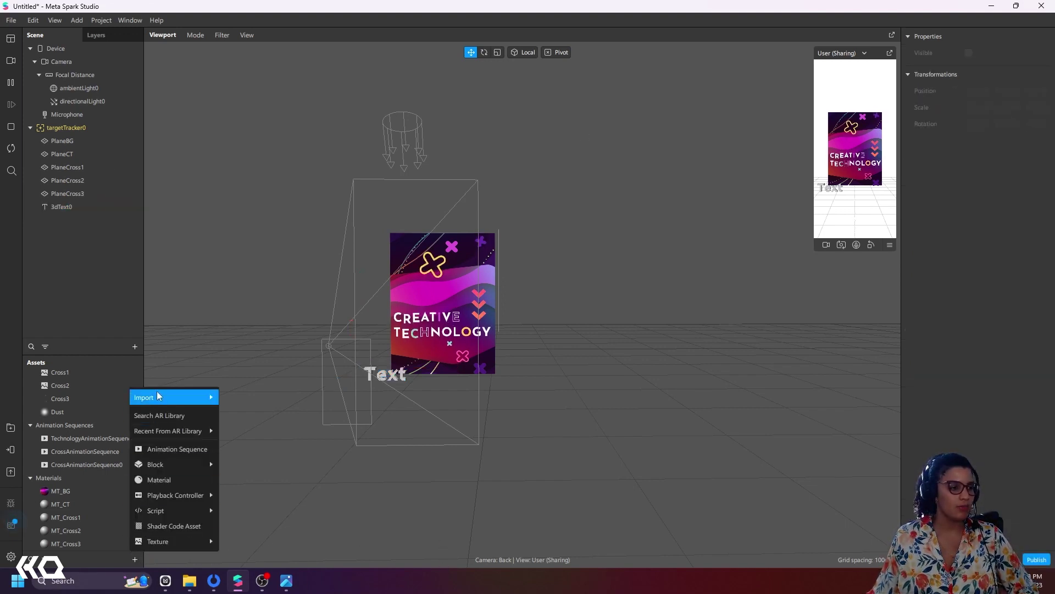
mouse_move(165, 396)
click(242, 398)
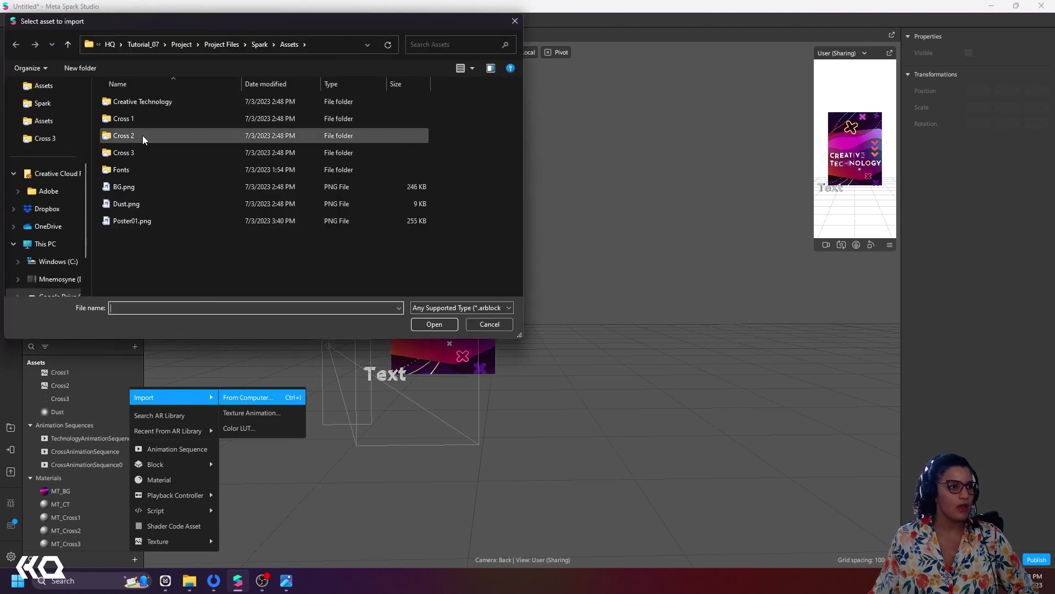
double_click(137, 174)
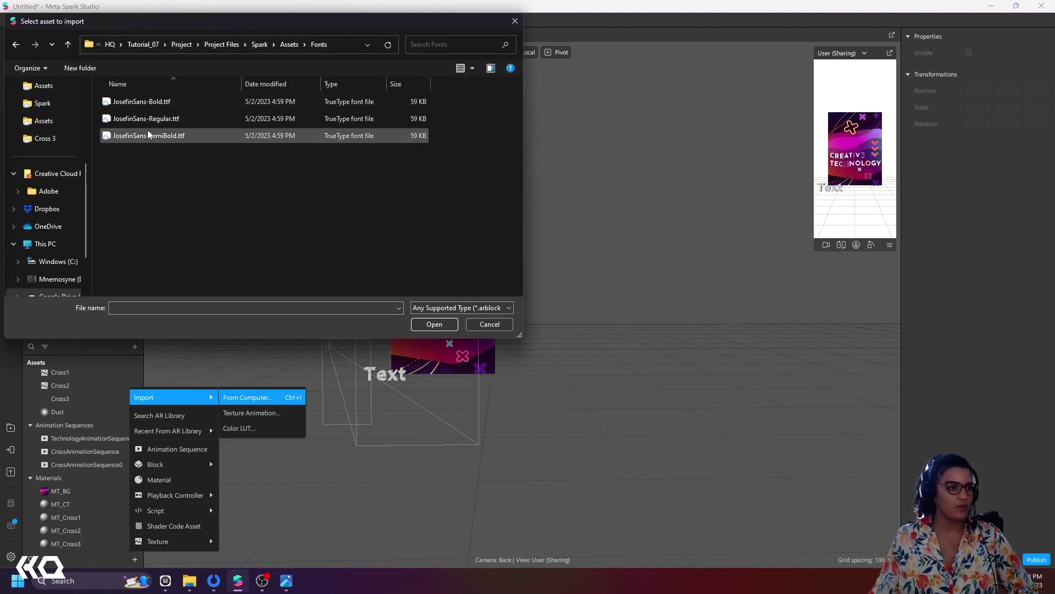
click(148, 102)
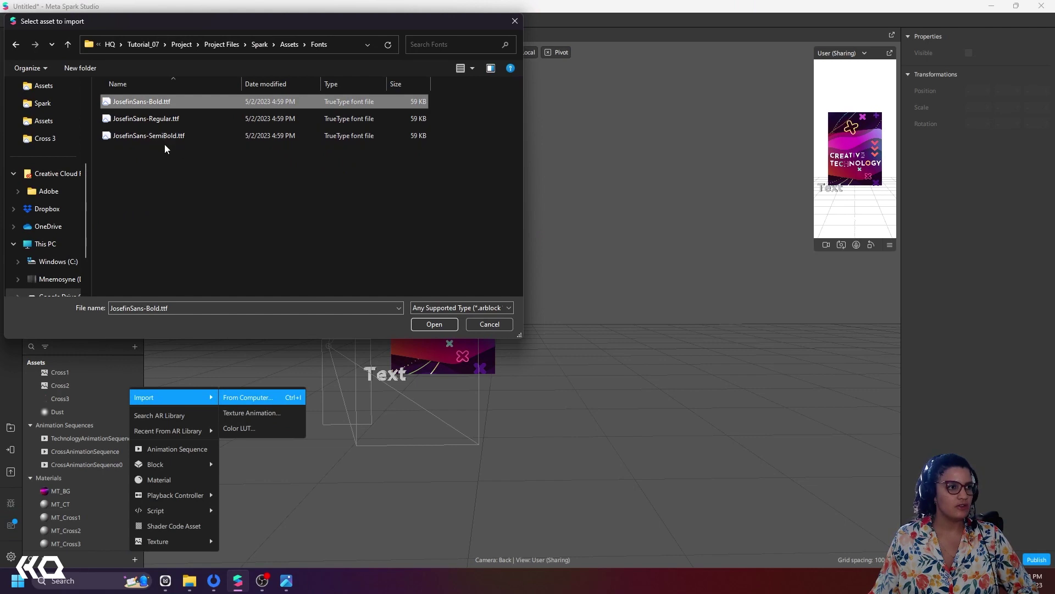
click(434, 325)
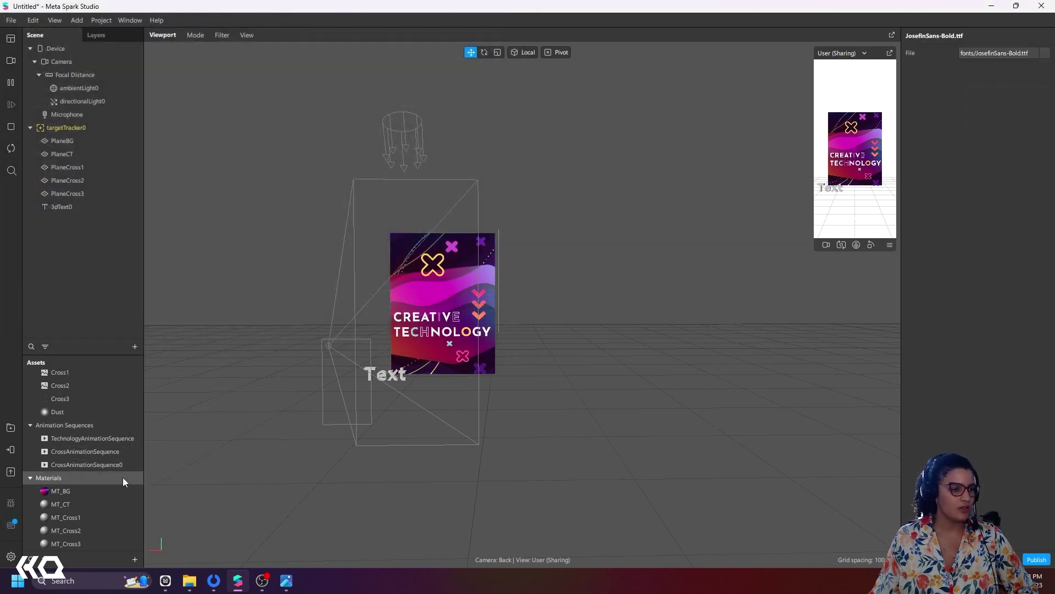
key(Return)
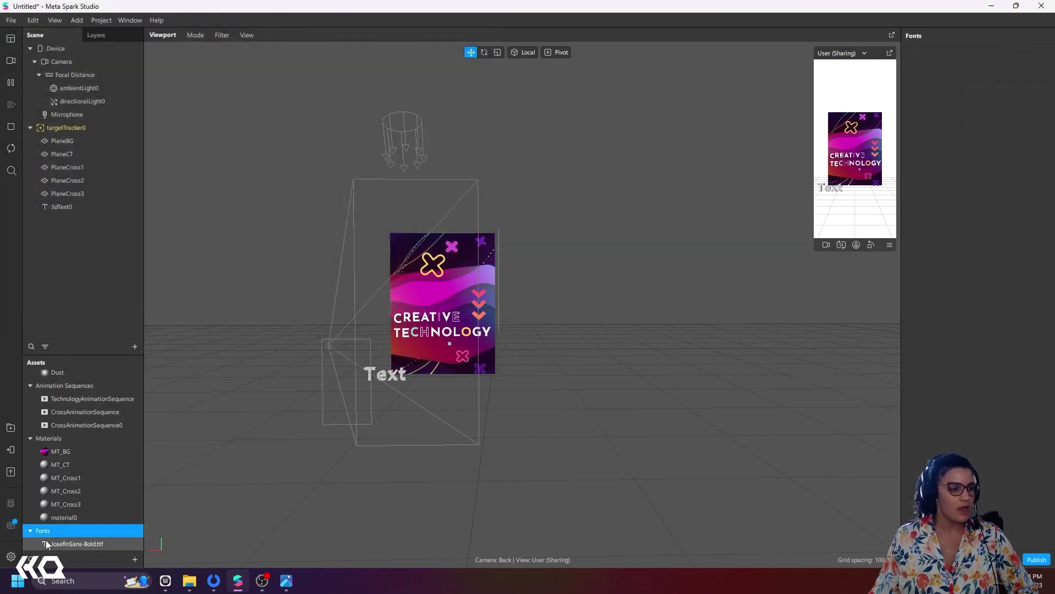
- Set 3dText0's font to JosefinSans-Bold.ttf and its text to 'Creative technology has been defined as "the blending of knowledge across multiple disciplines to create new experiences or products"'
scroll(77, 483, up, 2)
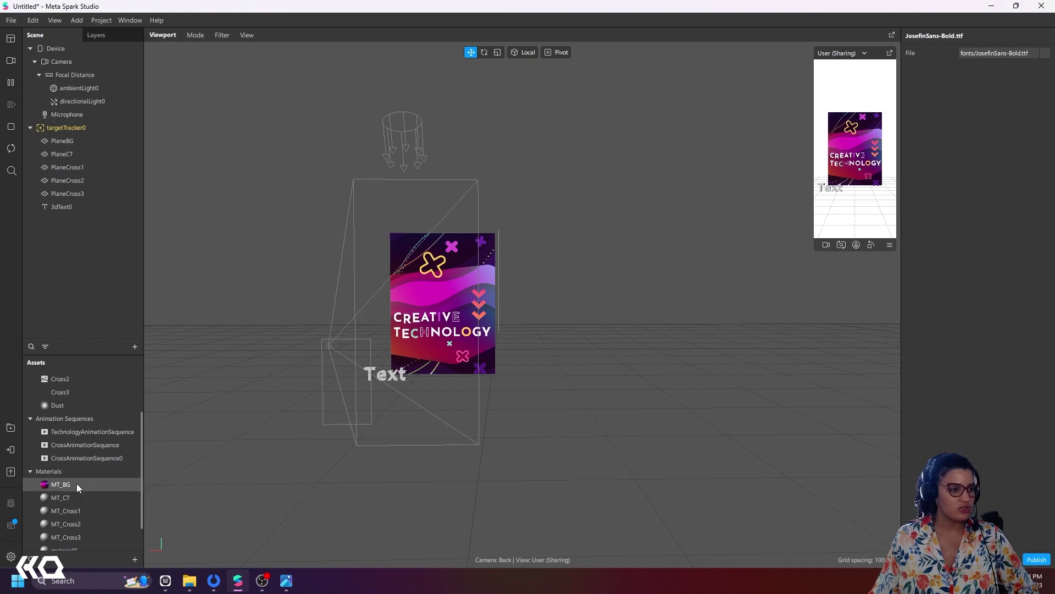
click(66, 206)
click(1000, 296)
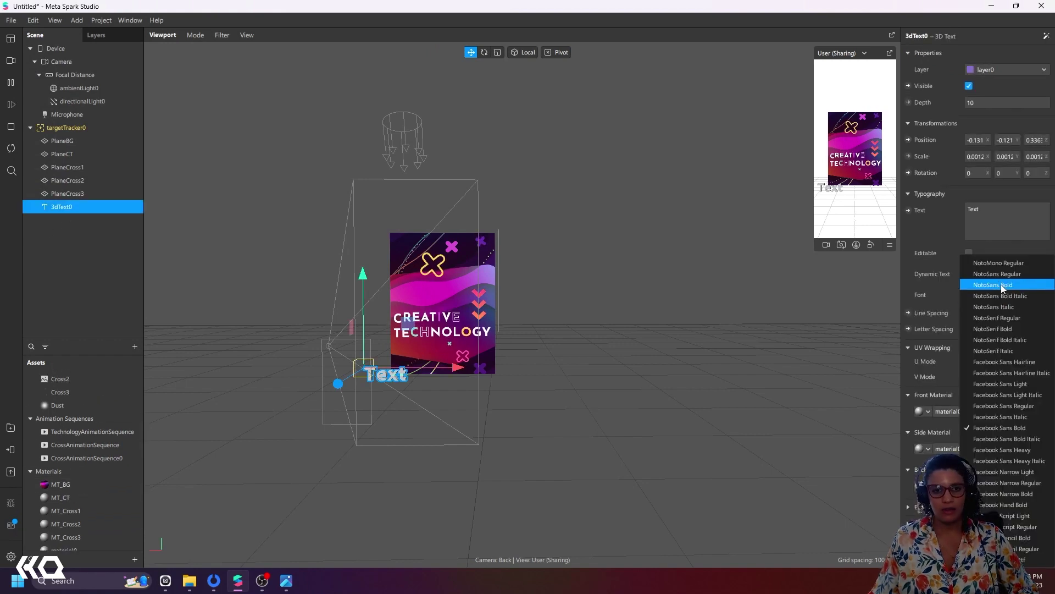
click(1033, 559)
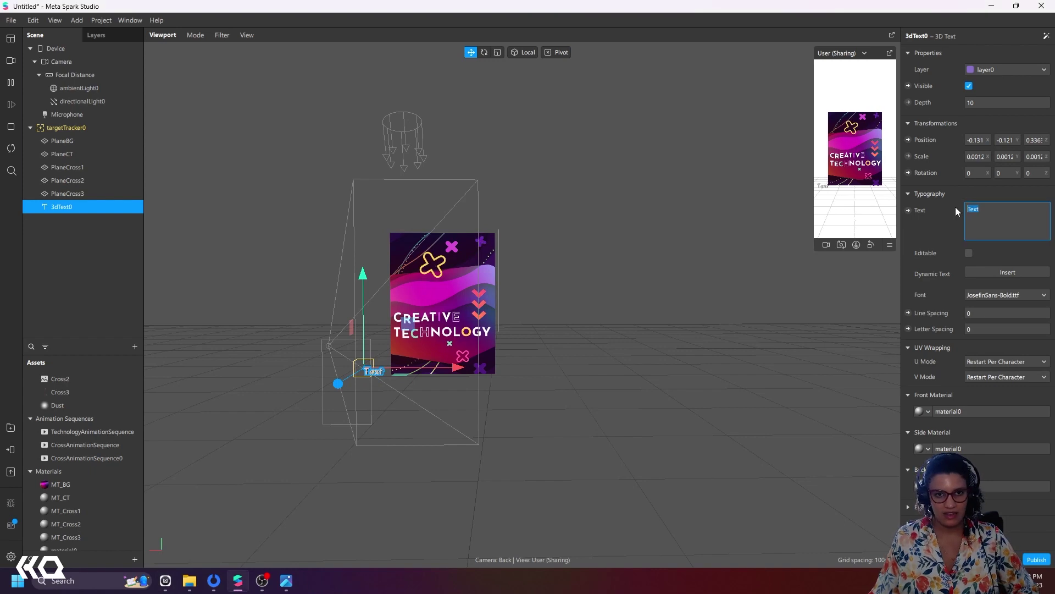
text(Creative technology has been defined as "the blending of knowledge across multiple disciplines to create new experiences or products")
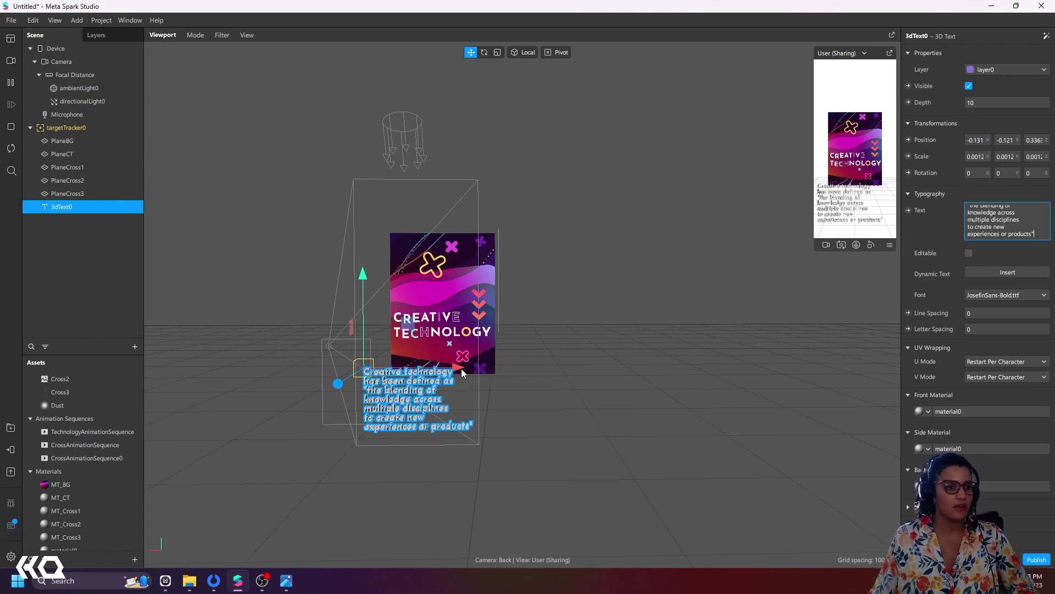
- Reposition 3dText0 over the poster's lower-left corner, at about -0.20 in X and -0.10 in Y
drag(458, 371, 443, 371)
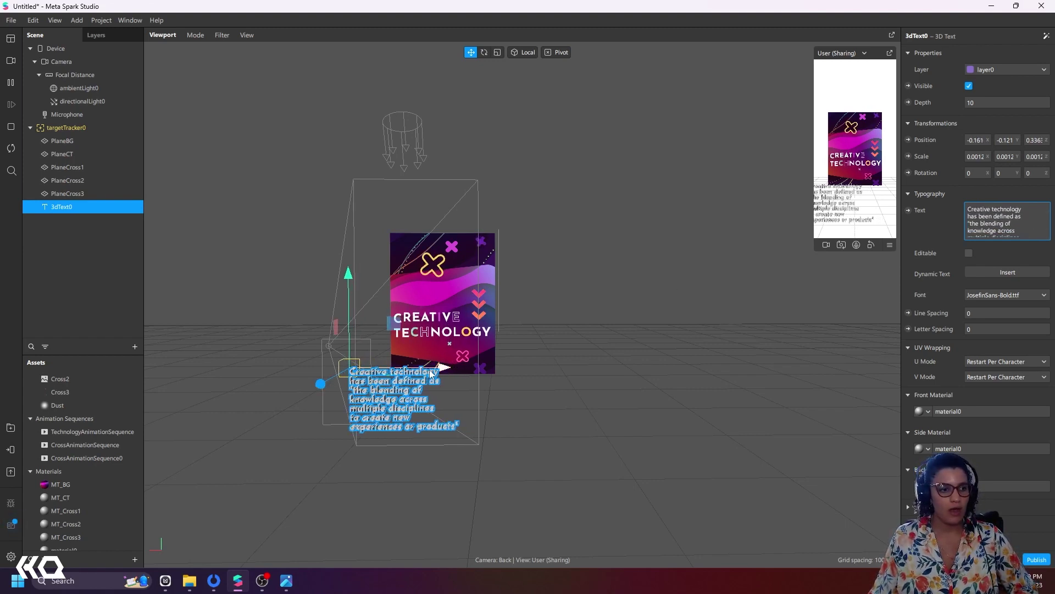
drag(430, 373, 412, 371)
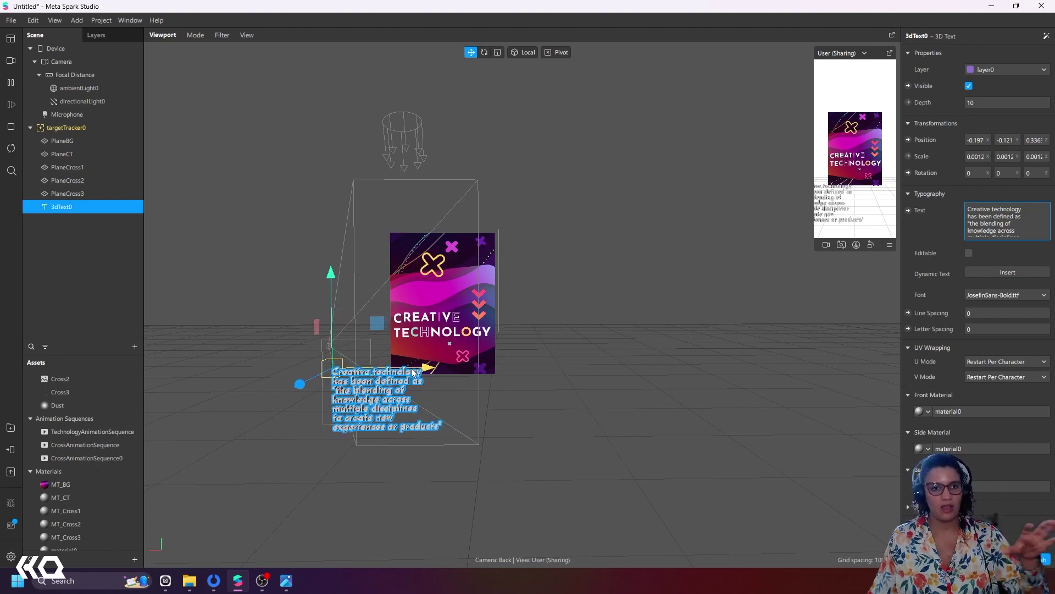
drag(332, 325, 331, 306)
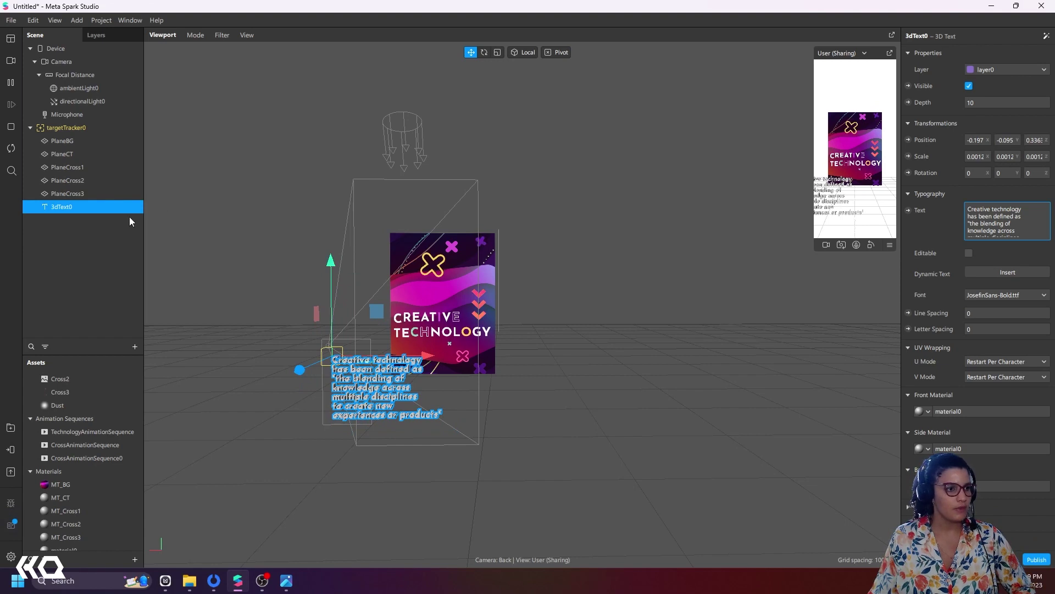
- Duplicate 3dText0 and move the copy to the poster's upper-right corner, at about 0.075 in X and 0.244 in Y
right_click(78, 208)
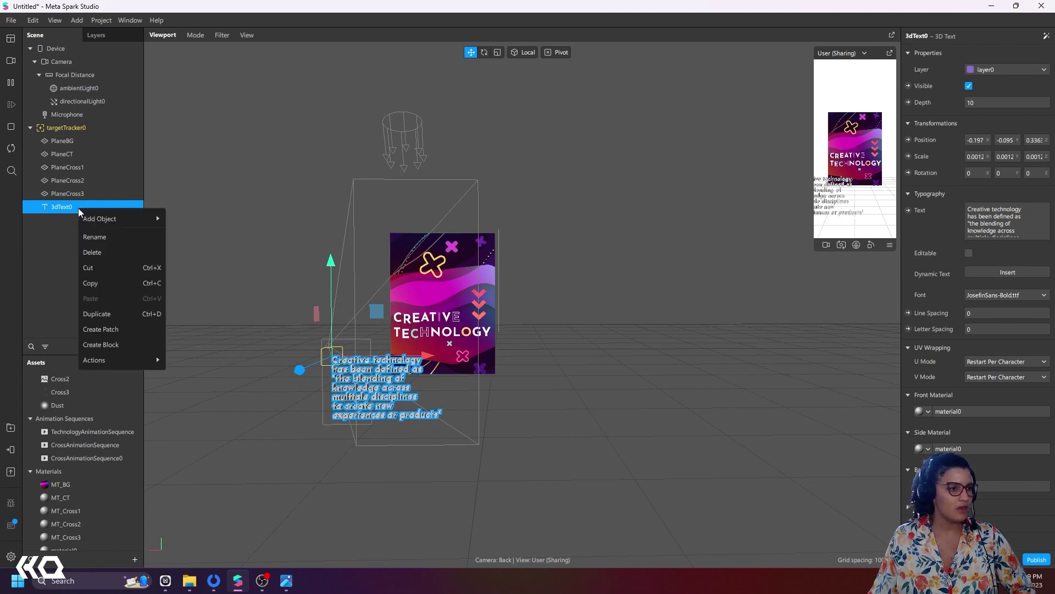
click(106, 312)
click(64, 221)
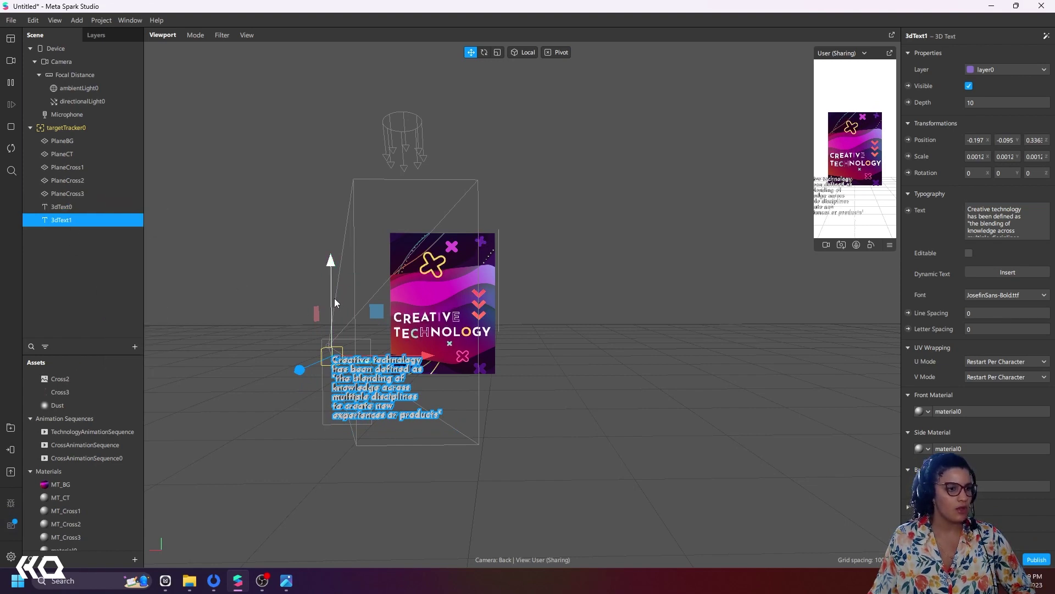
drag(332, 300, 337, 143)
drag(424, 194, 564, 200)
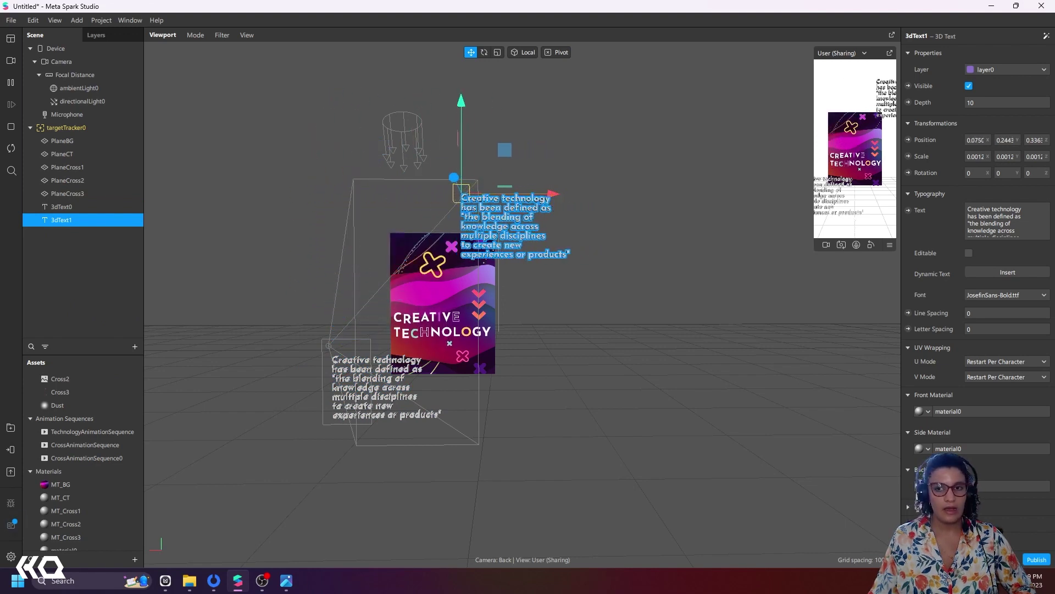
- Replace 3dText1's text with separate lines reading "Computer Graphics", "XR", "Internet of Things", "3D Printing", "Weareable Tech", "NUX" and "etc.."
click(165, 581)
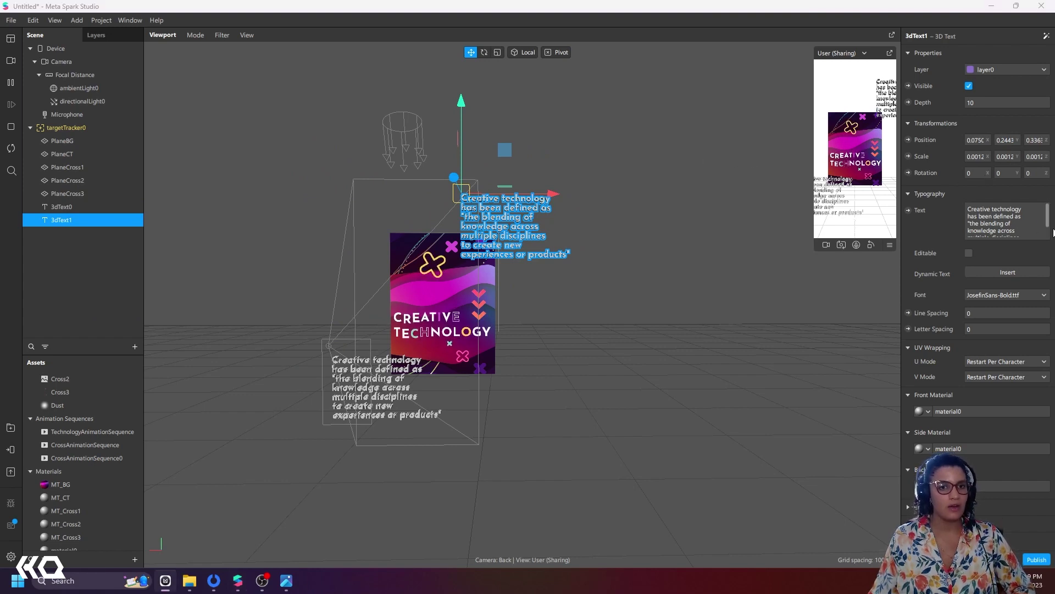
click(1013, 220)
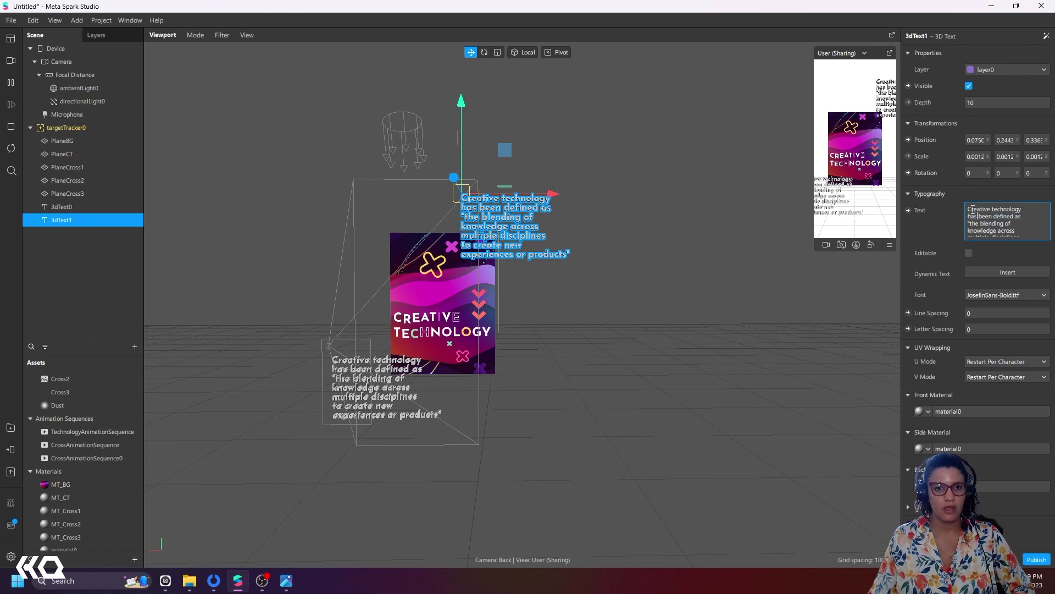
drag(984, 209, 1040, 254)
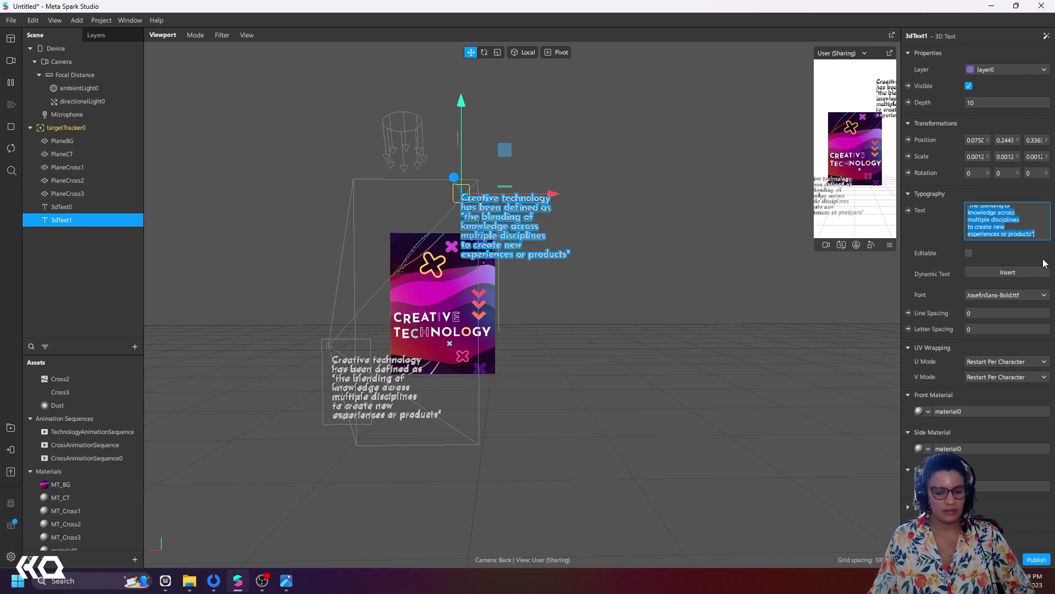
text(Computer Graphics XR Internet of Things 3D Printing Weareable Tech NUX etc..)
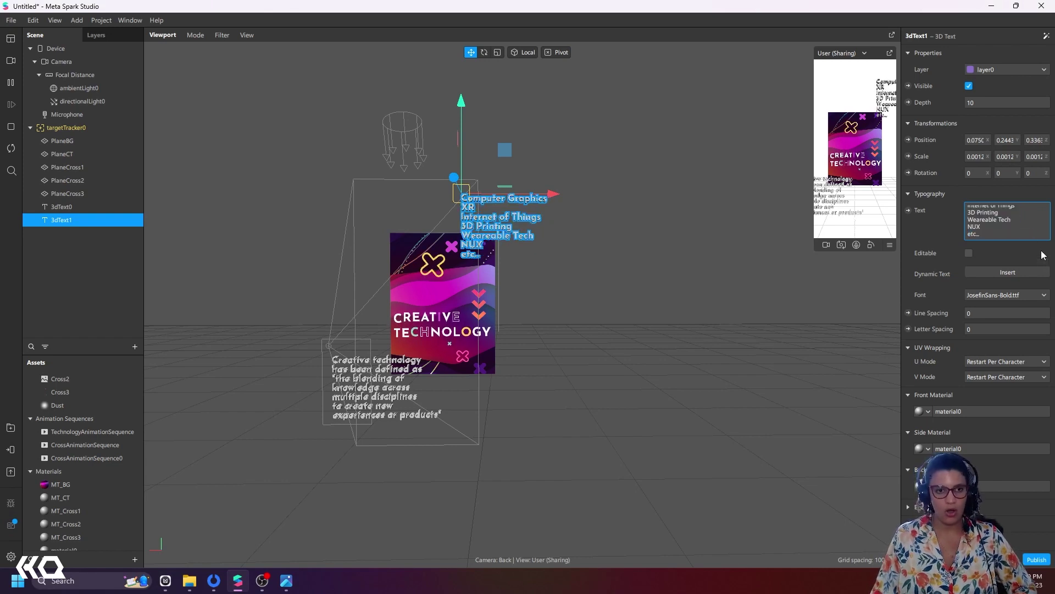
key(Return)
key(BackSpace)
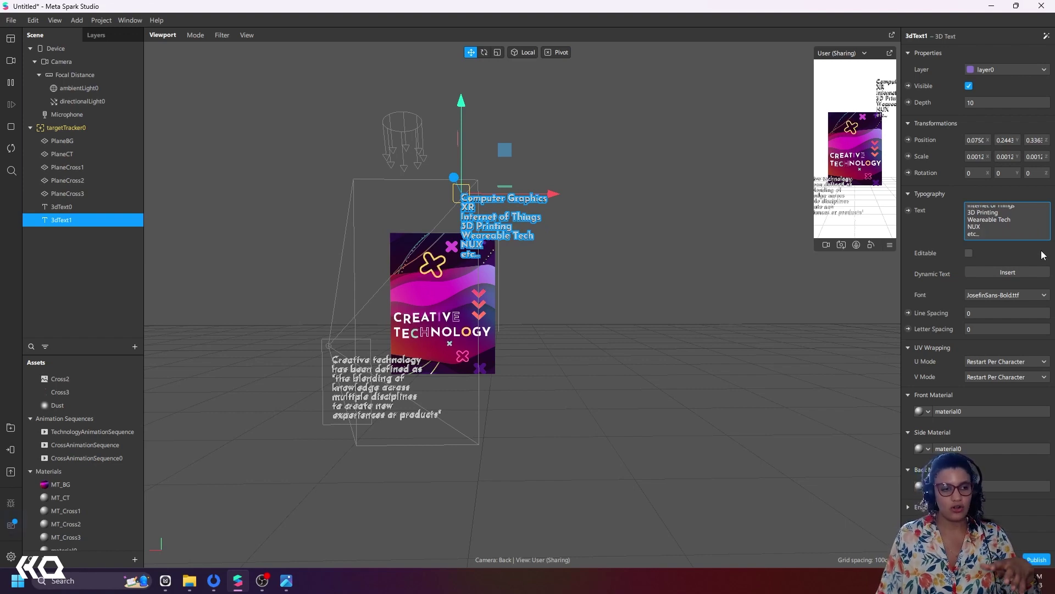
click(629, 280)
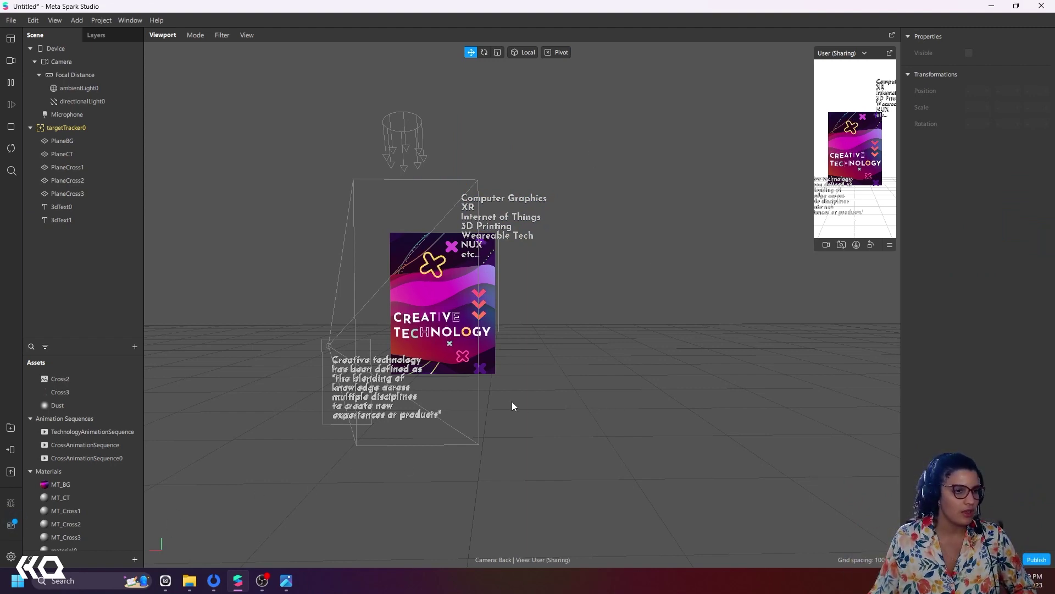
- Locate the material used by 3dText0, material0, among the project assets and rename it MT_Text
scroll(512, 405, up, 2)
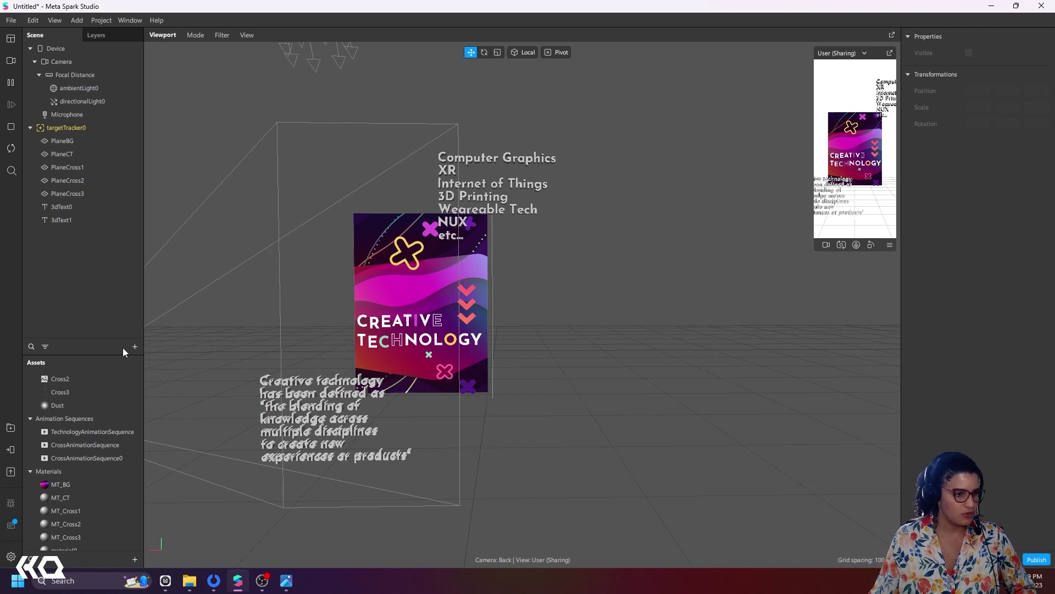
click(83, 208)
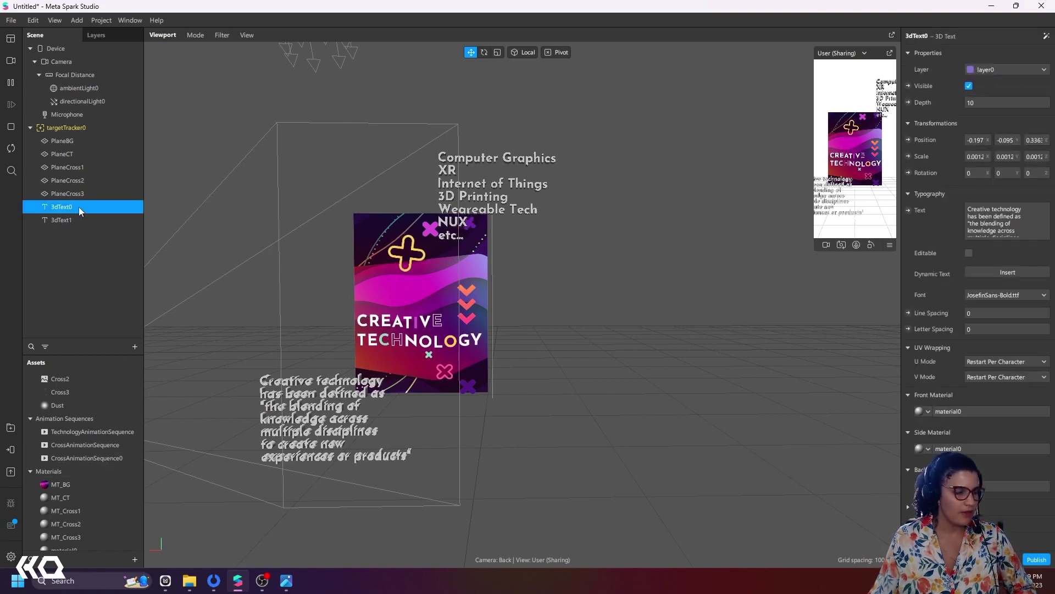
click(974, 411)
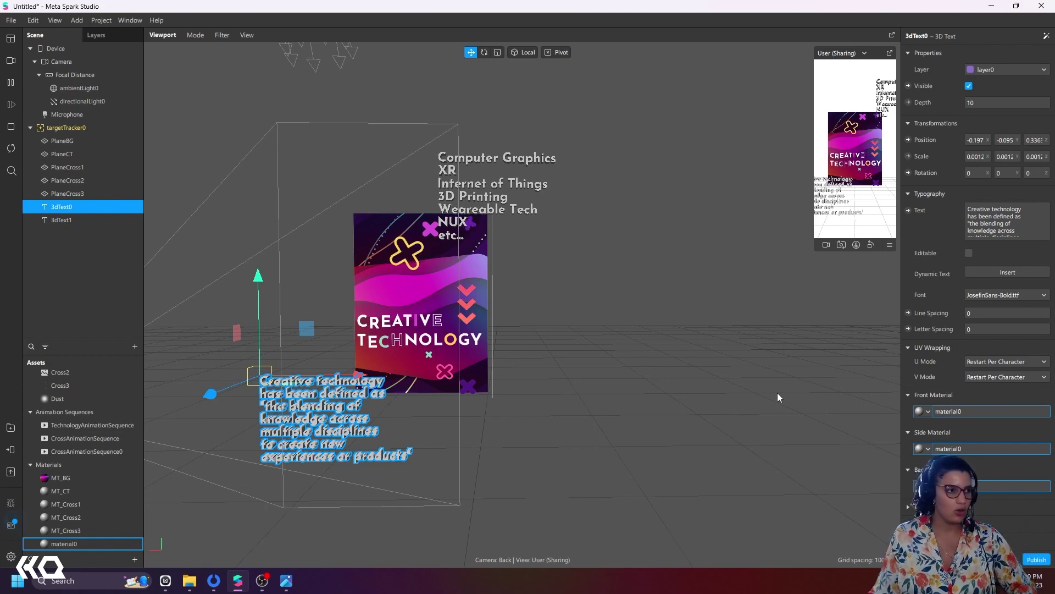
scroll(71, 502, down, 2)
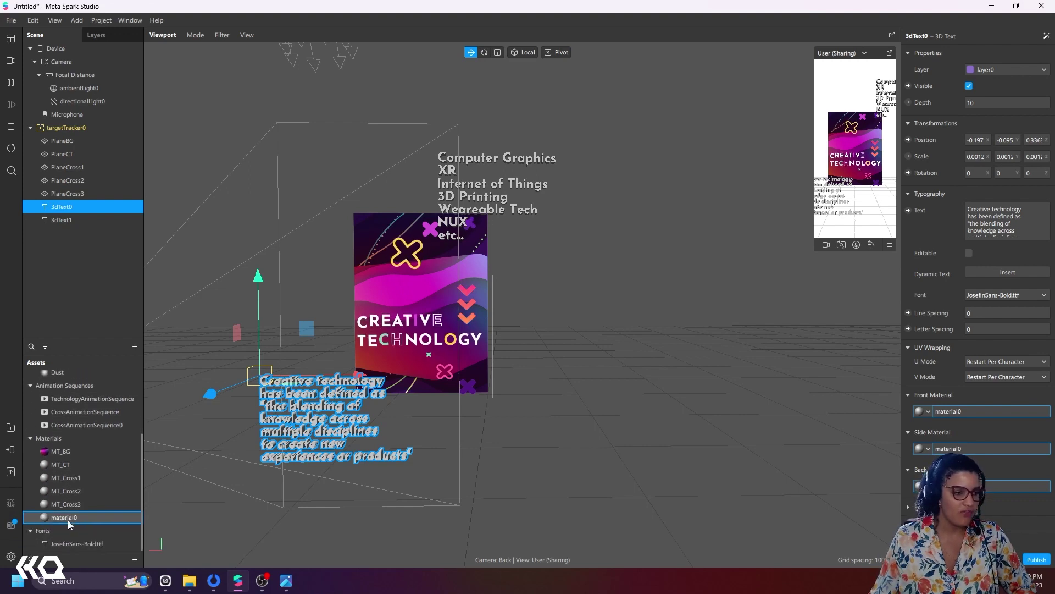
right_click(67, 517)
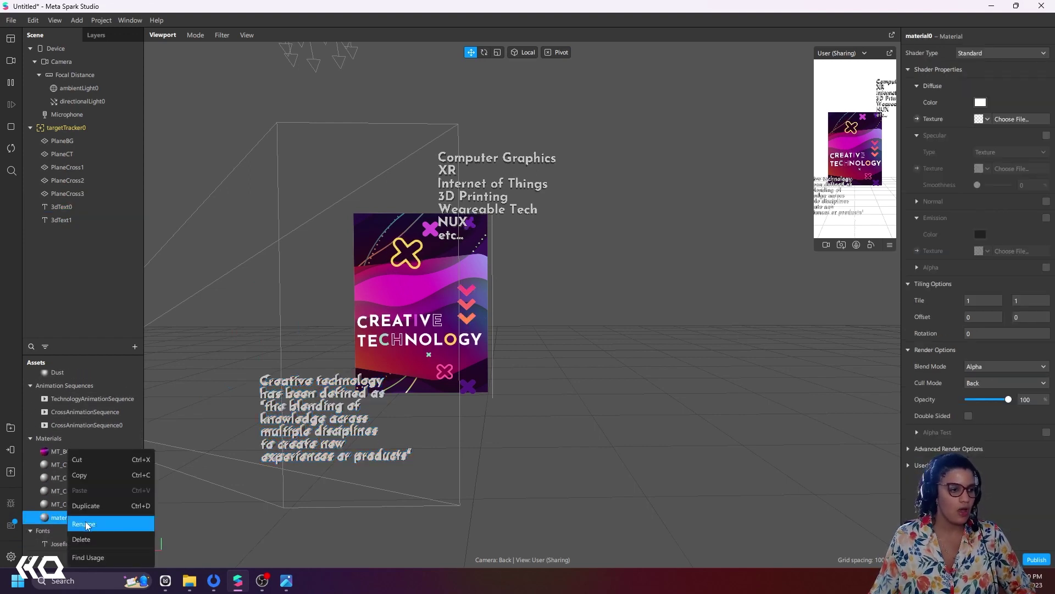
click(86, 525)
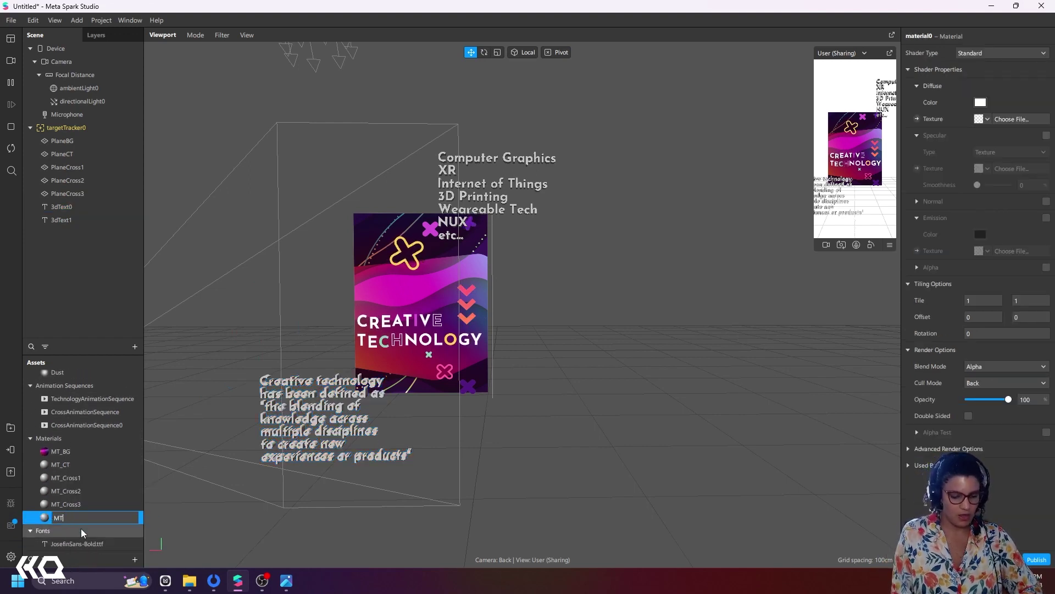
text(MT_Text)
key(Return)
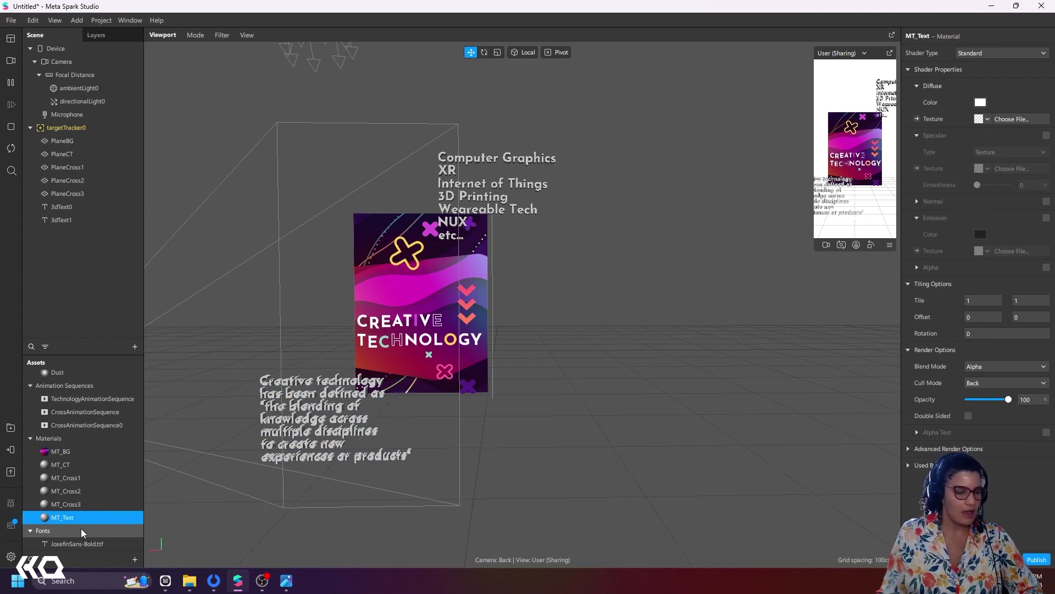
- Make MT_Text a Physically-Based material with the pink albedo color #ff55ff and a metallic value of about 21%
click(1014, 50)
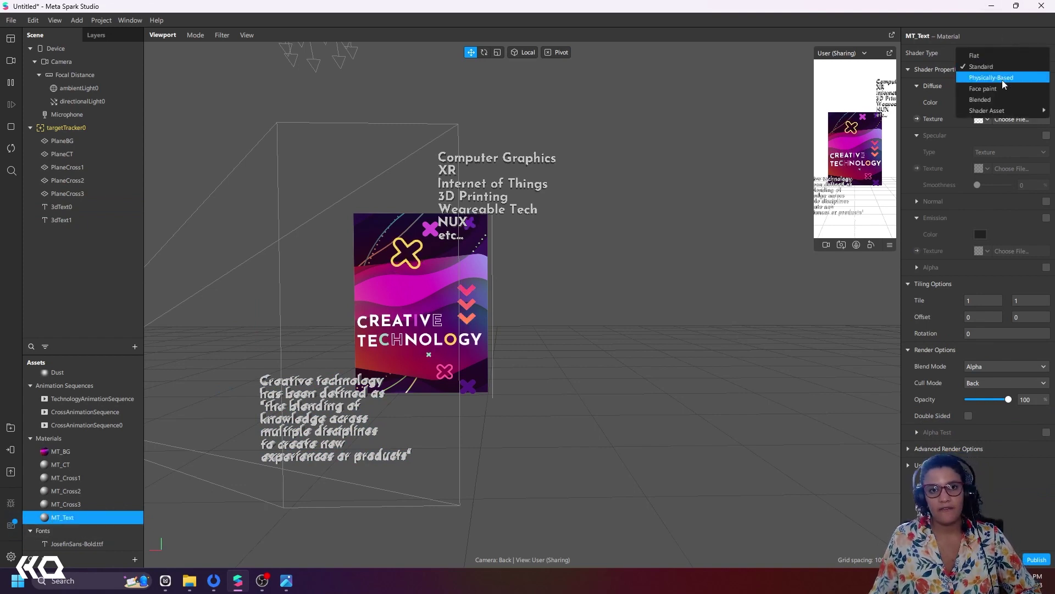
click(1002, 80)
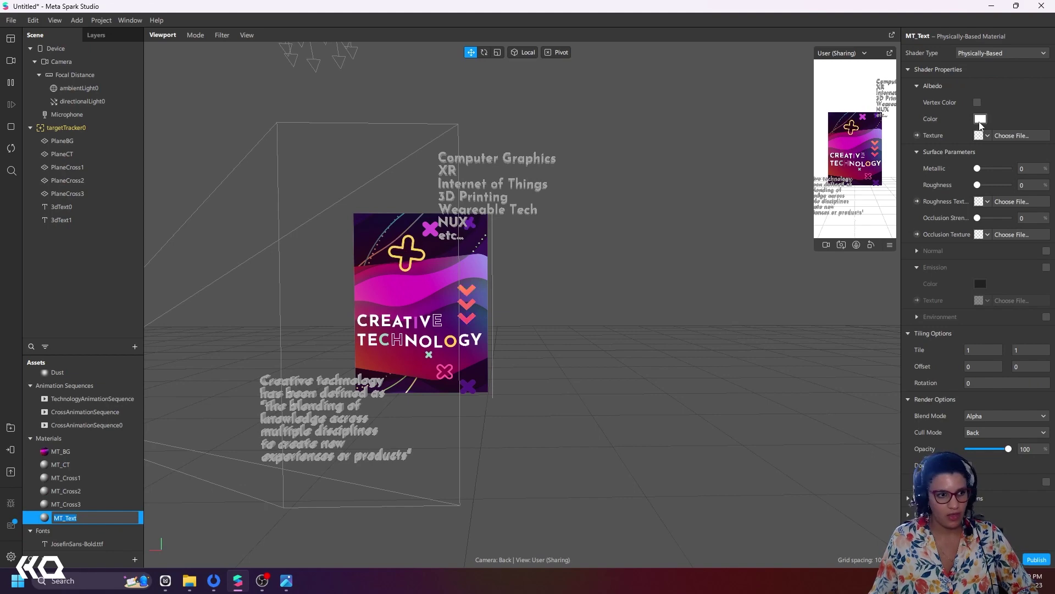
click(981, 120)
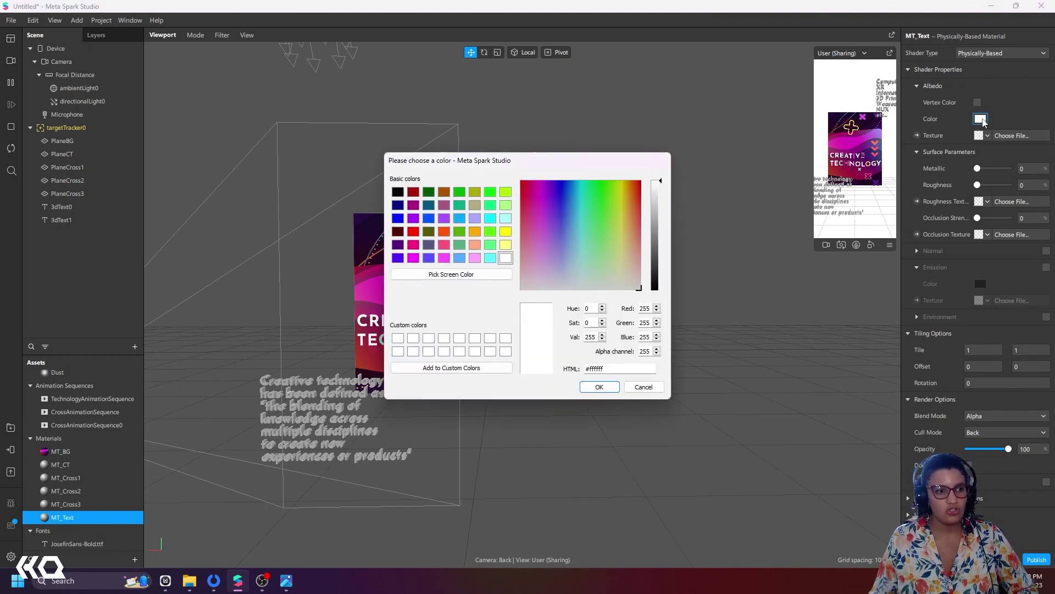
click(444, 257)
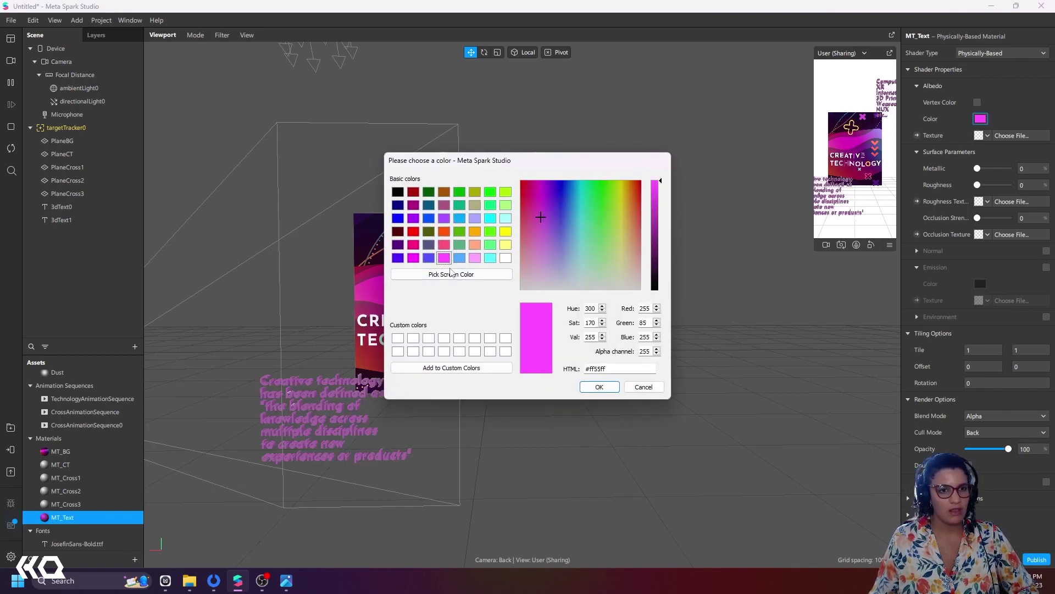
click(600, 387)
drag(979, 171, 984, 171)
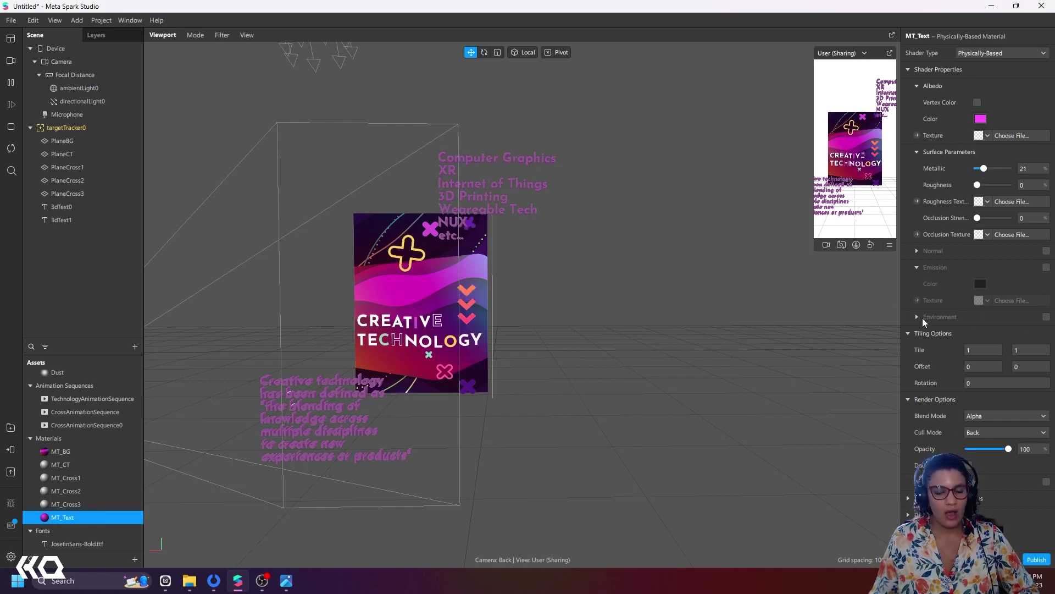
- Enable the environment on MT_Text and give it the Machine Shop texture from the AR Library's Environment Textures collection
click(1045, 317)
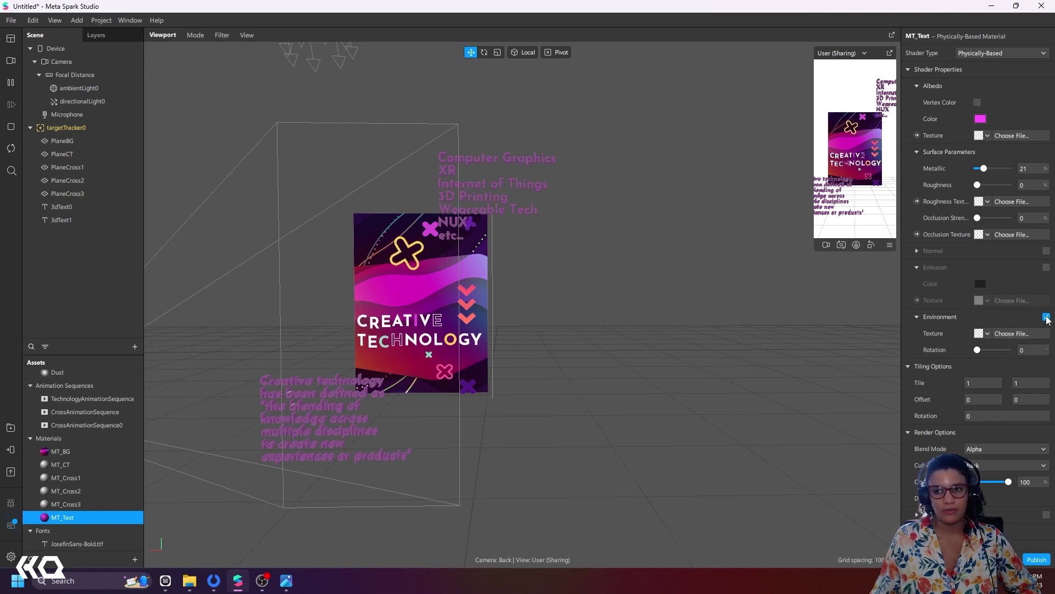
click(987, 335)
click(1002, 364)
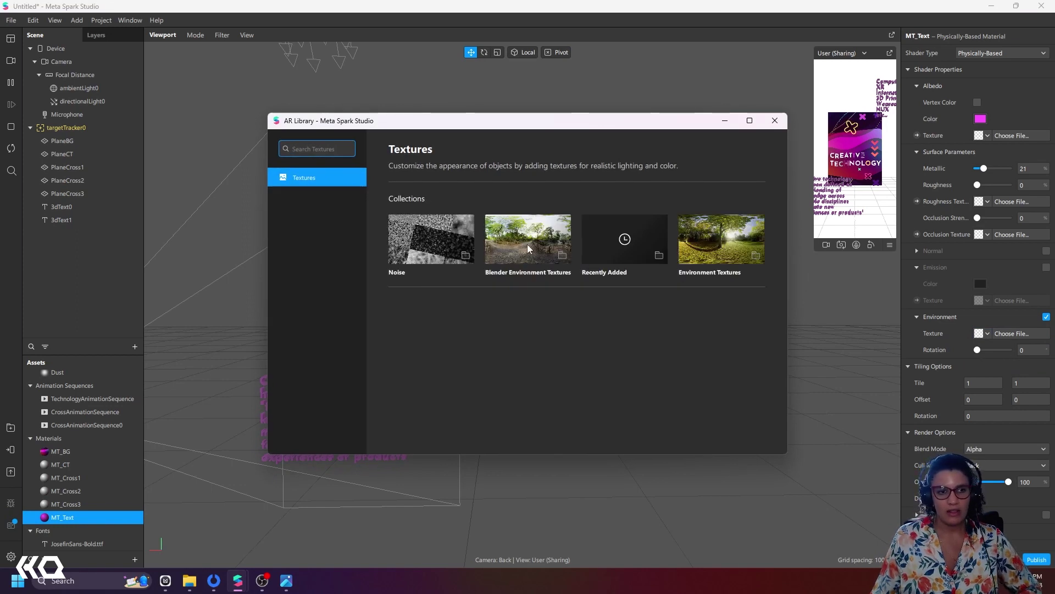
click(707, 255)
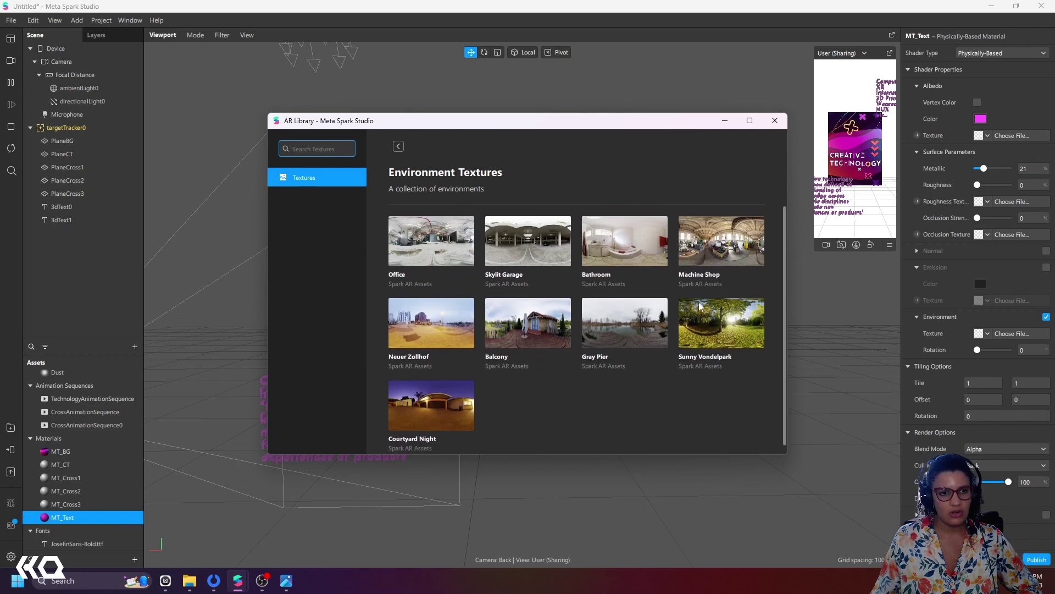
click(705, 261)
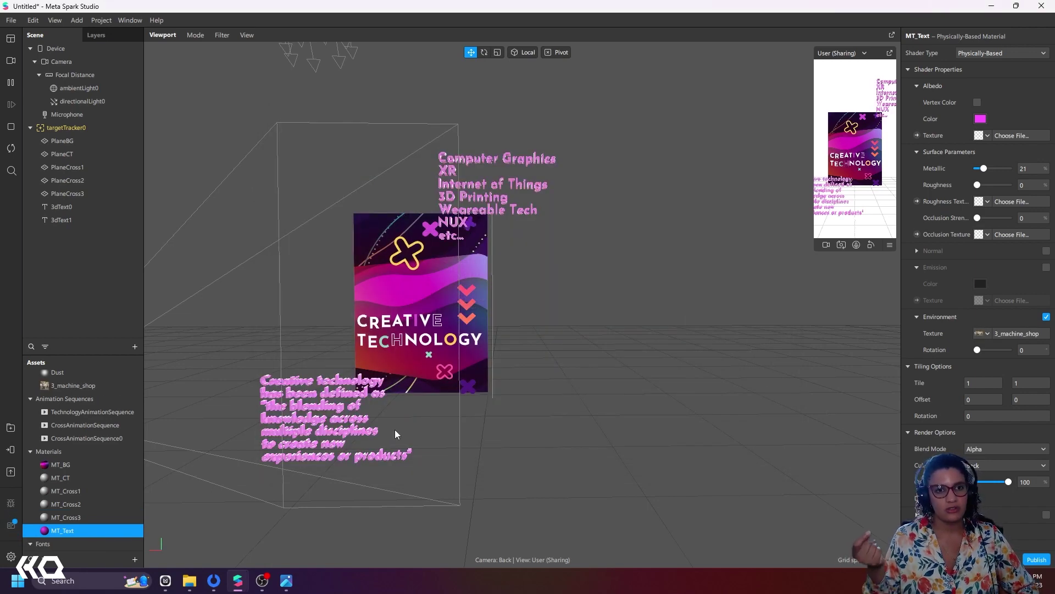
- Move 3dText0 slightly outward to about -0.207 in X and closer to the poster, at about 0.146 in Z
click(74, 208)
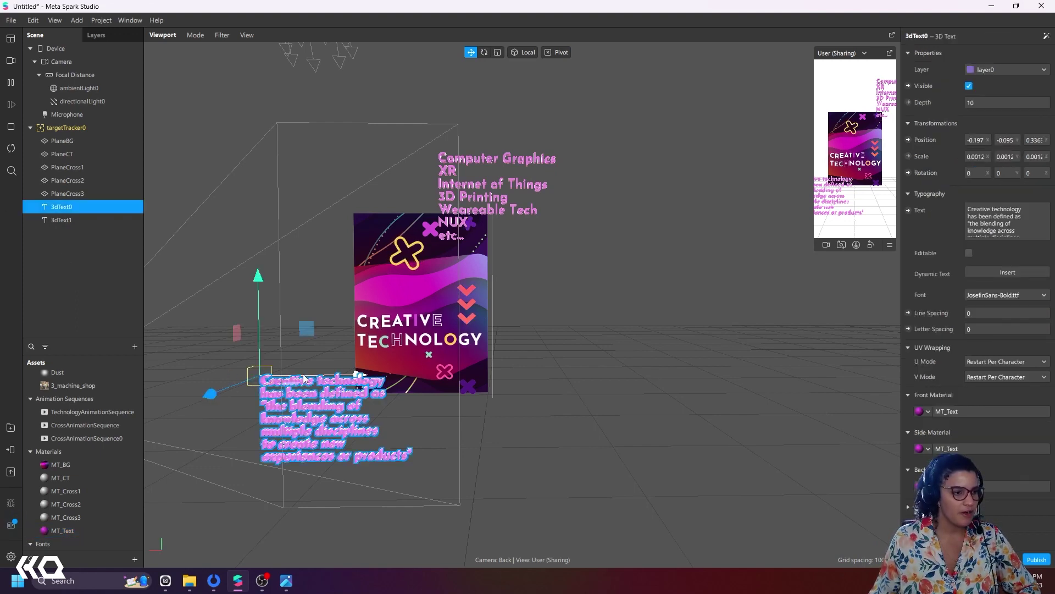
drag(304, 379, 342, 378)
drag(562, 436, 364, 484)
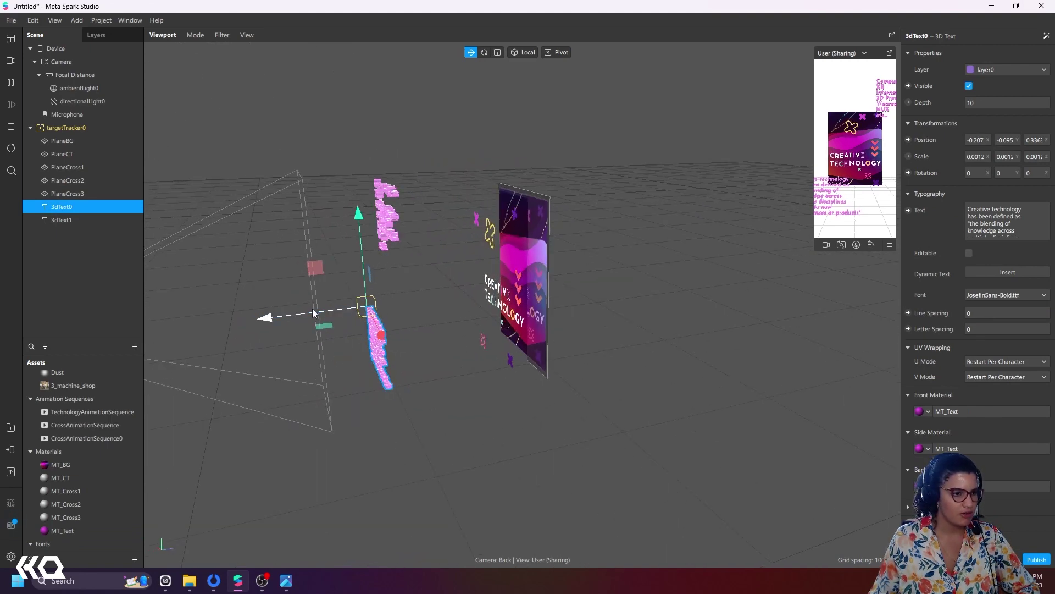
drag(313, 308, 403, 309)
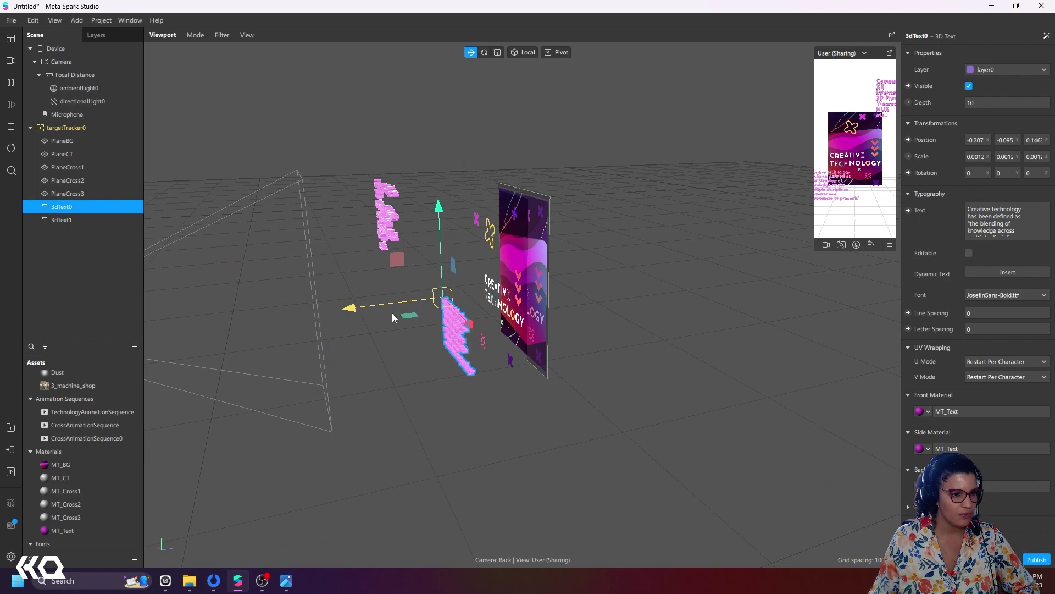
- Move 3dText1 closer to the poster, to about 0.165 in Z, and check both texts from the front
click(387, 217)
drag(313, 181, 348, 142)
drag(360, 181, 371, 188)
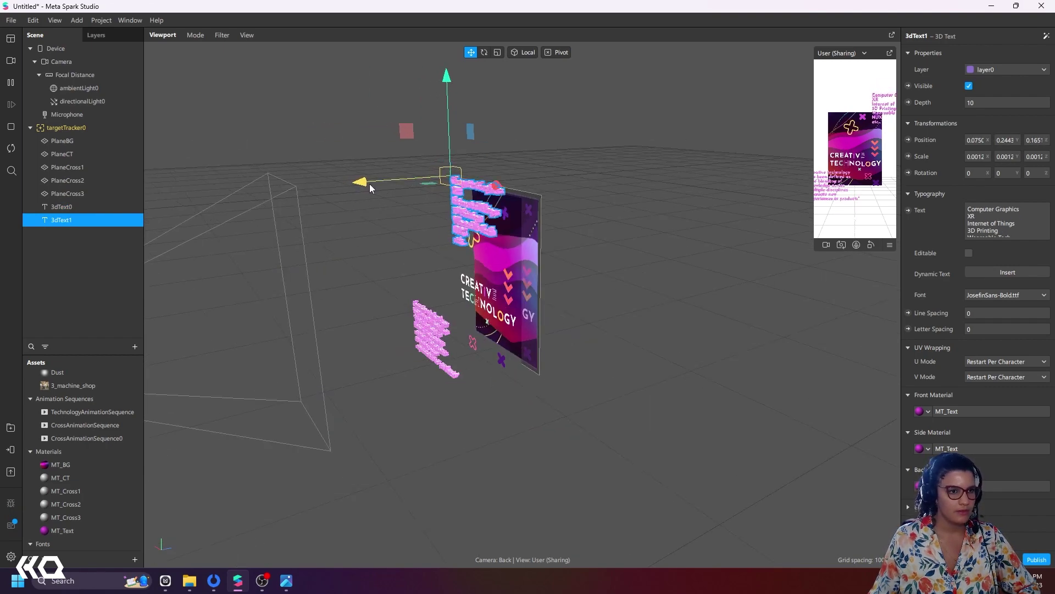
drag(605, 446, 714, 423)
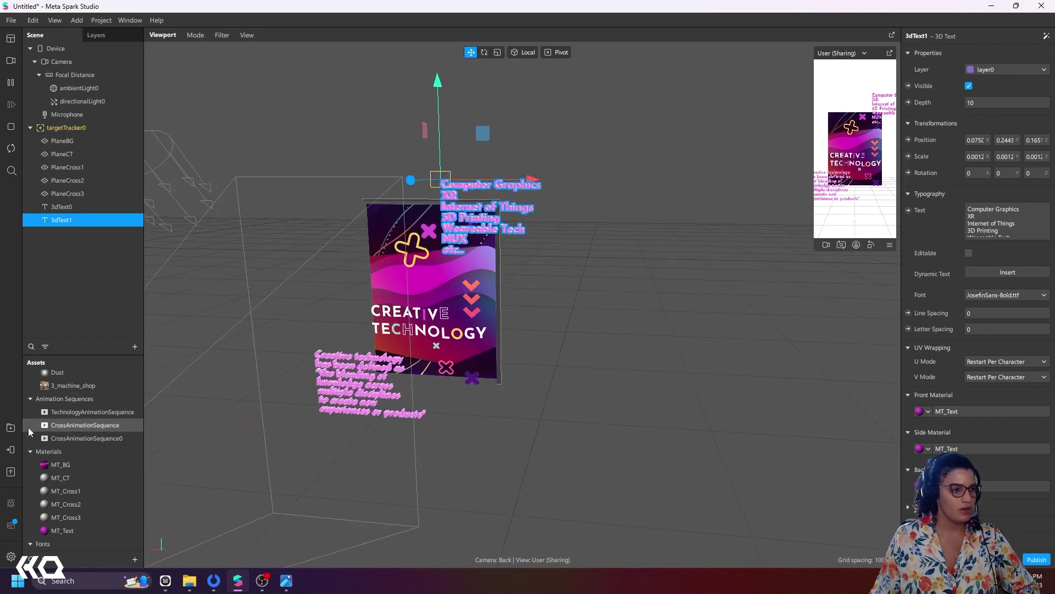
drag(584, 393, 551, 345)
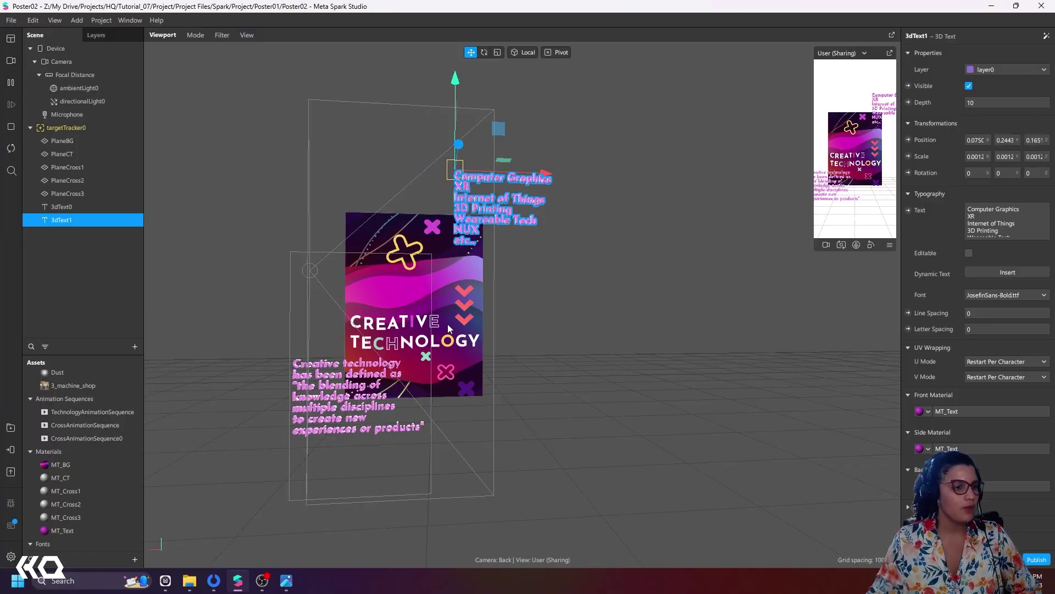
click(146, 307)
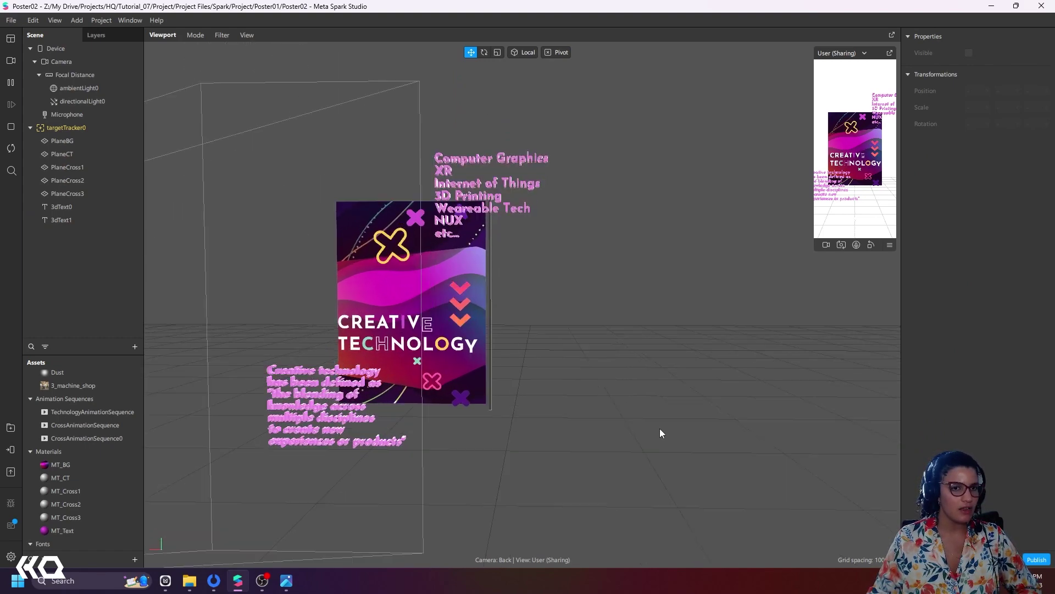
- Add a Particle System with a Plane emitter and place it below the poster, at about -0.286 in Y
click(135, 347)
scroll(95, 297, down, 5)
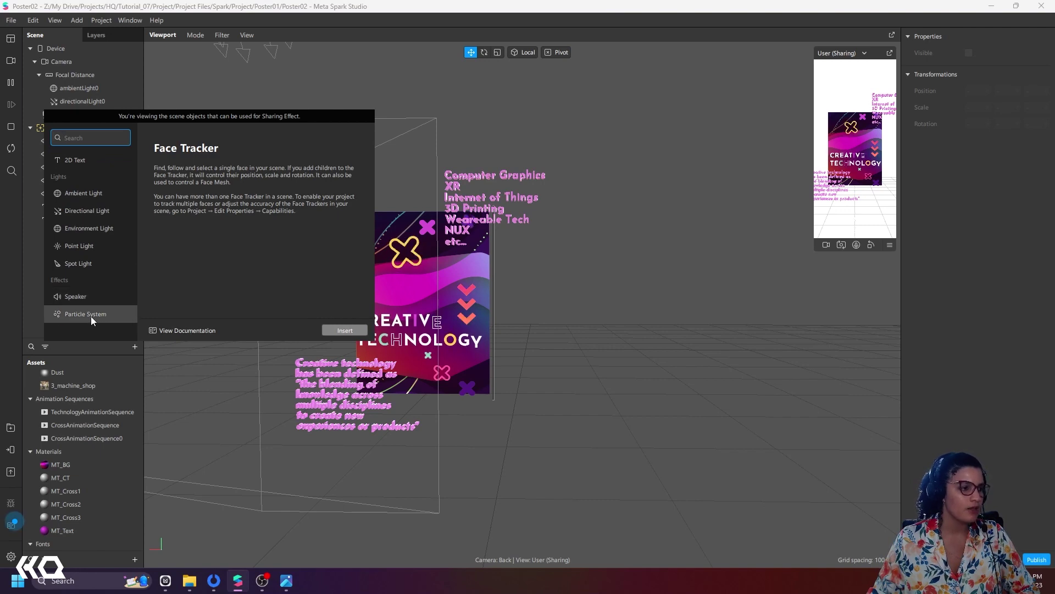
click(91, 316)
click(326, 331)
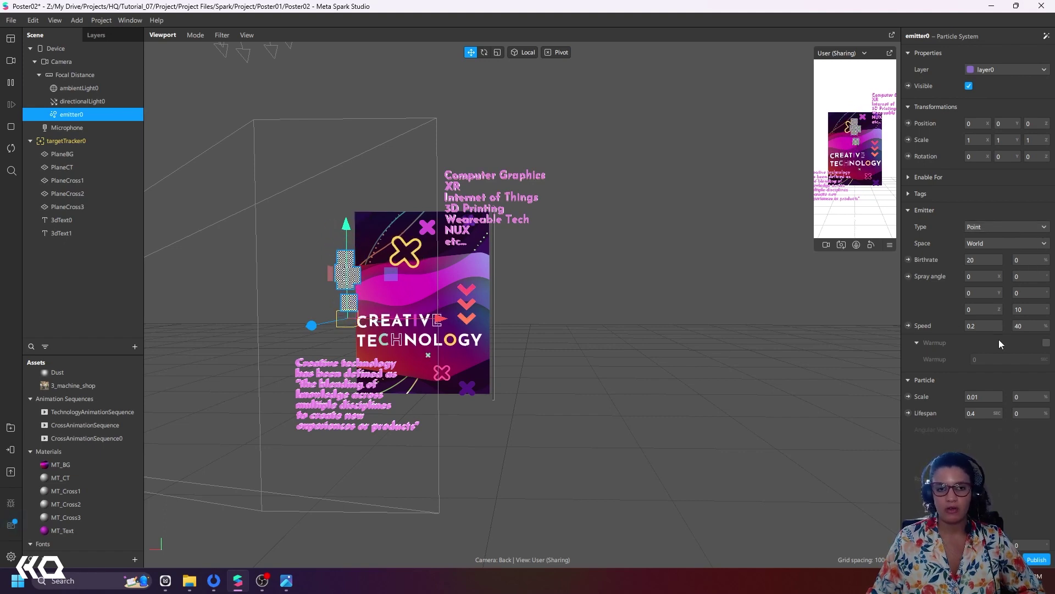
click(994, 226)
click(997, 249)
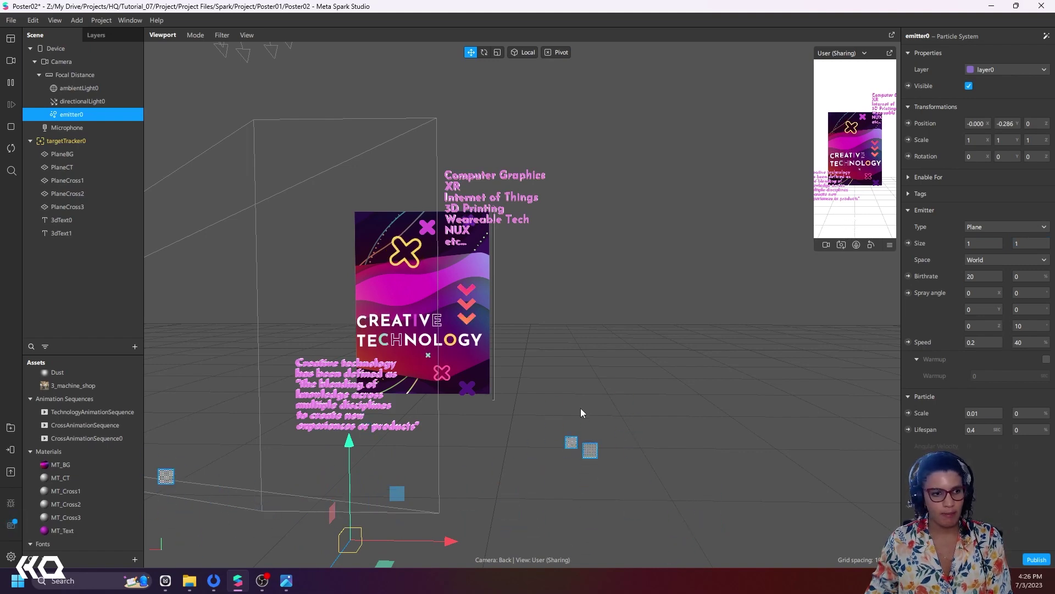
- Set the particle lifespan of emitter0 to 15 seconds
scroll(558, 462, down, 5)
scroll(558, 462, up, 3)
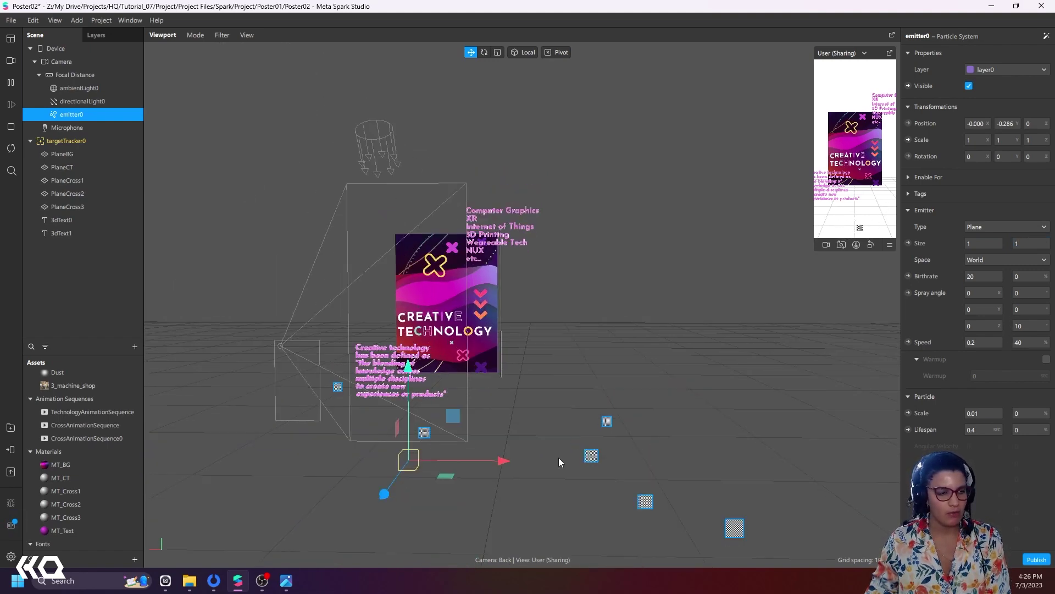
scroll(559, 462, up, 1)
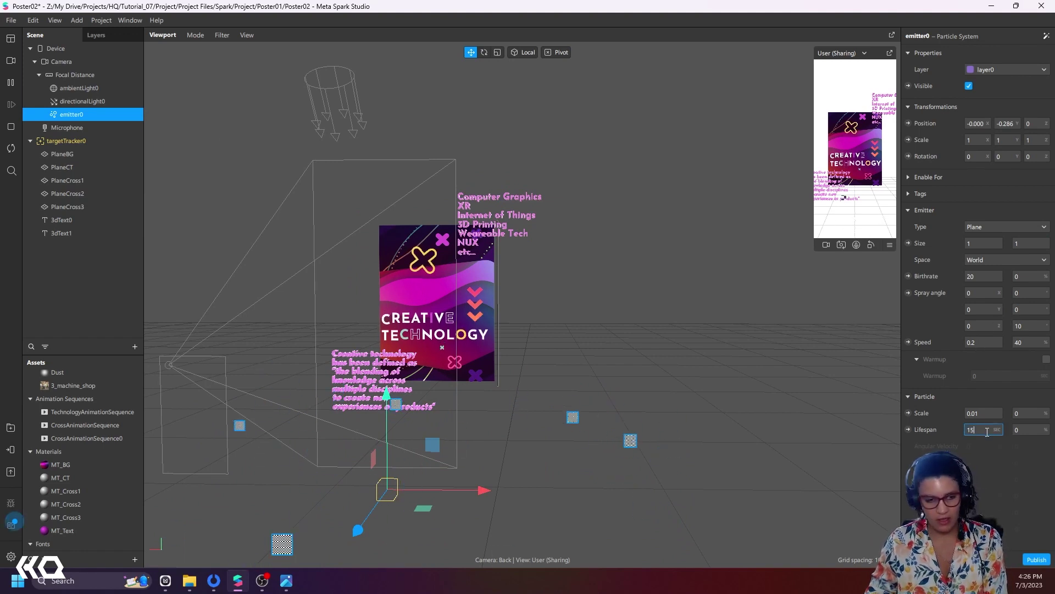
key(Return)
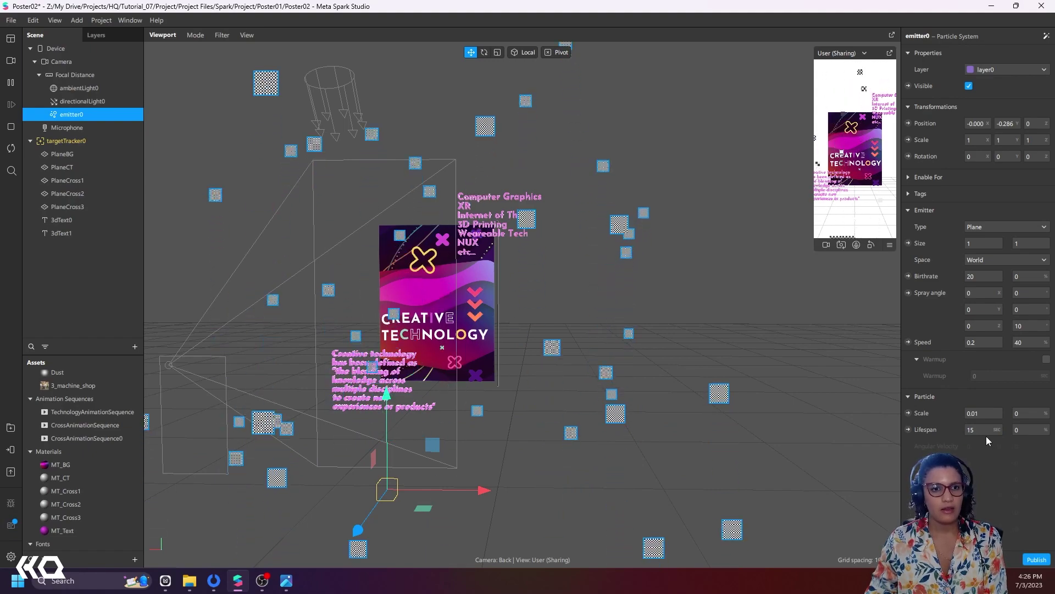
- Set the emission speed of emitter0 to 0.1
click(985, 342)
text(0.1)
key(Return)
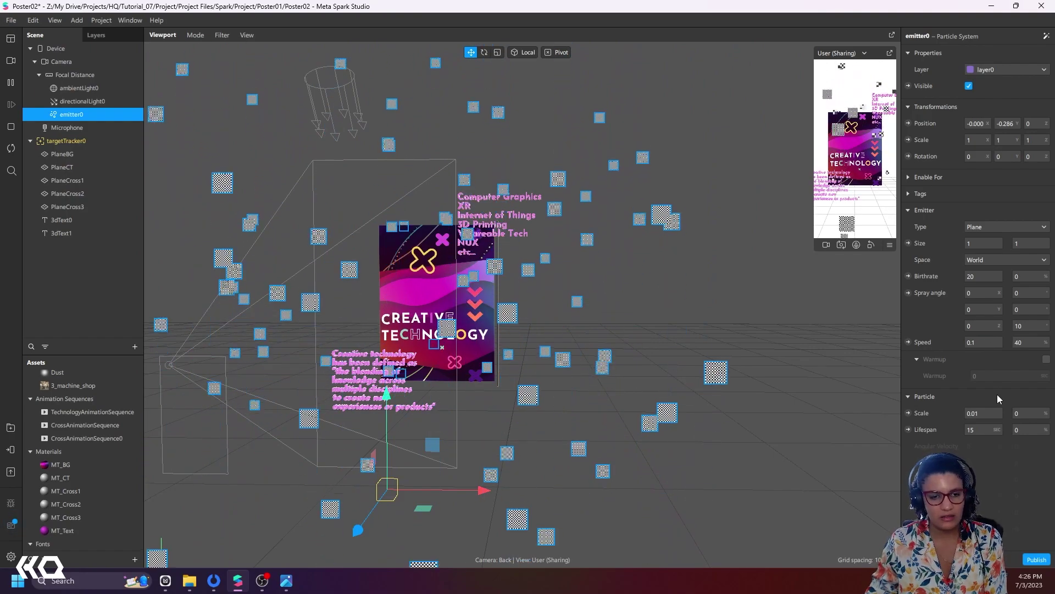
- Create a new material for emitter0's particles and rename it MT_Particles
scroll(997, 394, down, 3)
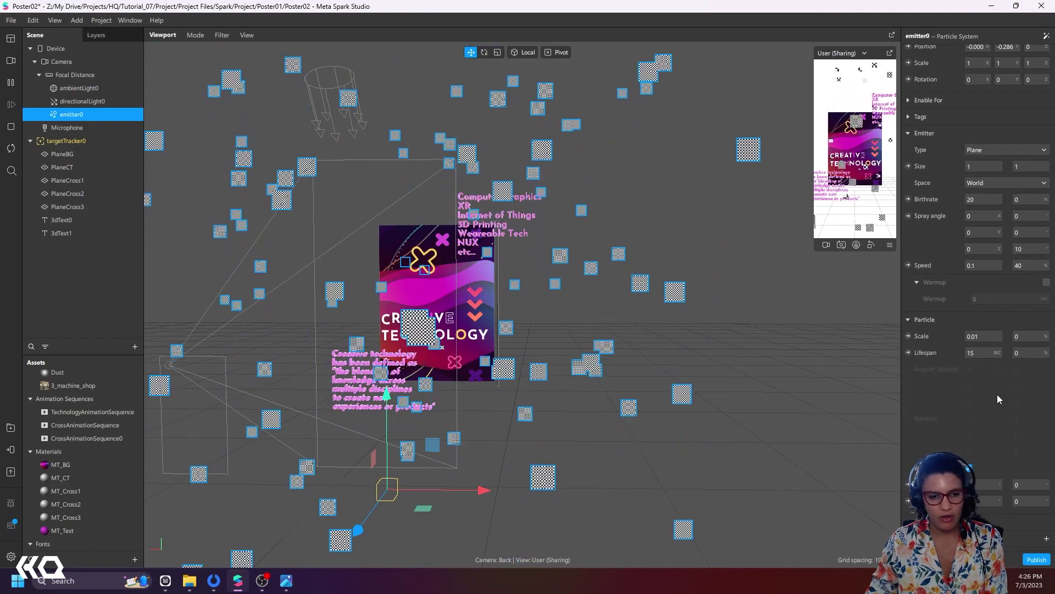
scroll(997, 394, down, 3)
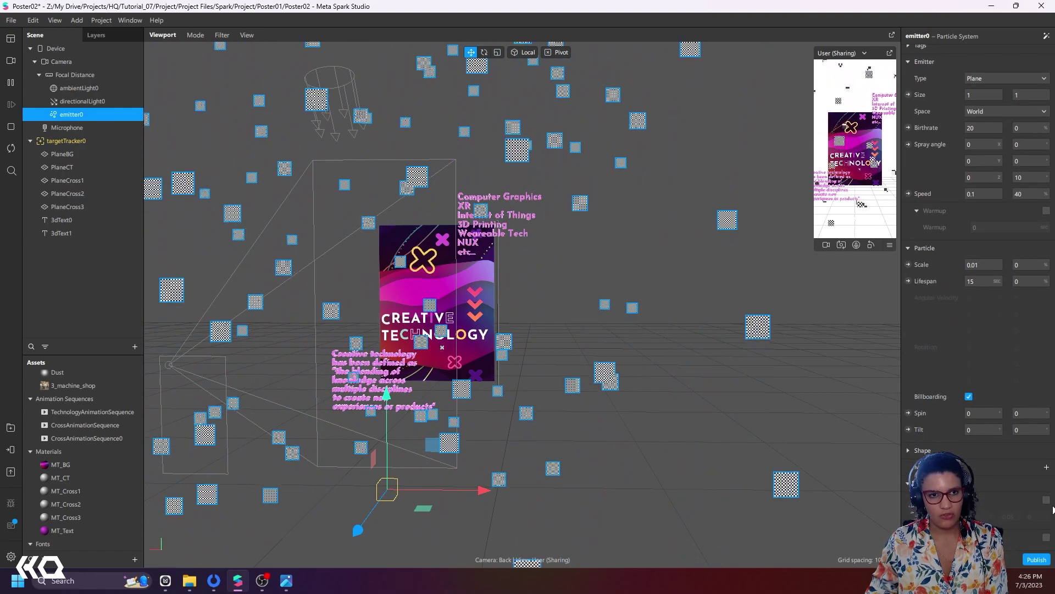
scroll(918, 100, up, 3)
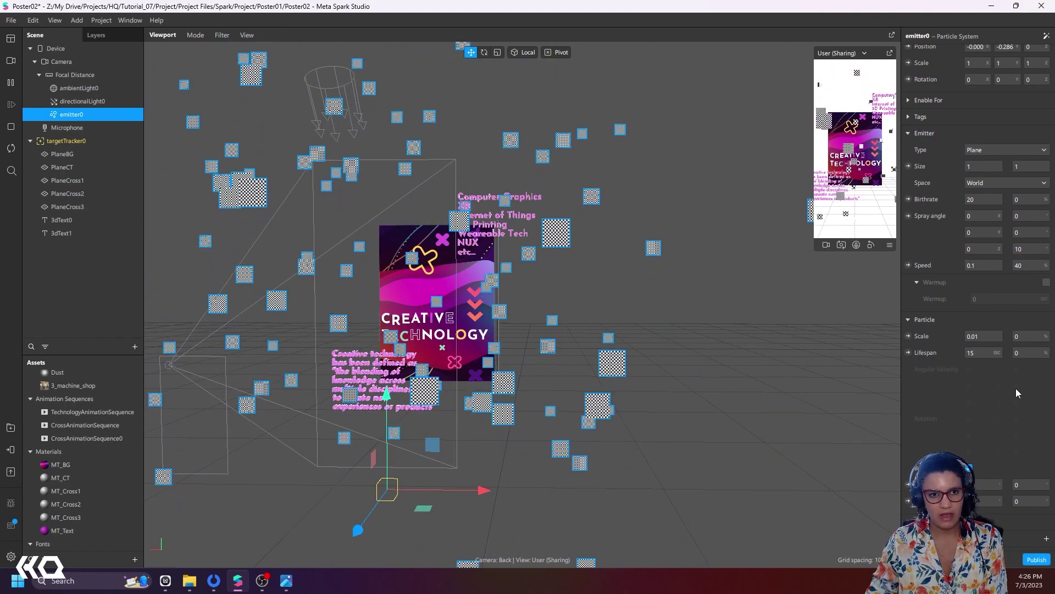
scroll(1016, 388, down, 6)
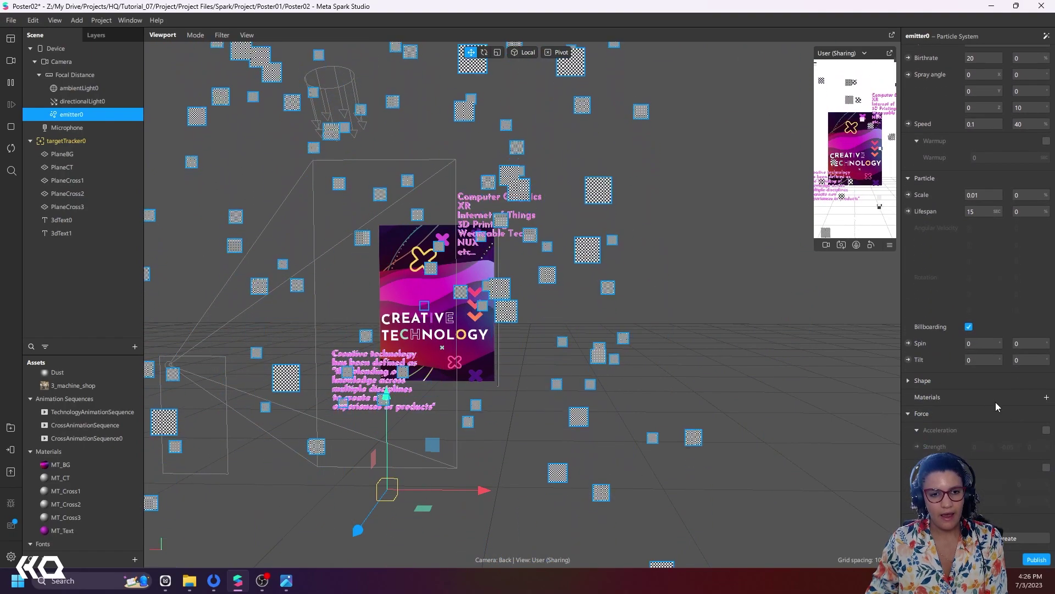
click(1046, 398)
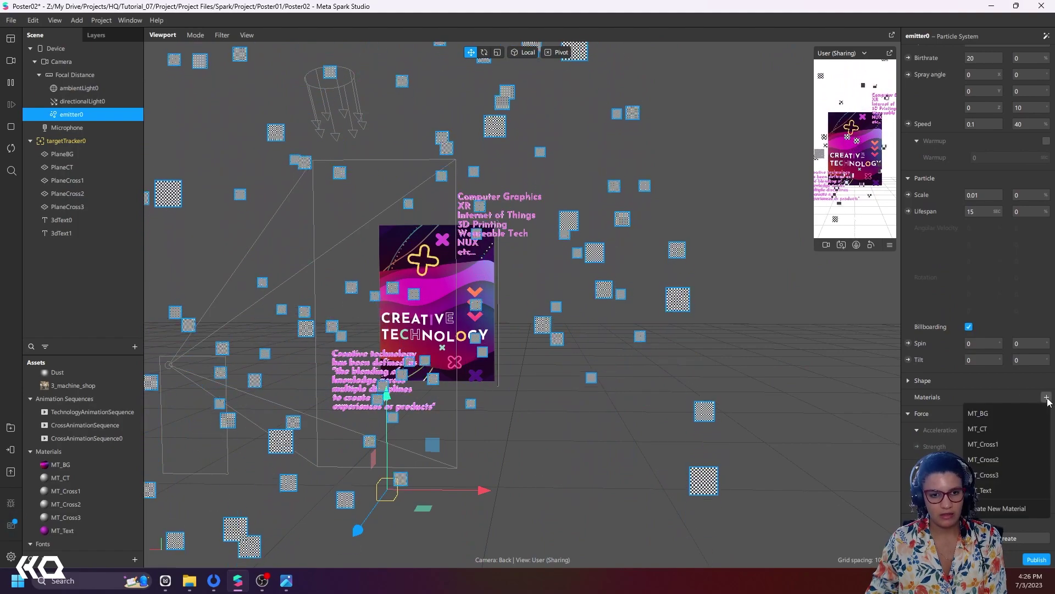
click(989, 509)
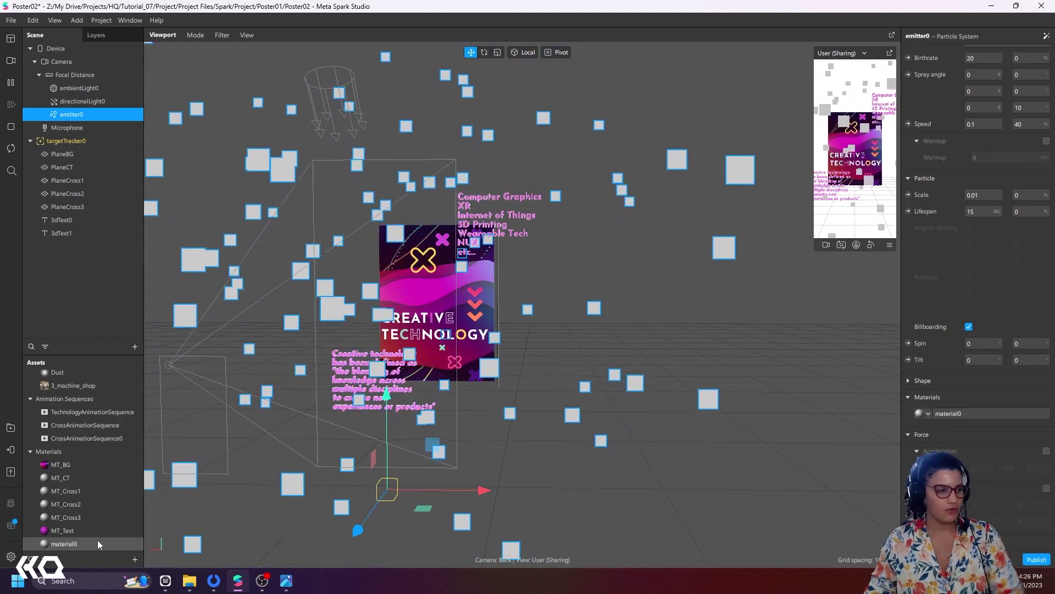
right_click(71, 544)
click(90, 528)
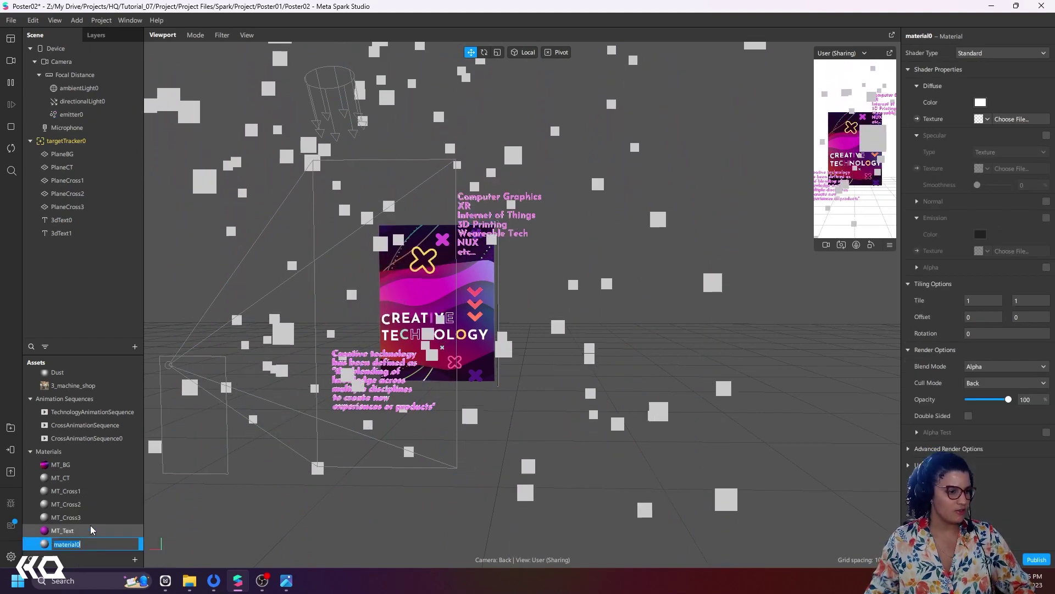
text(MT_)
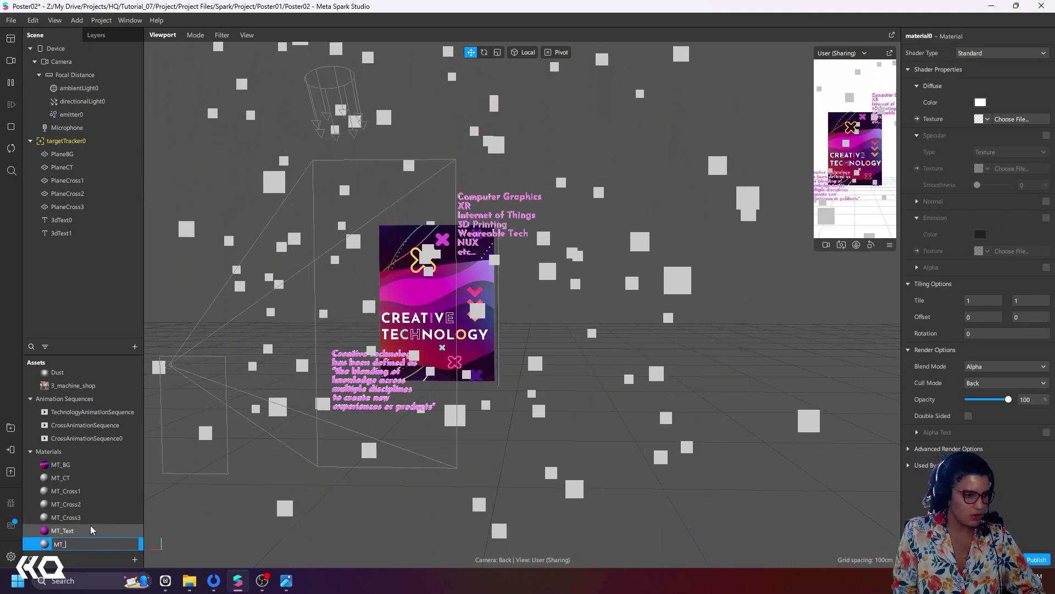
text(Particles)
key(Return)
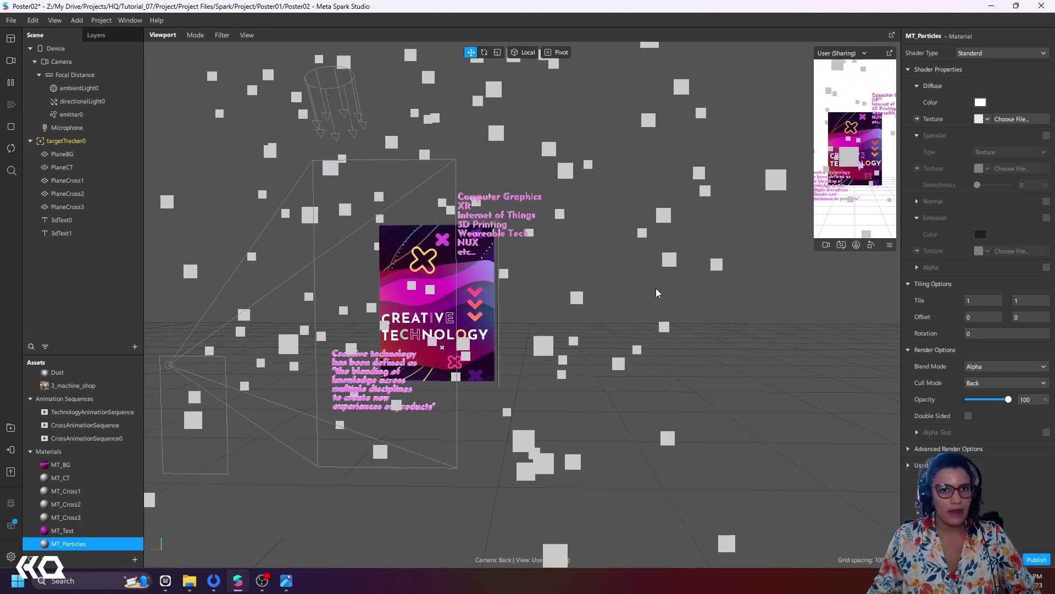
- Set up MT_Particles with the Flat shader type, the Dust texture and writing to the depth buffer turned off
click(1022, 52)
click(1006, 61)
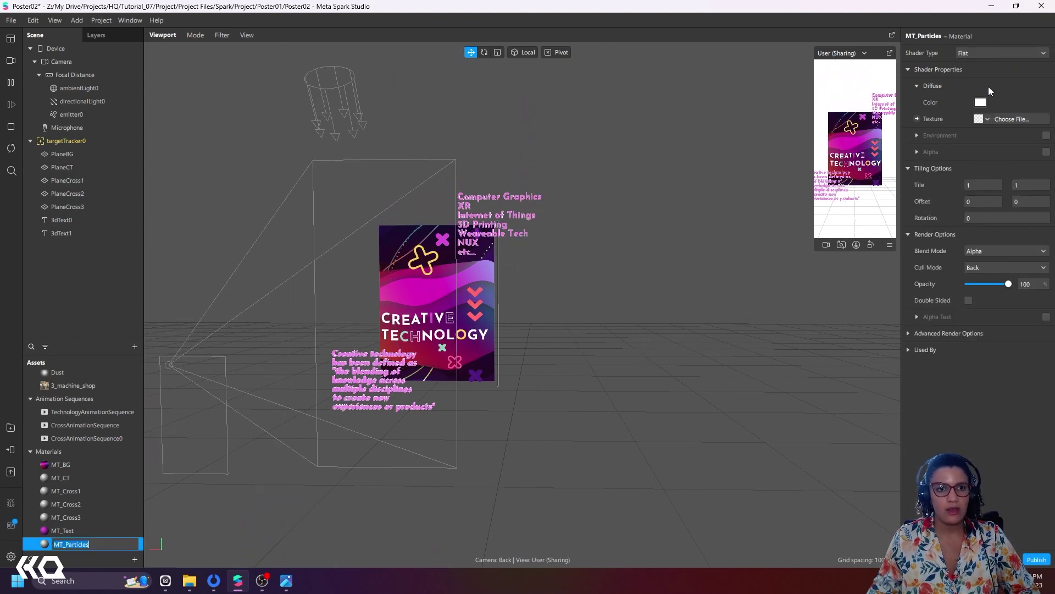
click(987, 119)
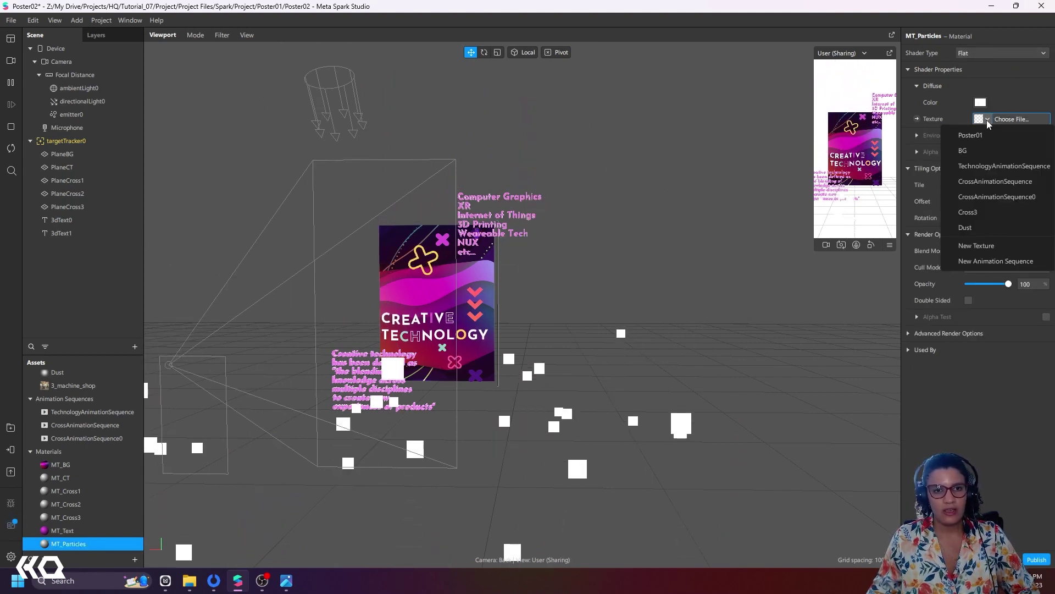
click(969, 227)
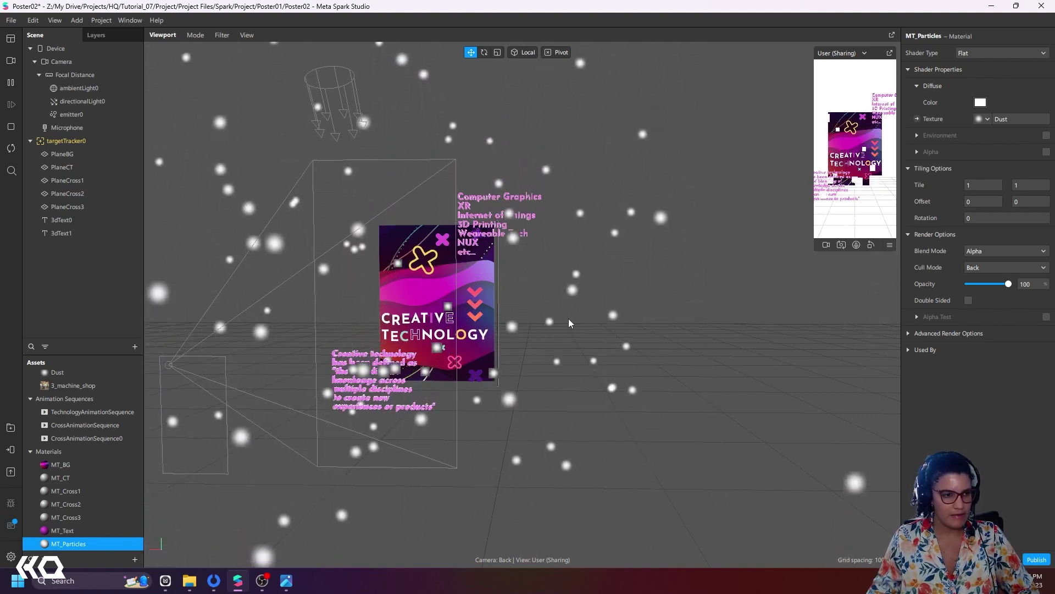
click(909, 334)
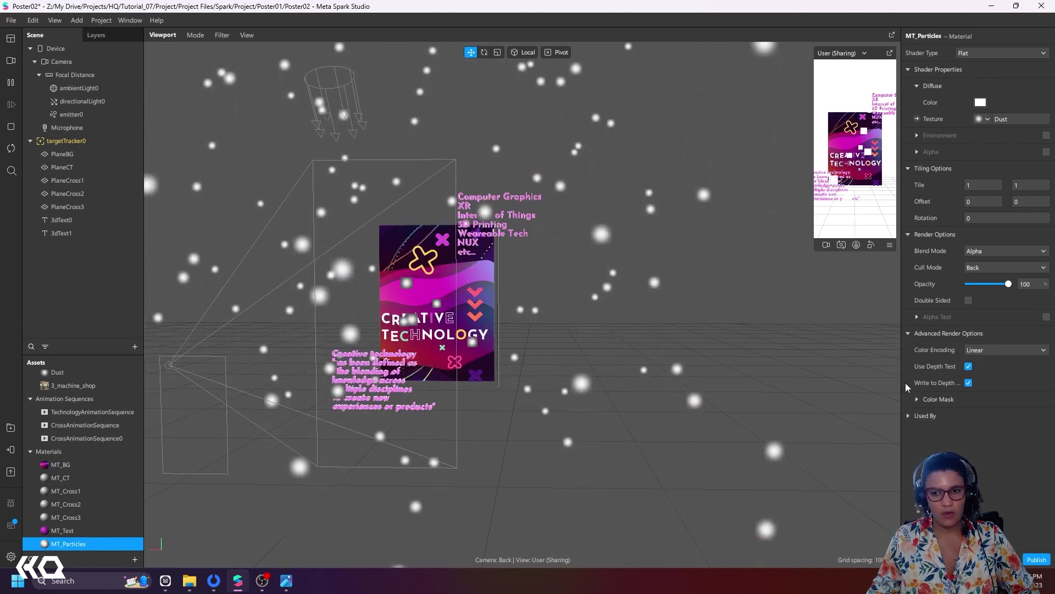
click(967, 383)
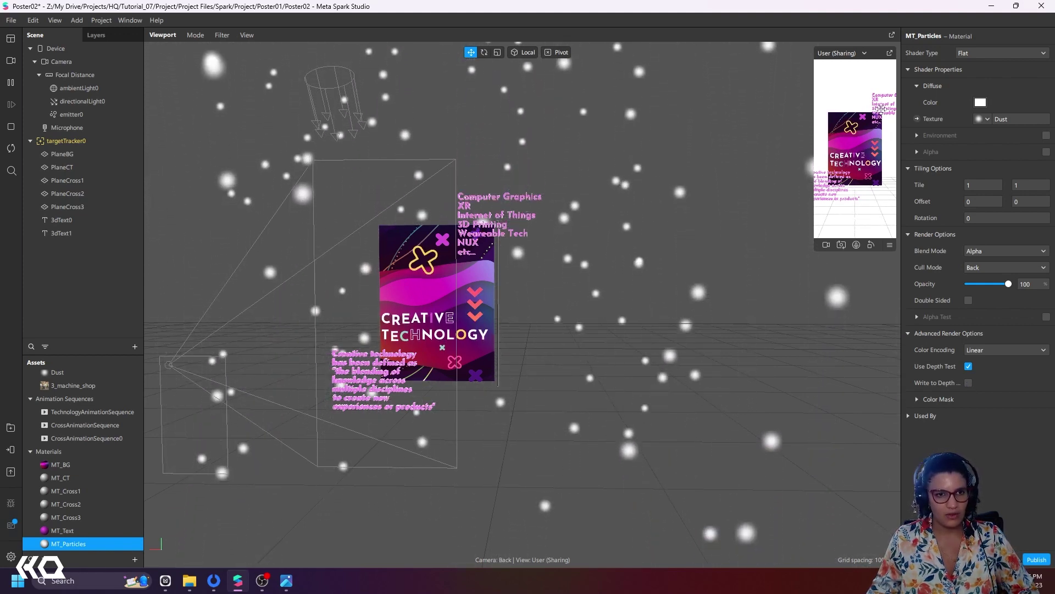
- Switch the camera preview to a real-time simulation with an indoor room background
click(10, 61)
scroll(106, 283, down, 3)
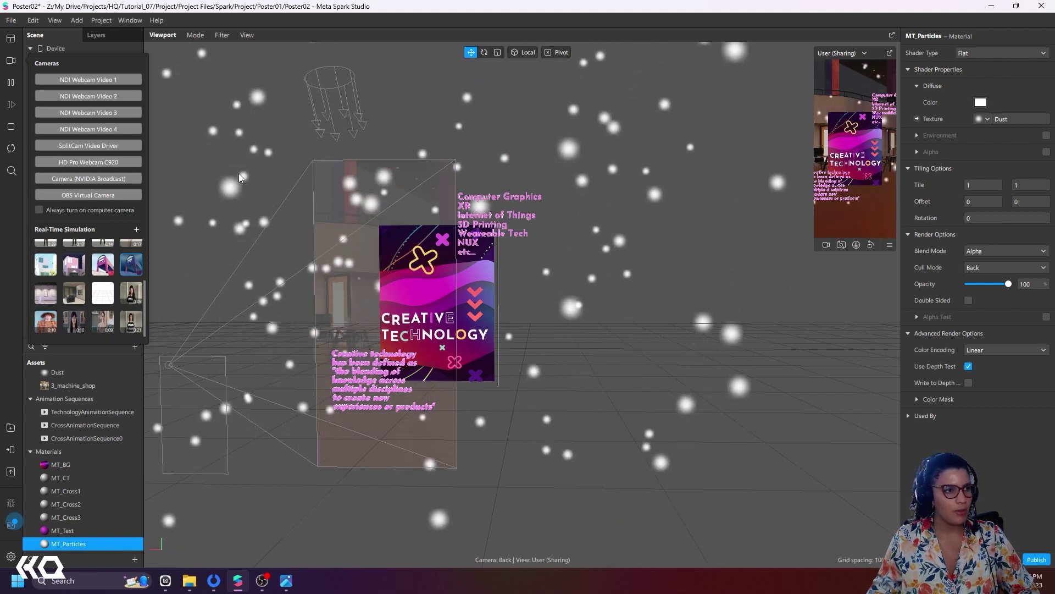
click(302, 172)
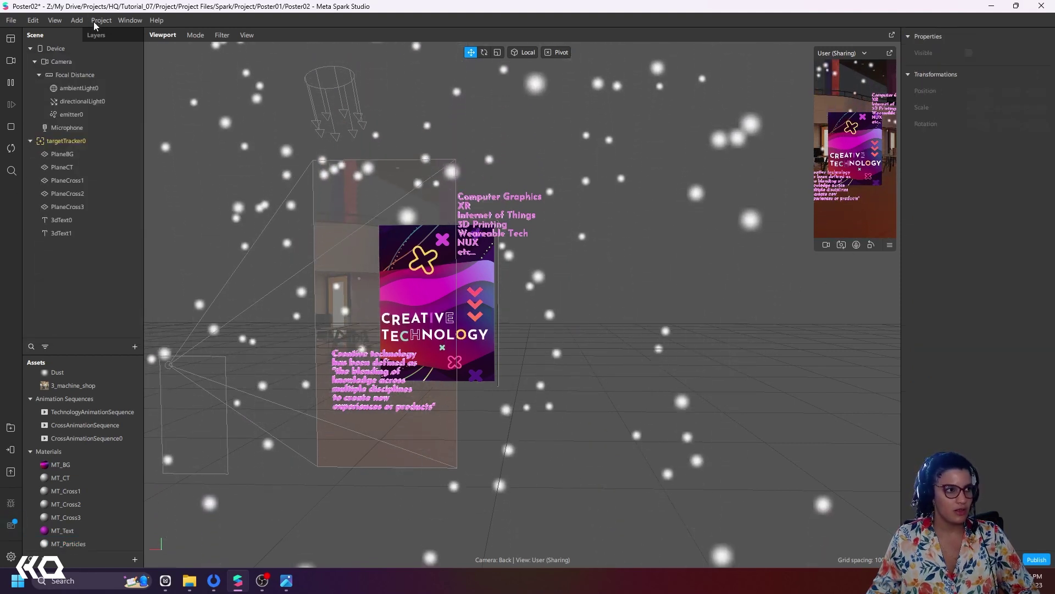
- Add a new layer above layer0 and name it particles
click(102, 40)
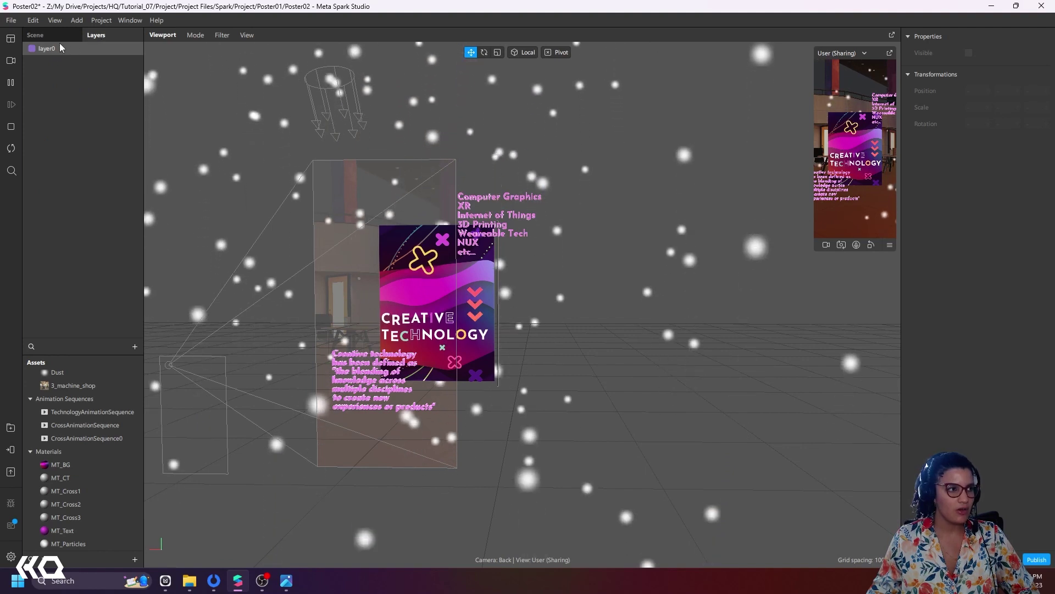
click(135, 346)
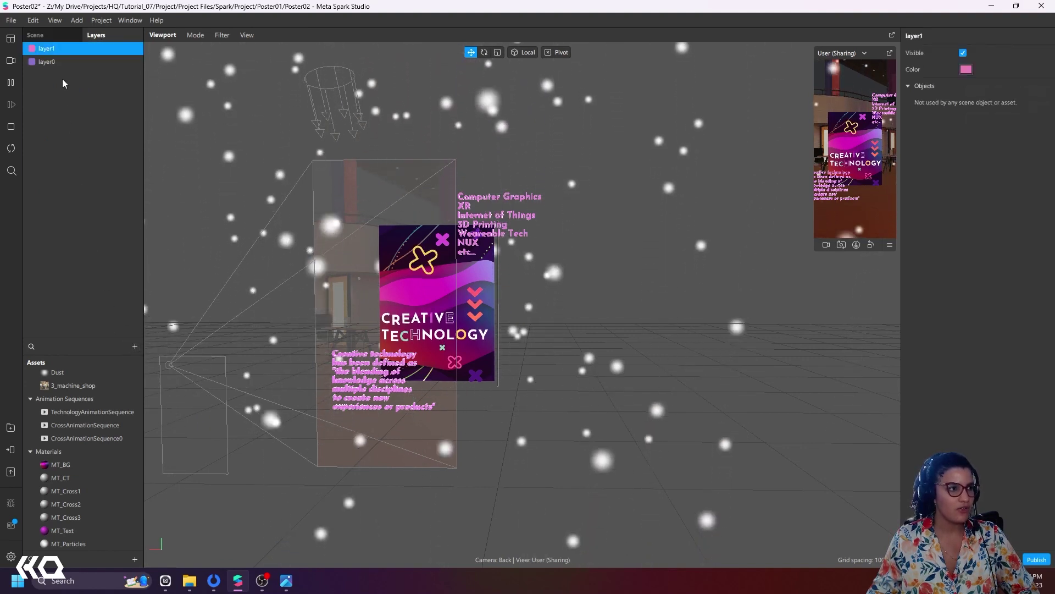
click(54, 63)
click(47, 50)
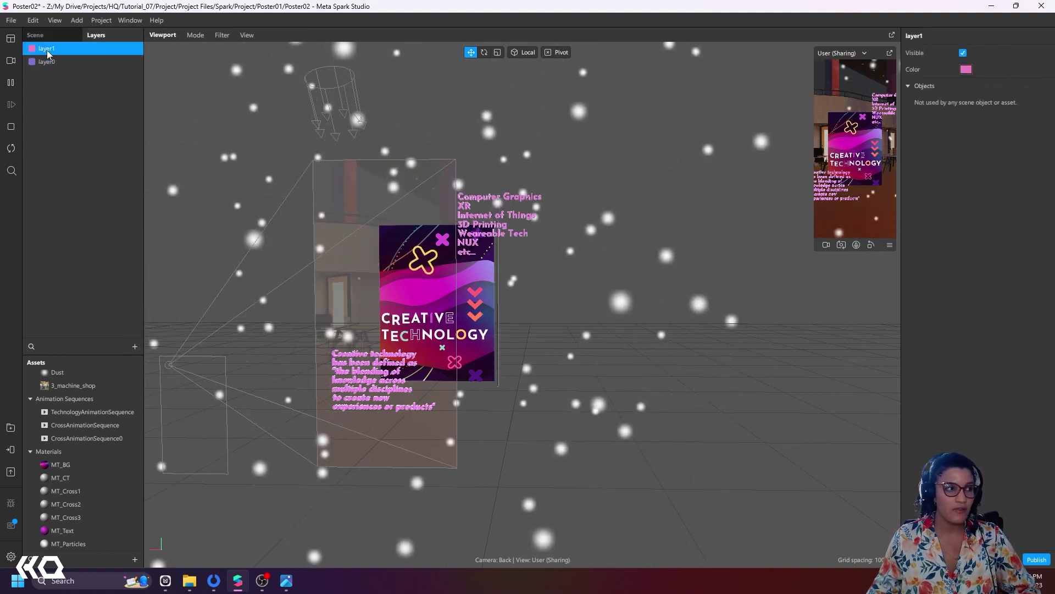
right_click(47, 51)
click(61, 59)
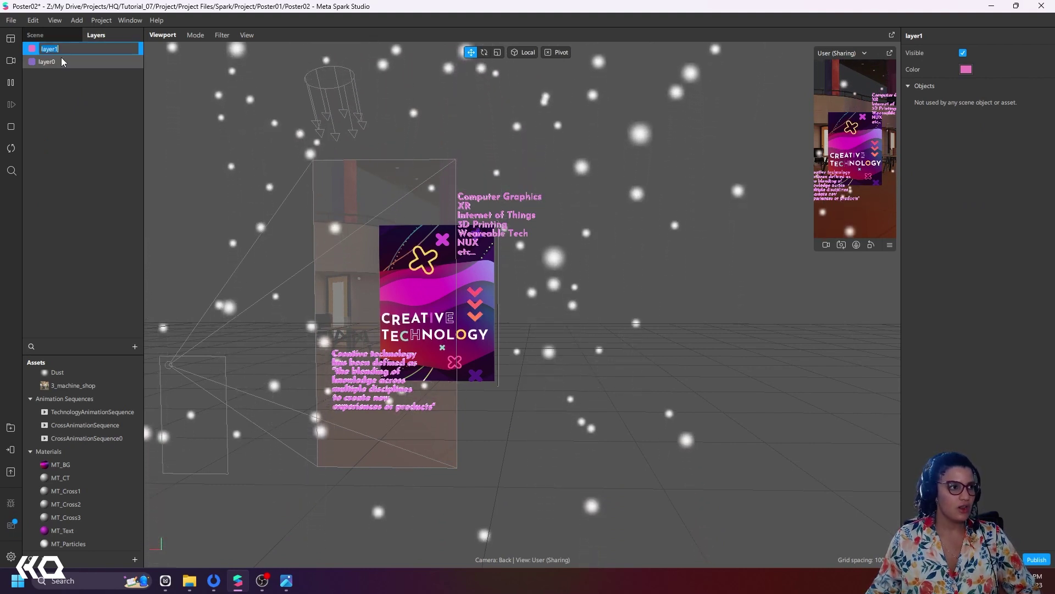
text(particles)
key(Return)
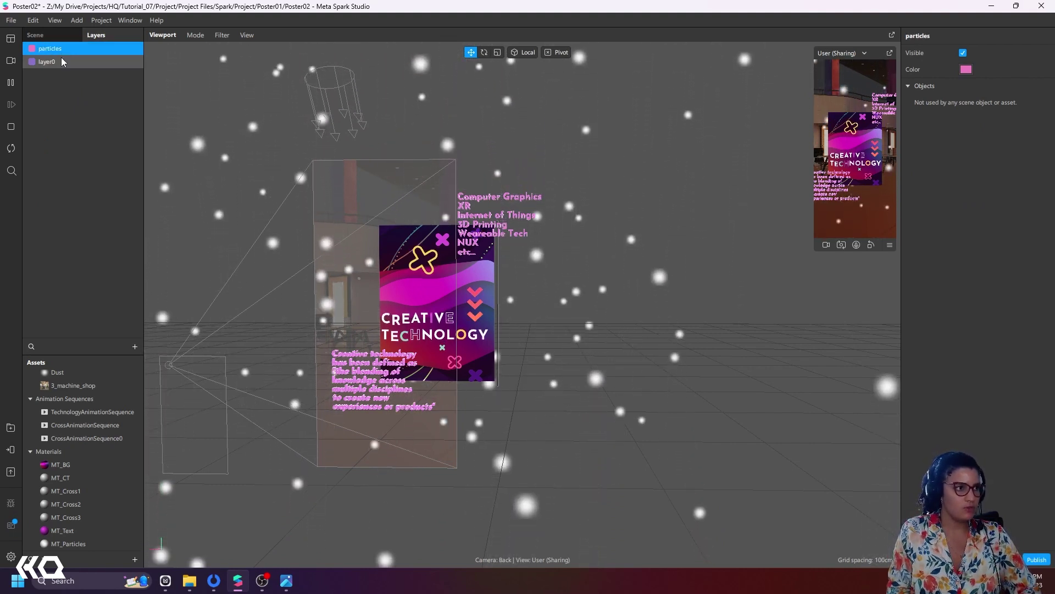
- Assign emitter0 to the particles layer and collapse targetTracker0 in the scene hierarchy
click(46, 38)
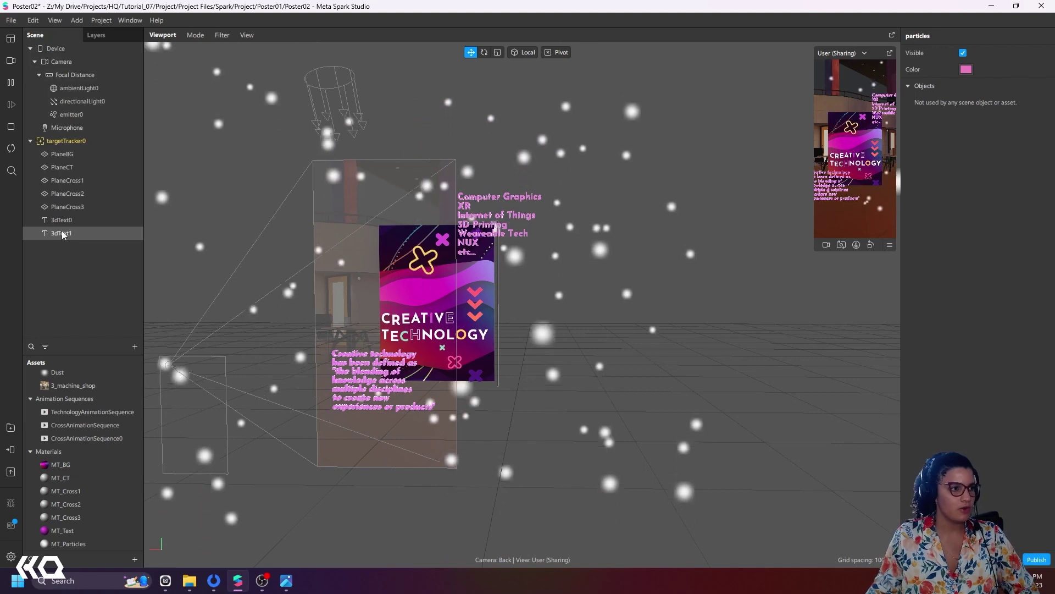
click(113, 117)
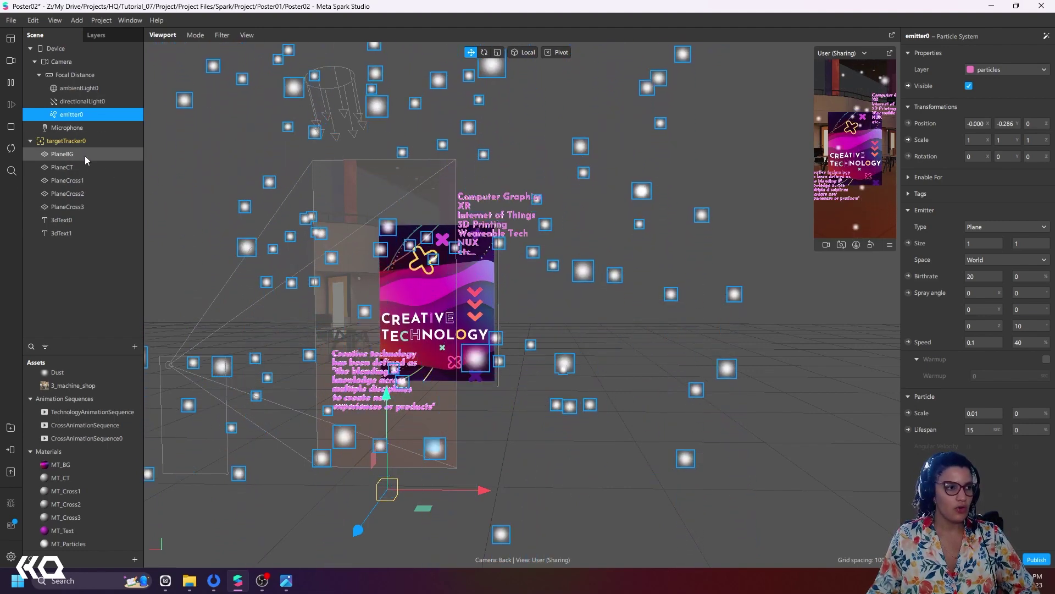
click(31, 142)
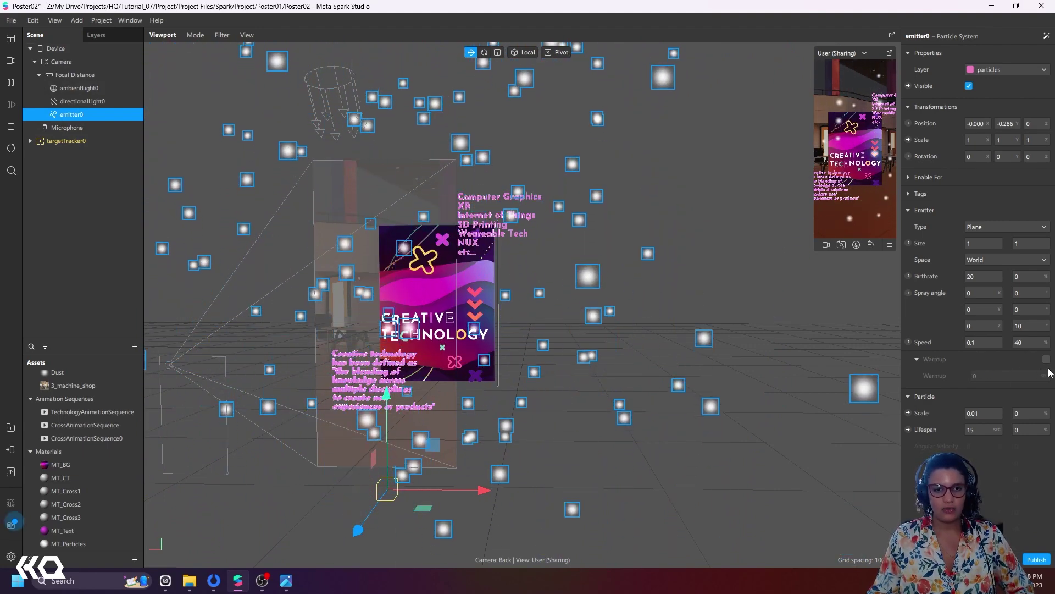
- Enable Warmup on emitter0 with a value of 15 seconds and restart the effect preview
click(10, 104)
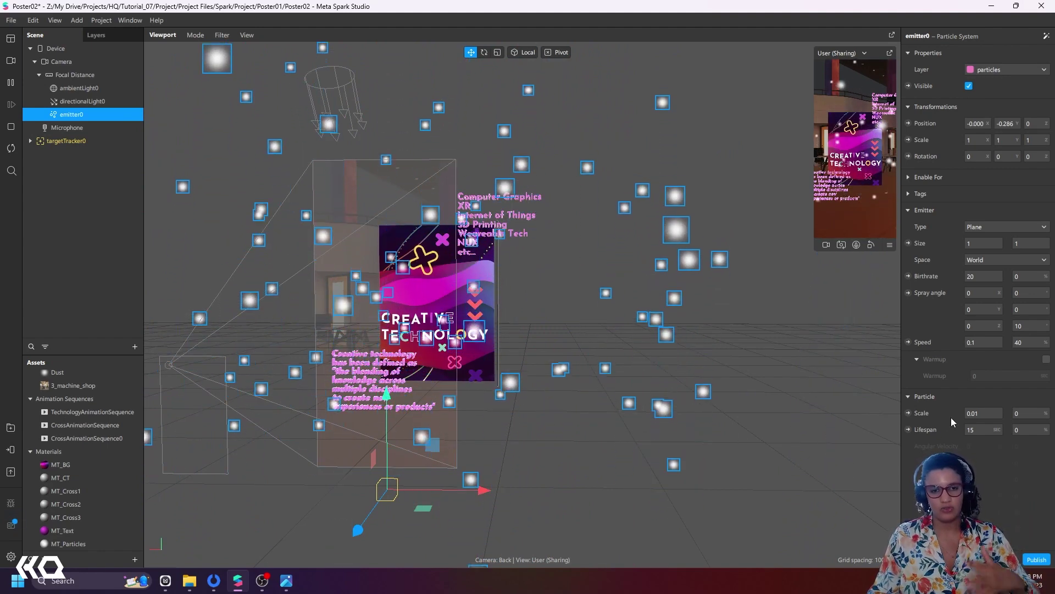
click(1046, 359)
click(1014, 375)
text(15)
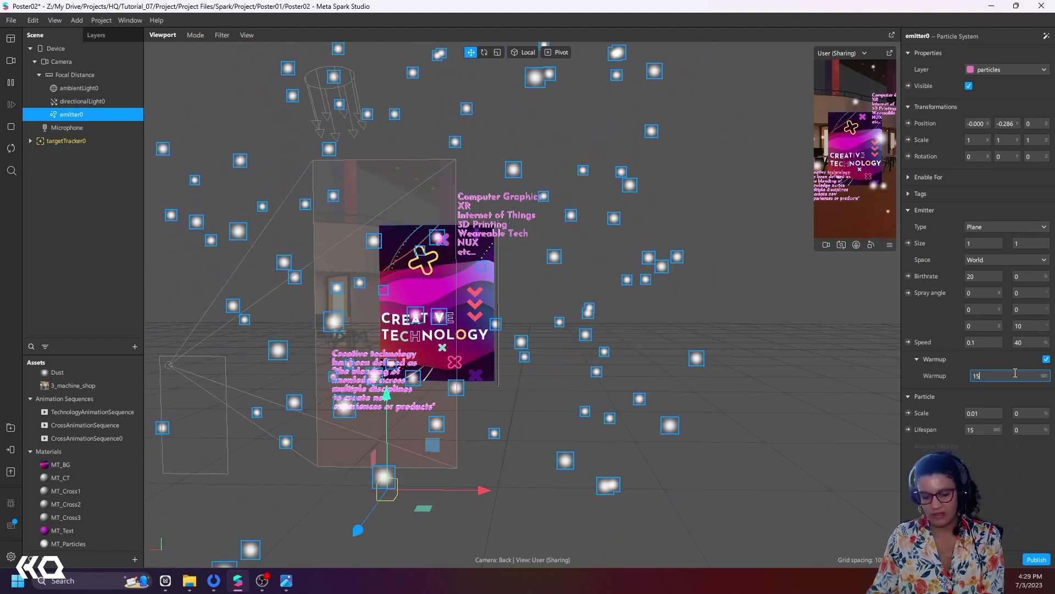
key(Return)
click(11, 149)
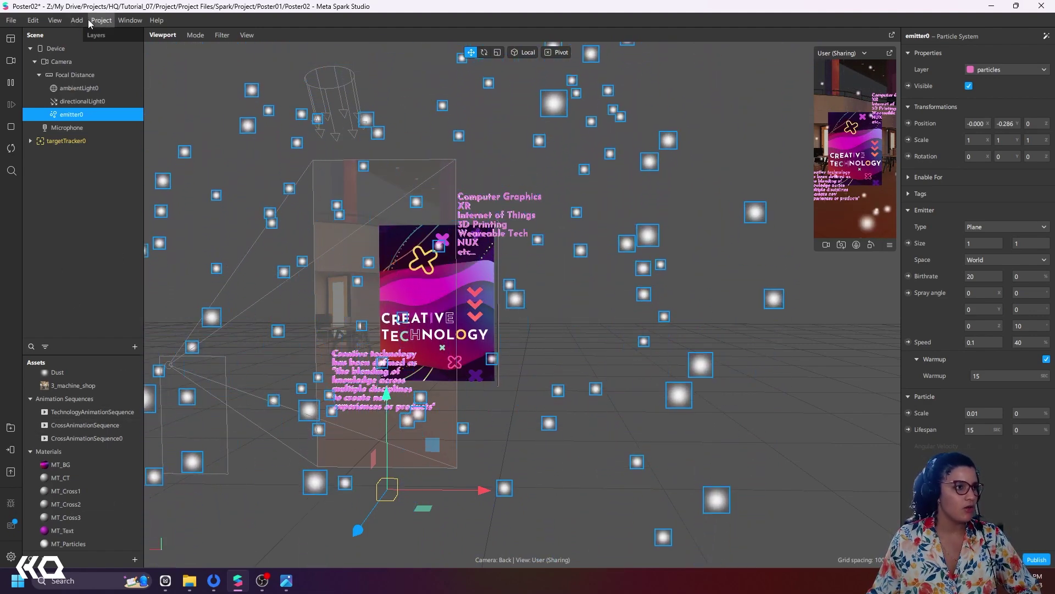
- Show the Patch Editor, add the targetTracker0 patches to it, and check that Target Select uses the Poster01 texture
click(54, 21)
mouse_move(77, 22)
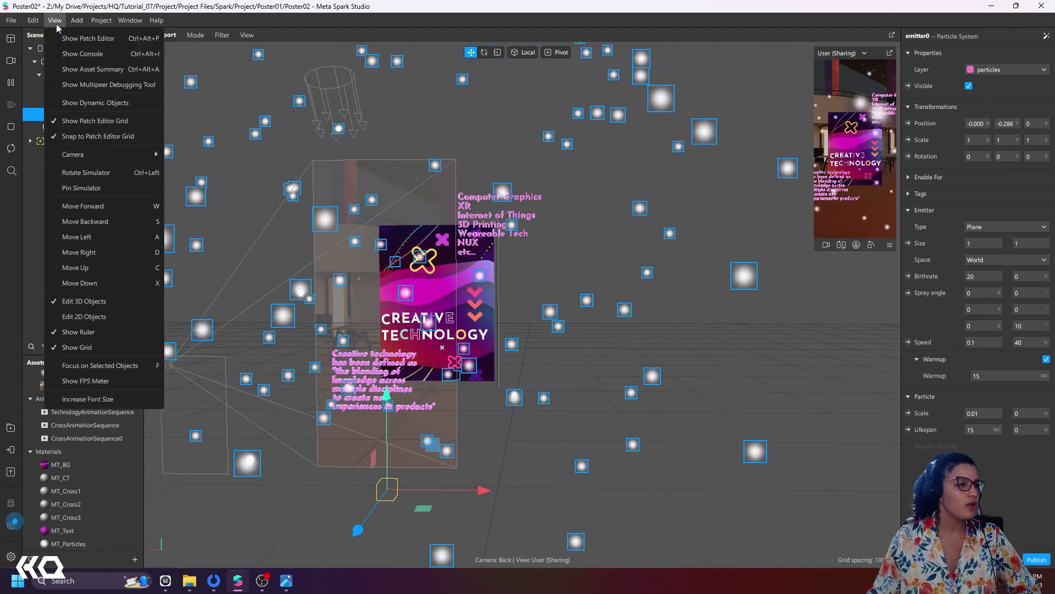
click(71, 36)
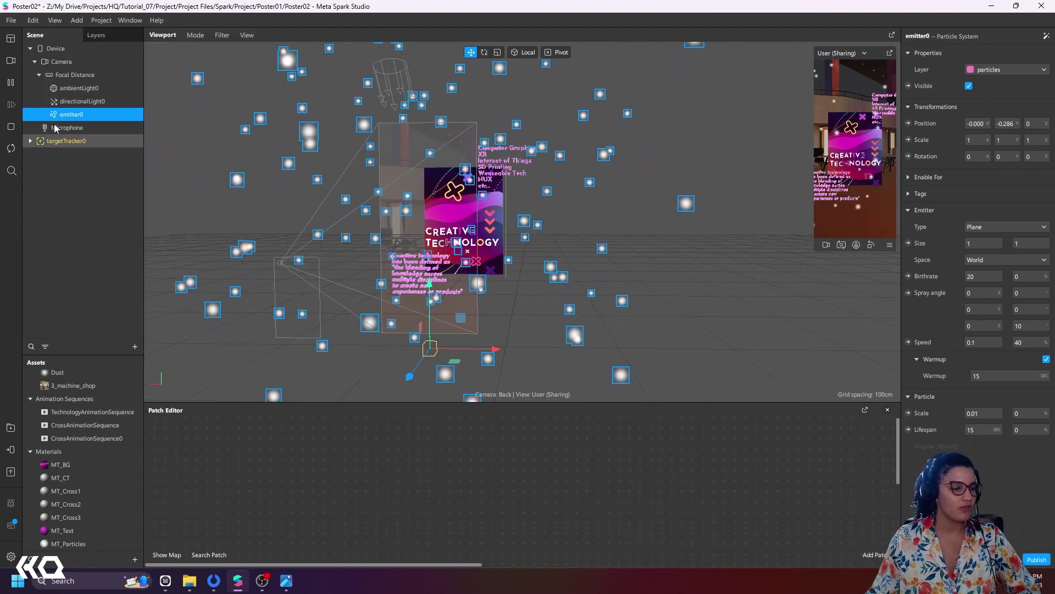
click(61, 141)
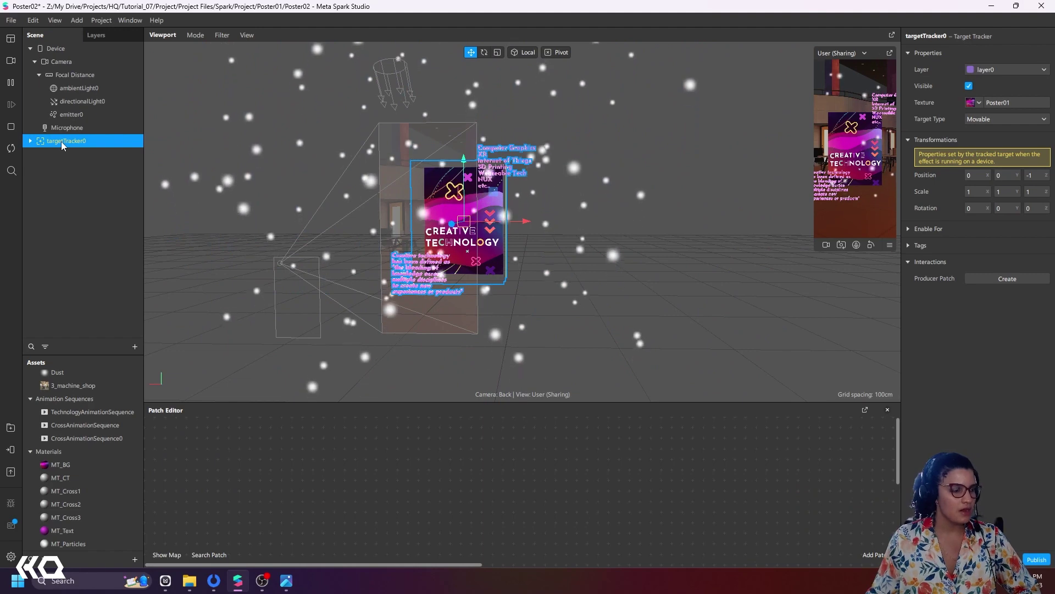
drag(61, 141, 337, 456)
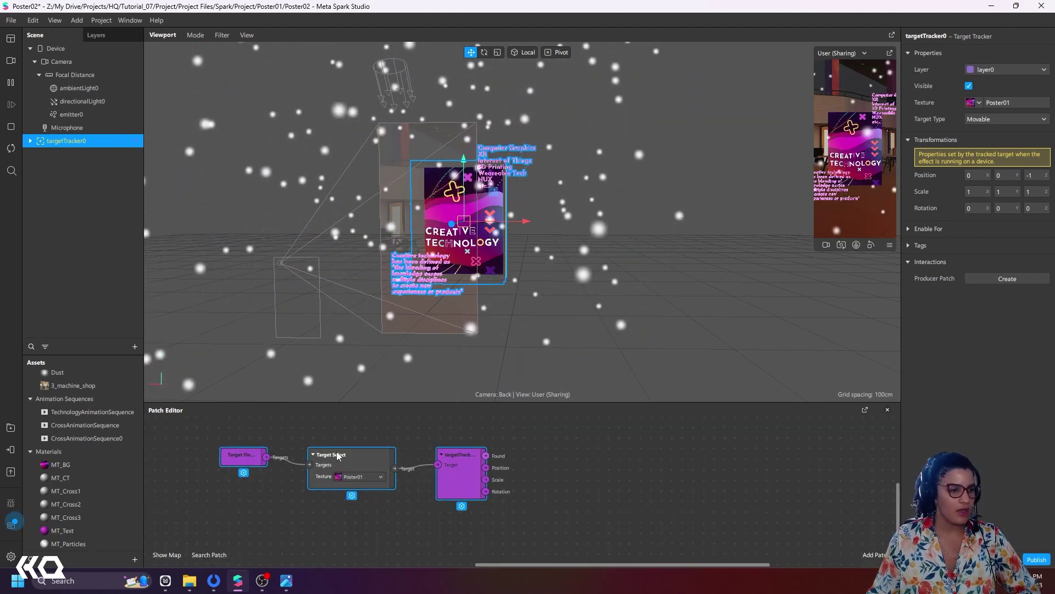
click(625, 498)
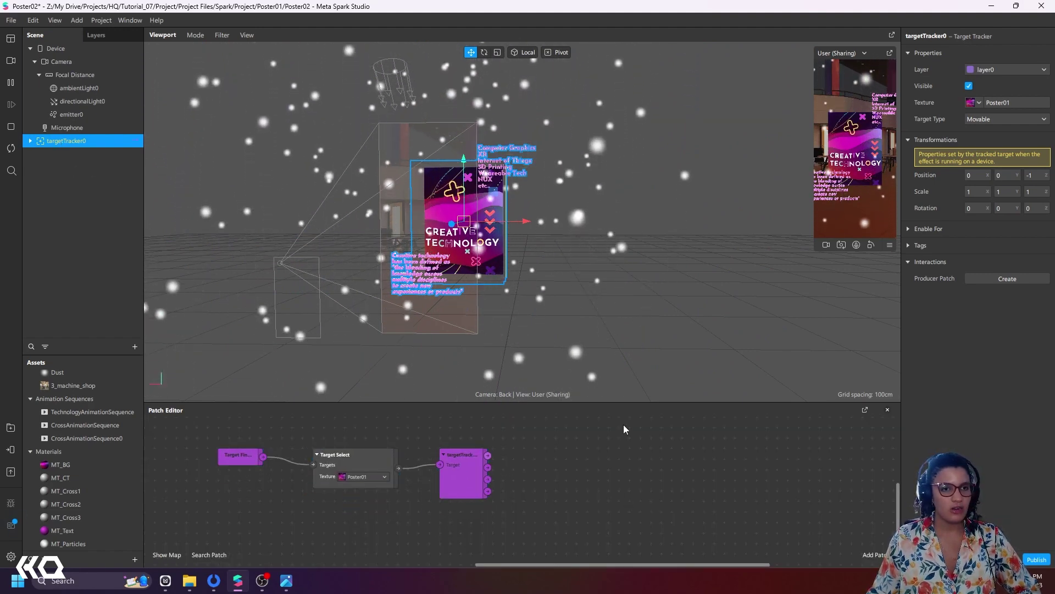
click(379, 477)
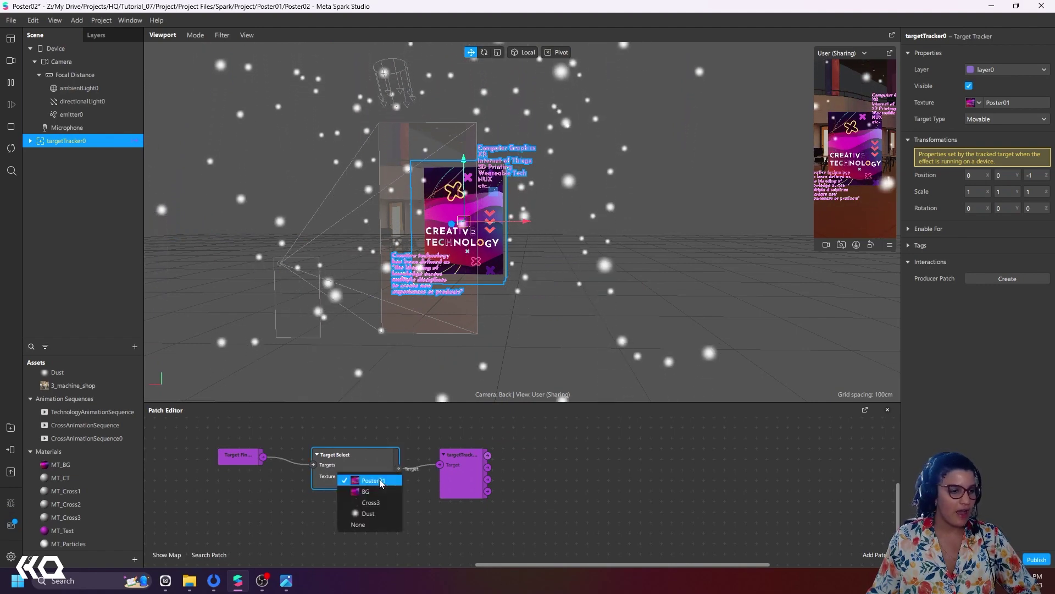
click(310, 496)
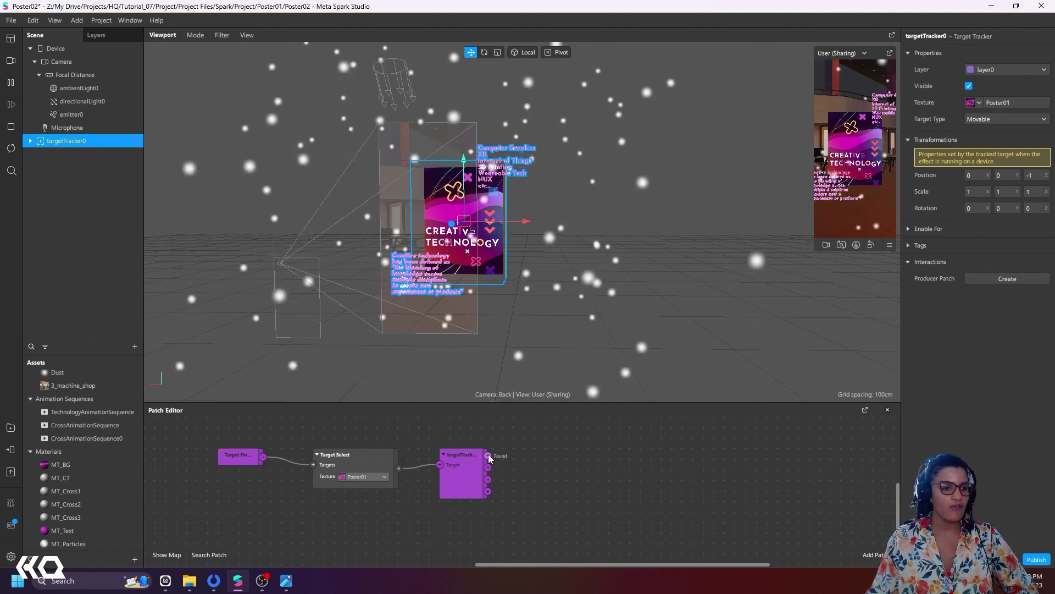
- Add a Switch patch driven by the Found output of the targetTracker0 patch
mouse_move(488, 489)
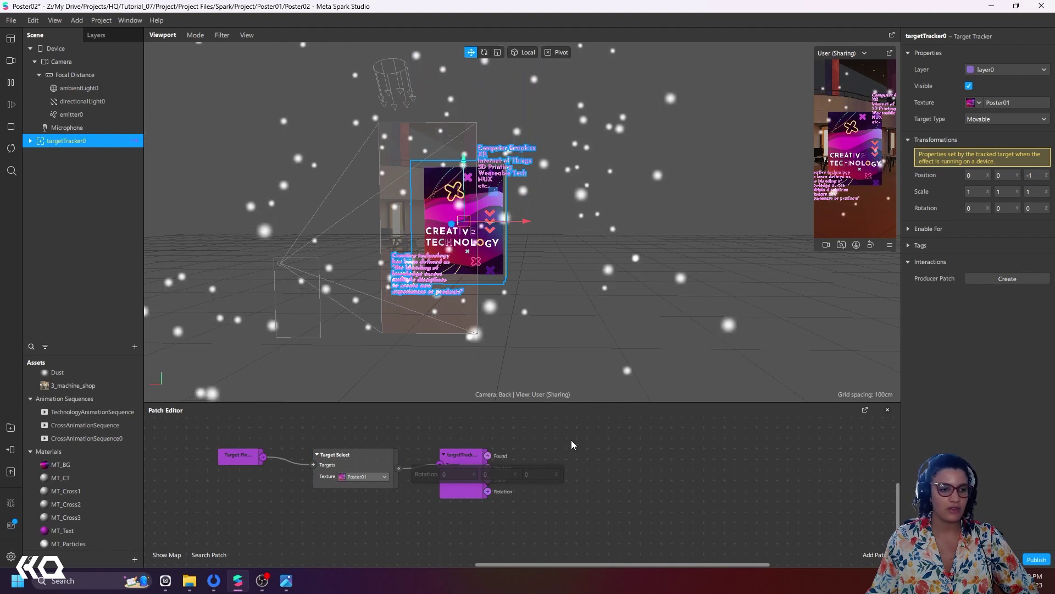
drag(502, 463, 374, 478)
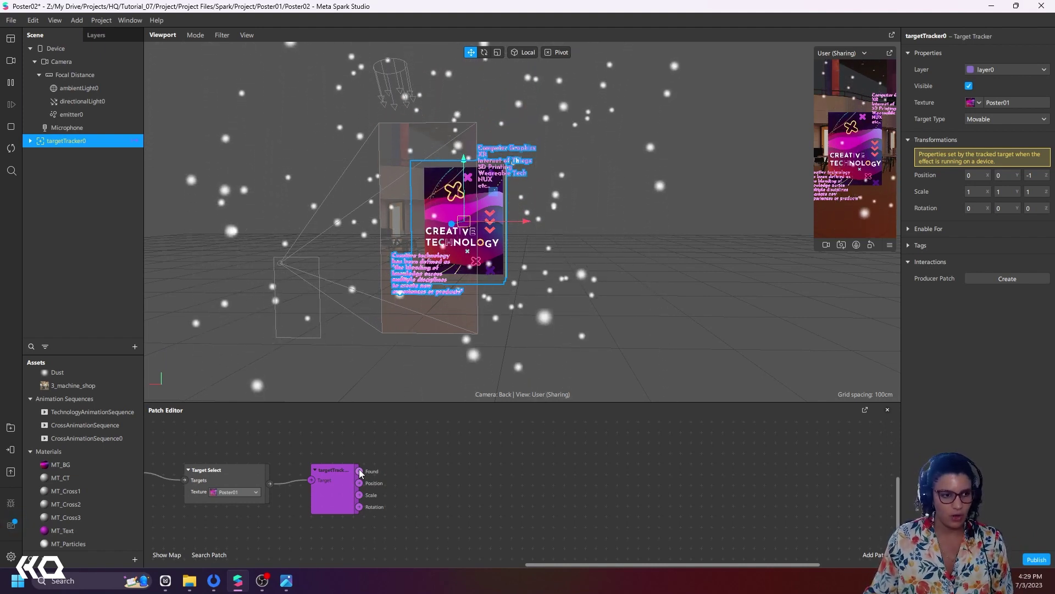
right_click(360, 473)
key(Escape)
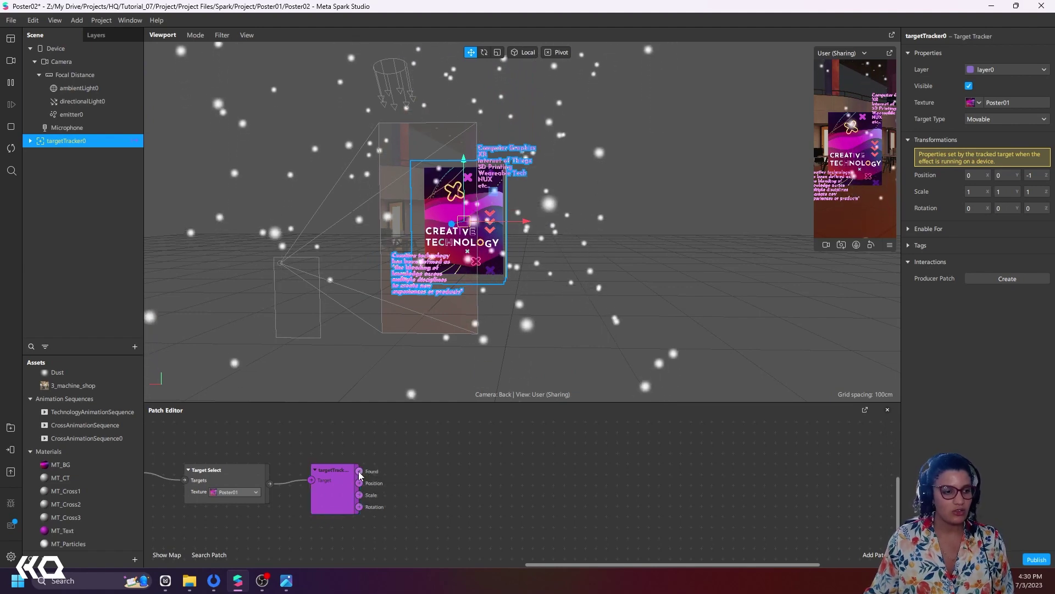
right_click(386, 468)
text(sw)
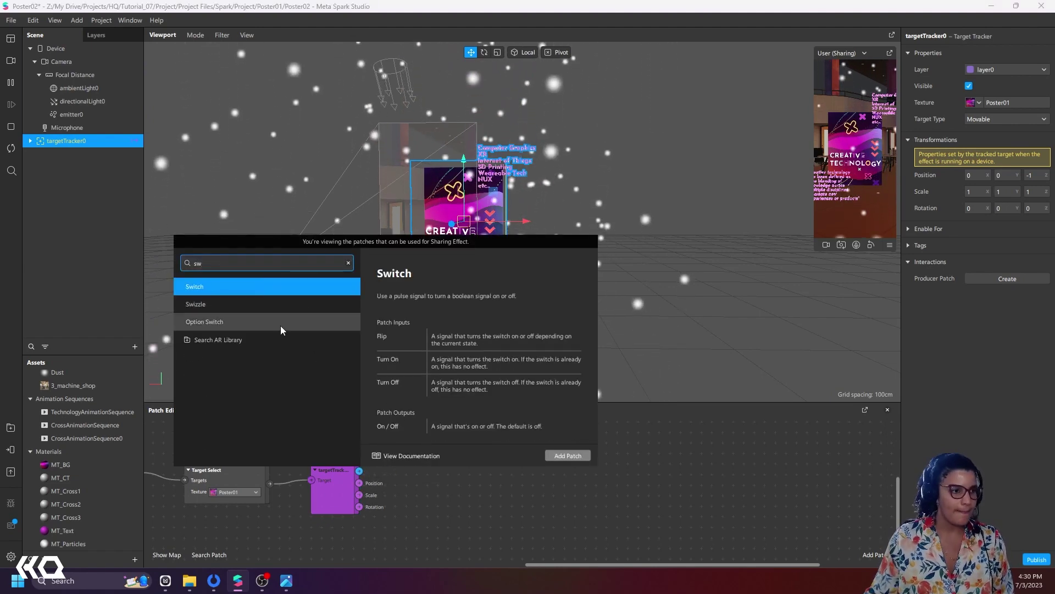
click(567, 455)
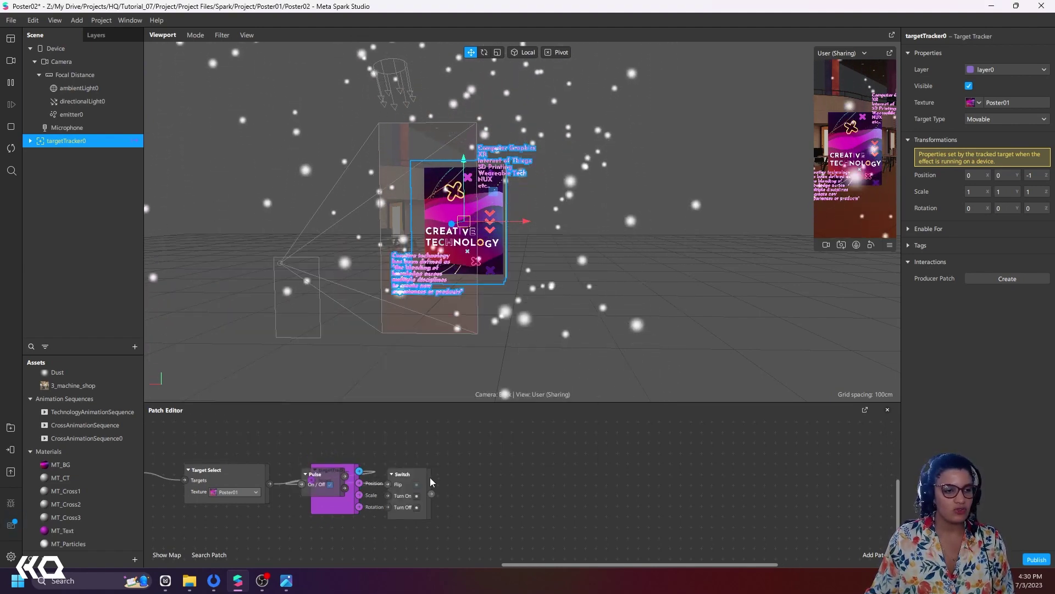
- Reroute the Pulse patch's Turned On output to the Switch's Turn On input and space out the two patches after the tracker
drag(502, 464, 572, 456)
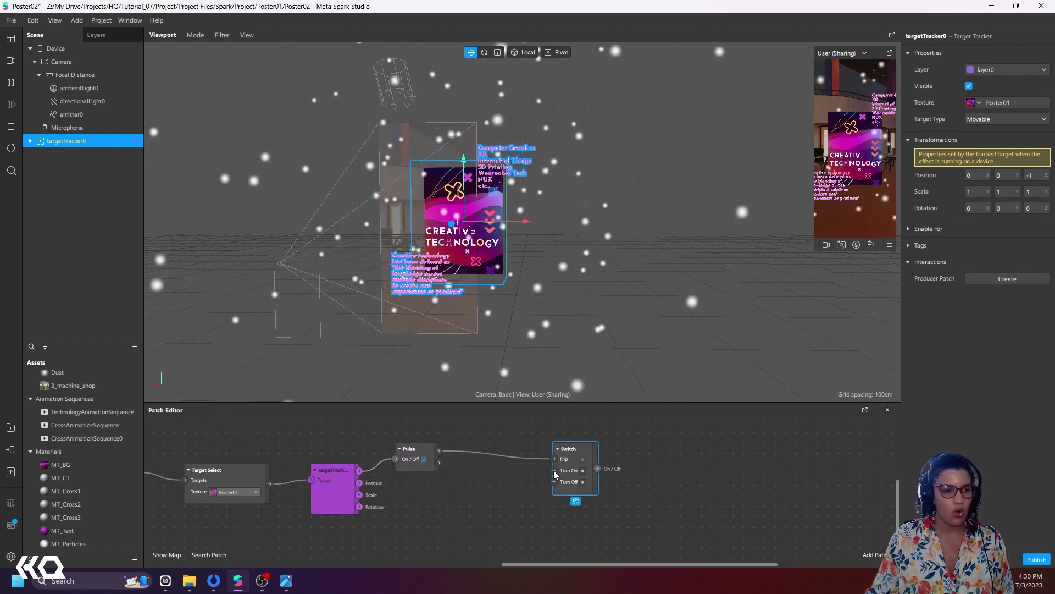
drag(440, 462, 538, 462)
key(Escape)
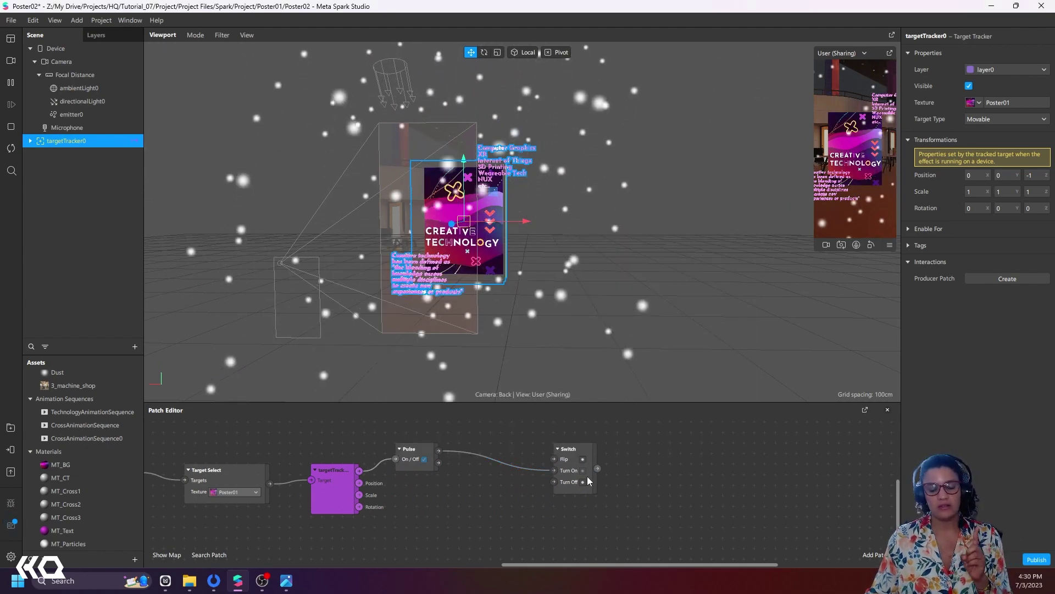
drag(563, 449, 508, 439)
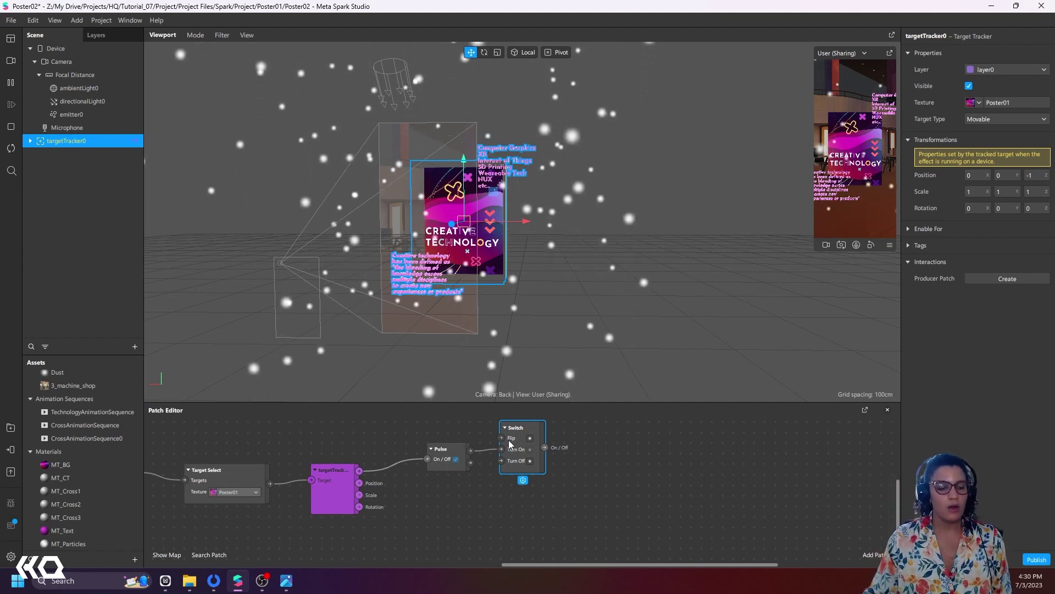
- Add an Animation patch driven by the Switch's On / Off output and arrange it with its linking Pulse patch beside the Switch
click(544, 447)
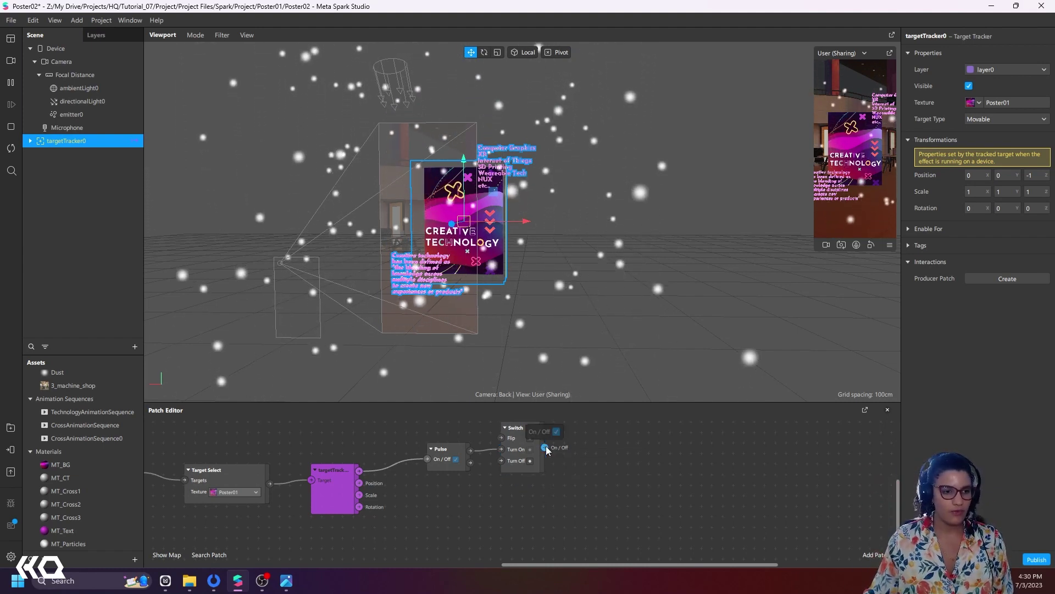
drag(580, 441, 580, 441)
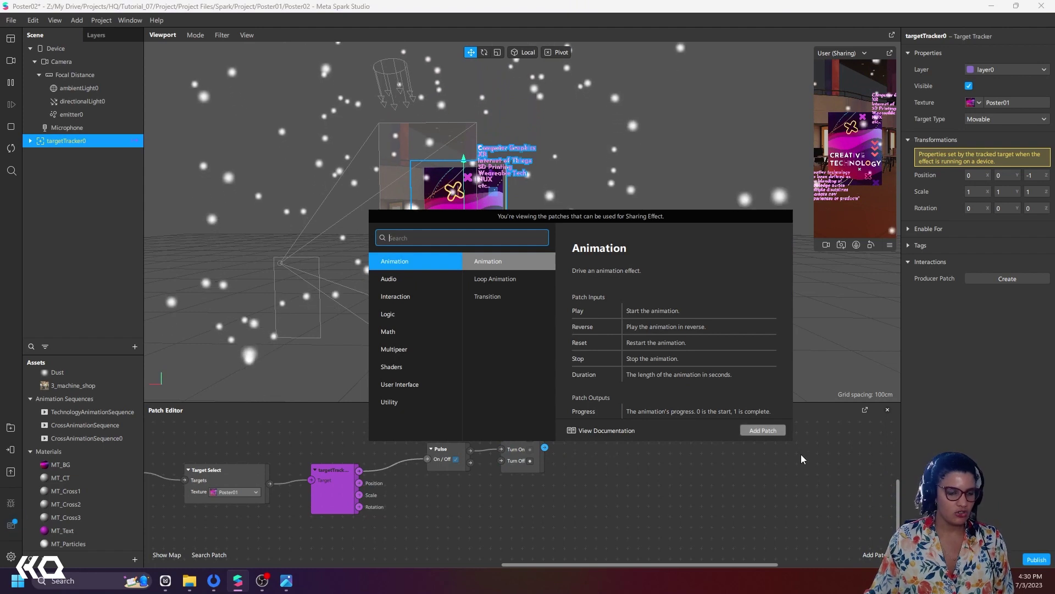
click(763, 430)
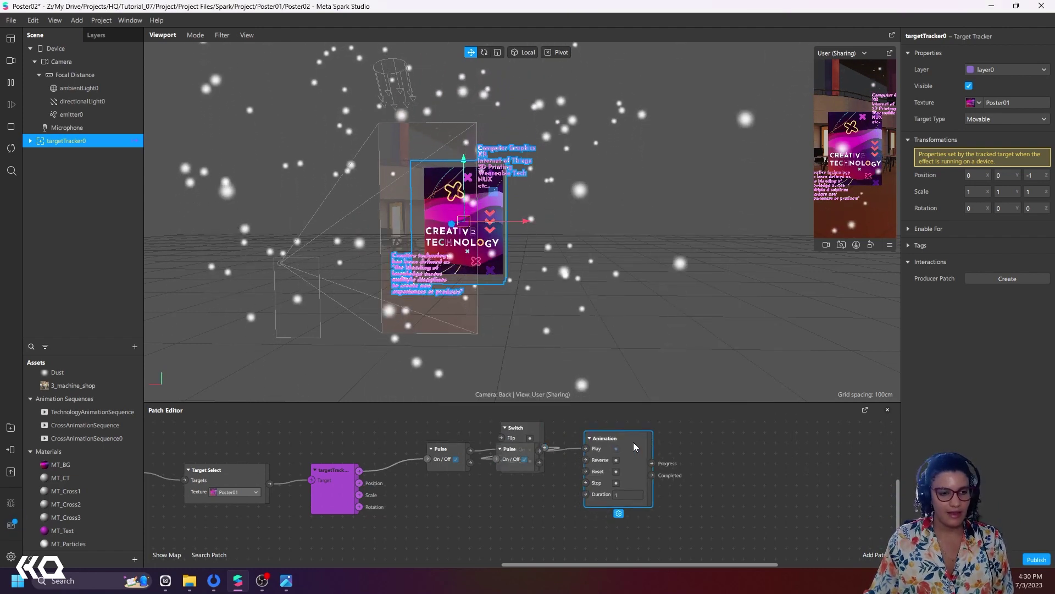
drag(633, 442, 662, 443)
drag(531, 456, 578, 446)
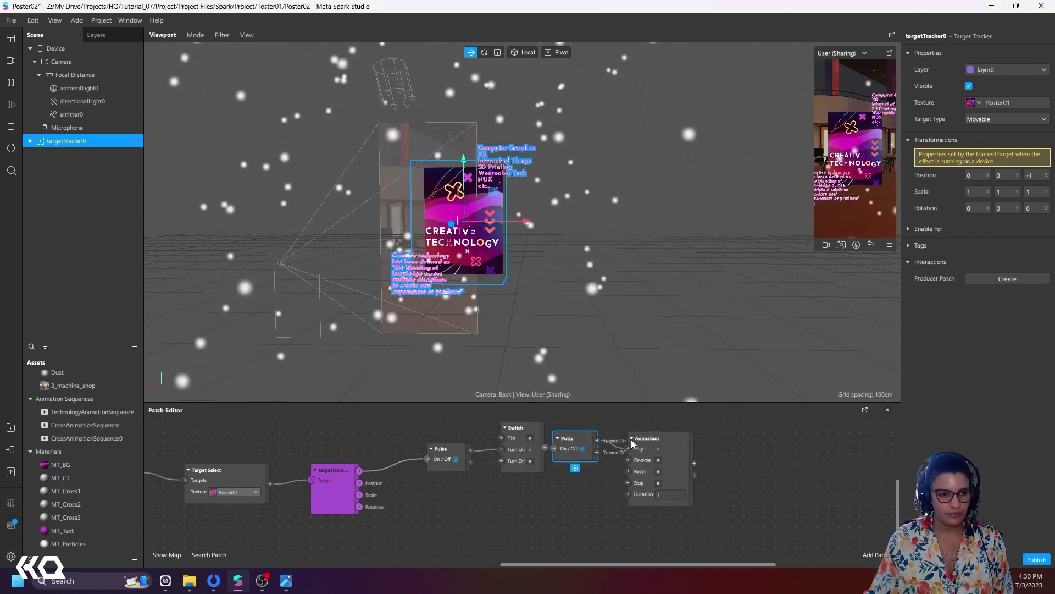
- Add a Transition patch fed by the Animation's Progress output, set its data type to Color, and place it closer to the Animation patch
drag(694, 463, 727, 453)
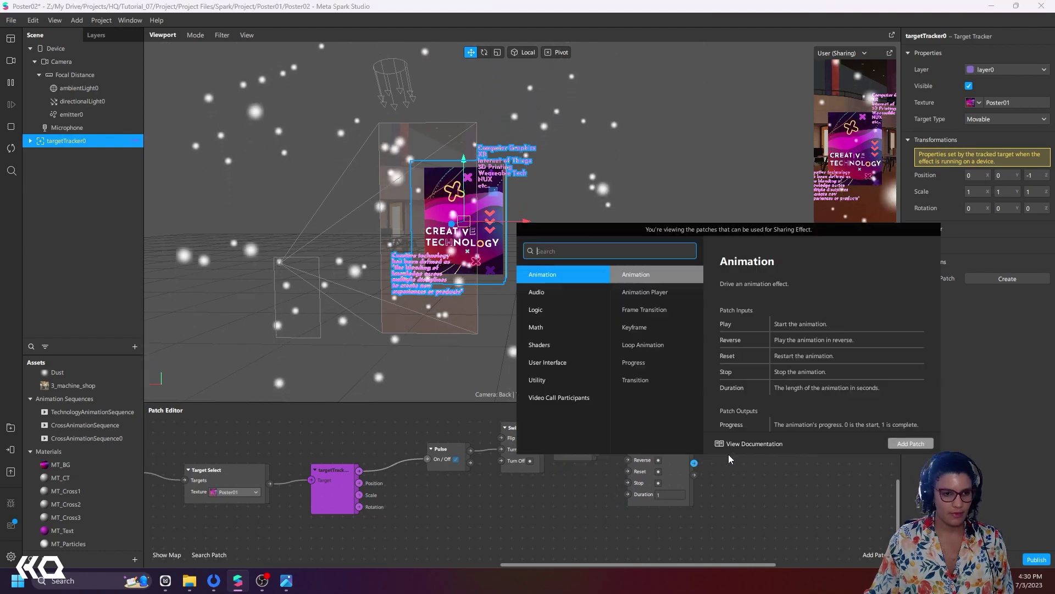
text(tra)
click(568, 294)
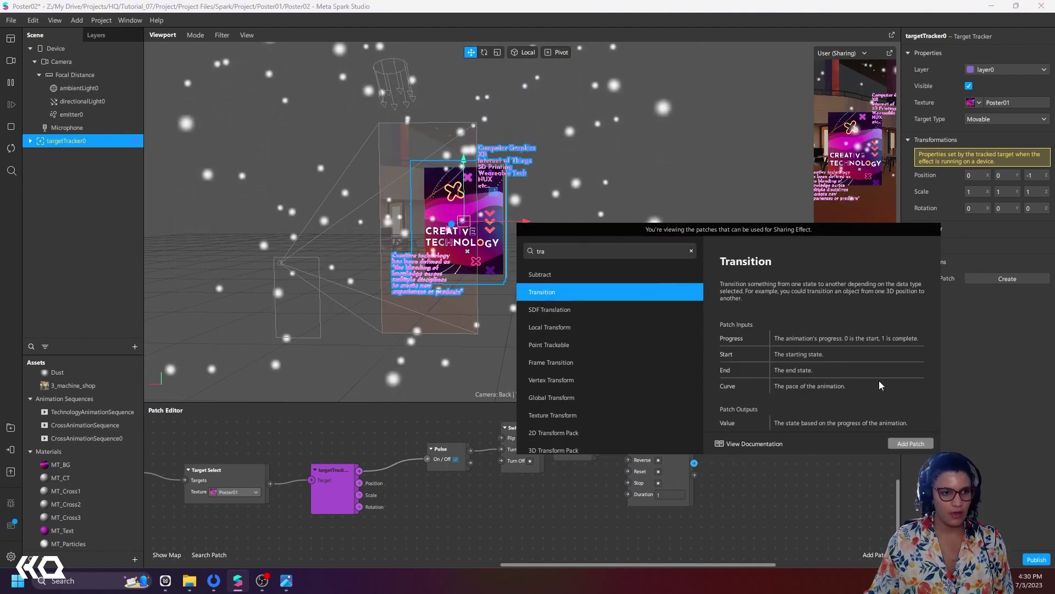
click(899, 438)
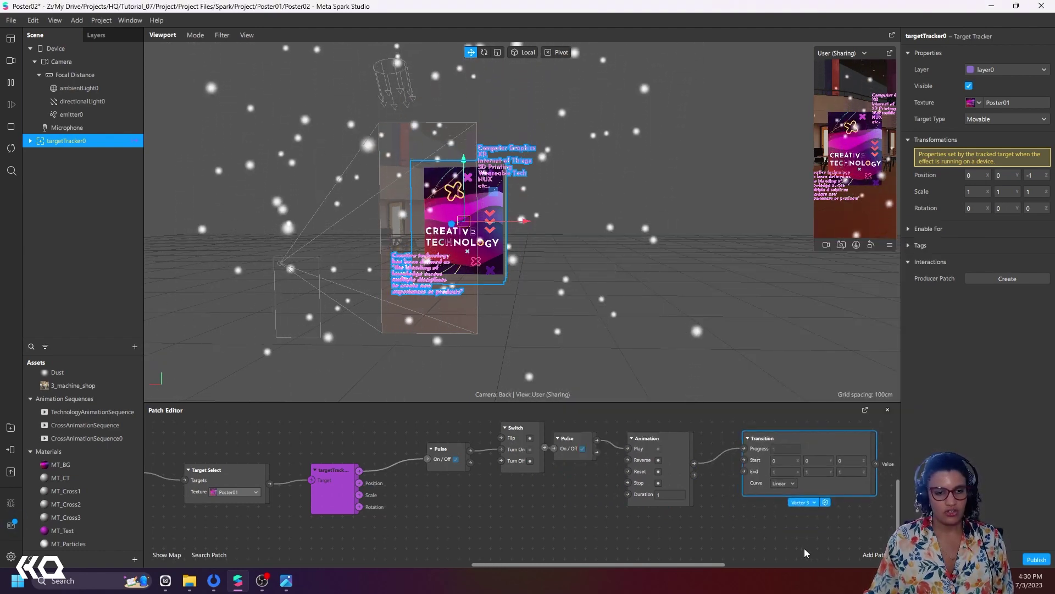
drag(764, 552, 550, 552)
click(591, 503)
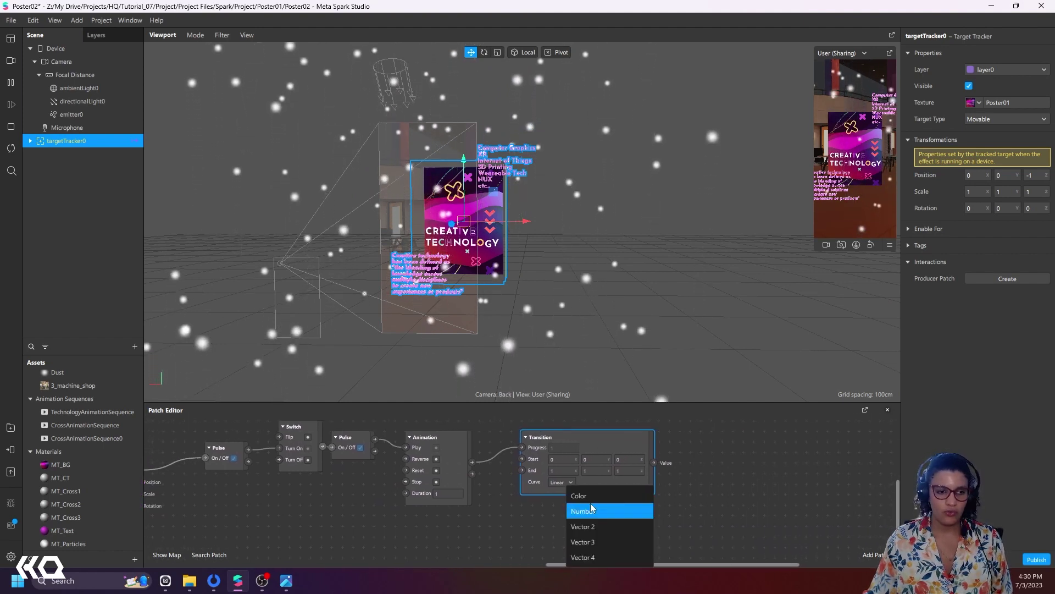
click(592, 496)
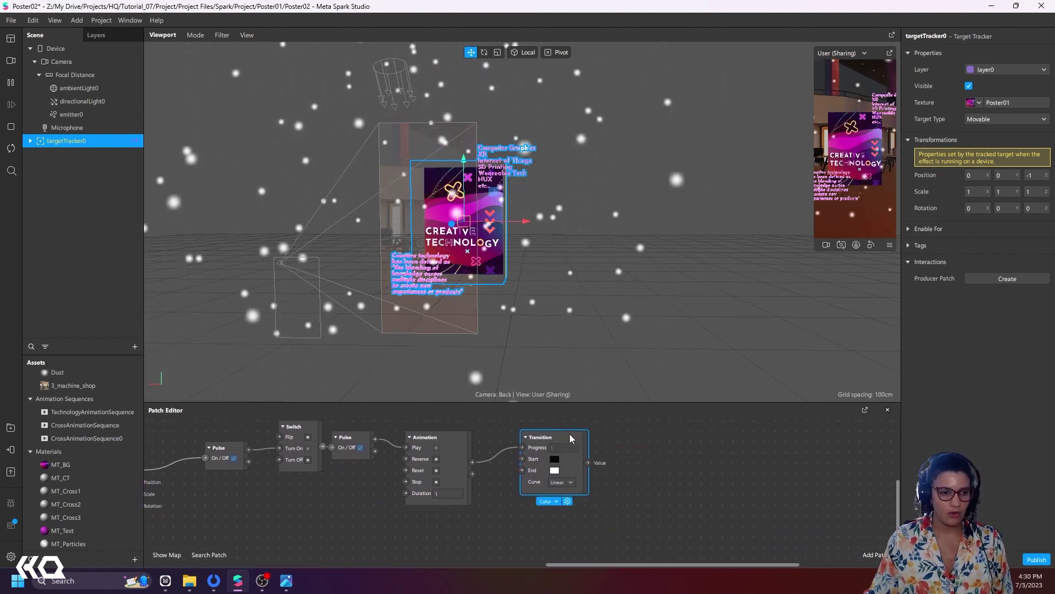
drag(551, 447, 548, 449)
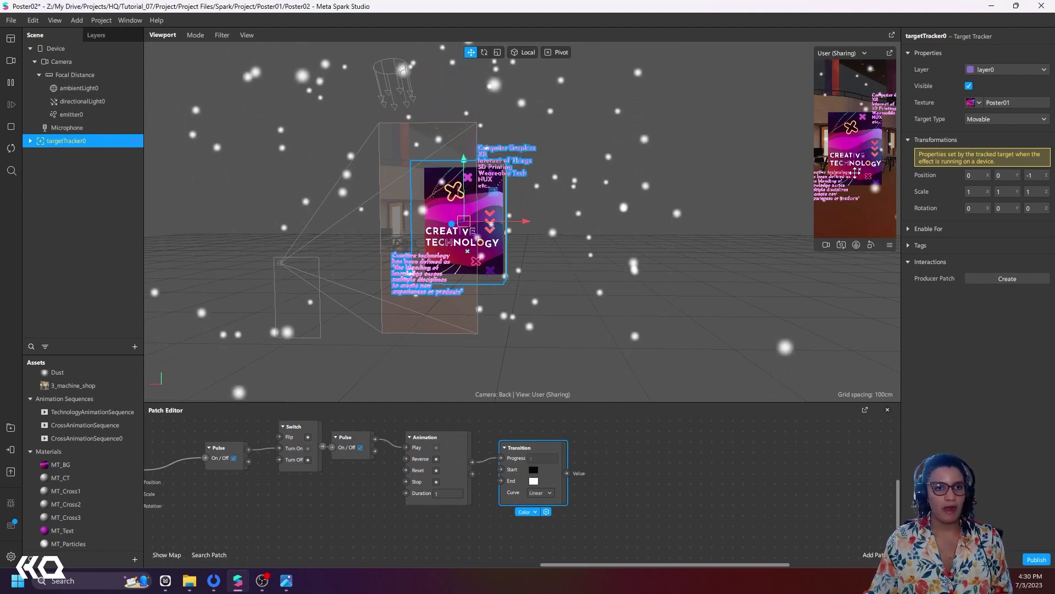
- Try switching emitter0's Visible property off and back on
click(67, 114)
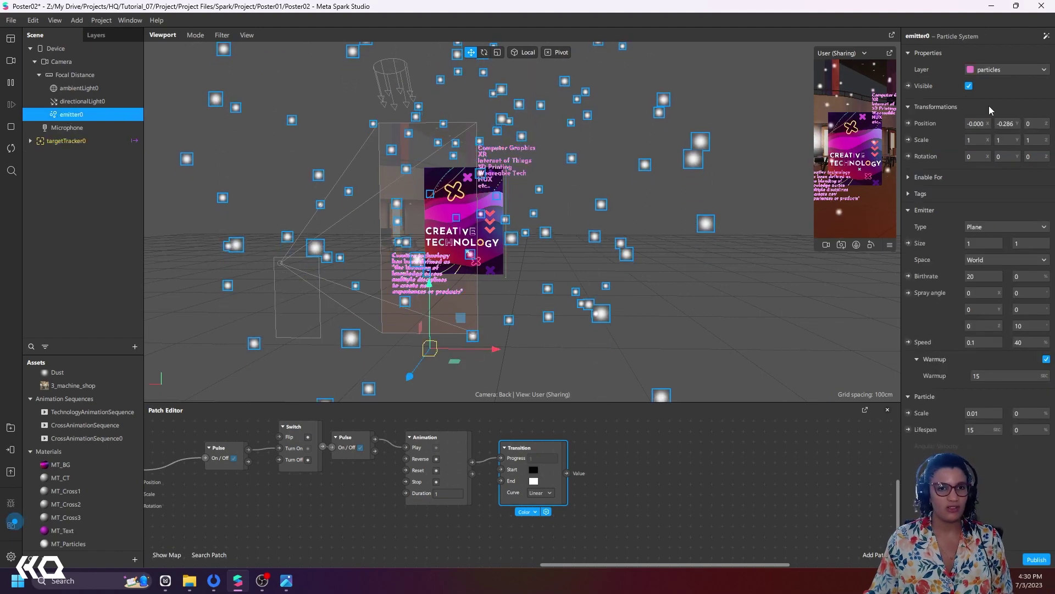
click(969, 87)
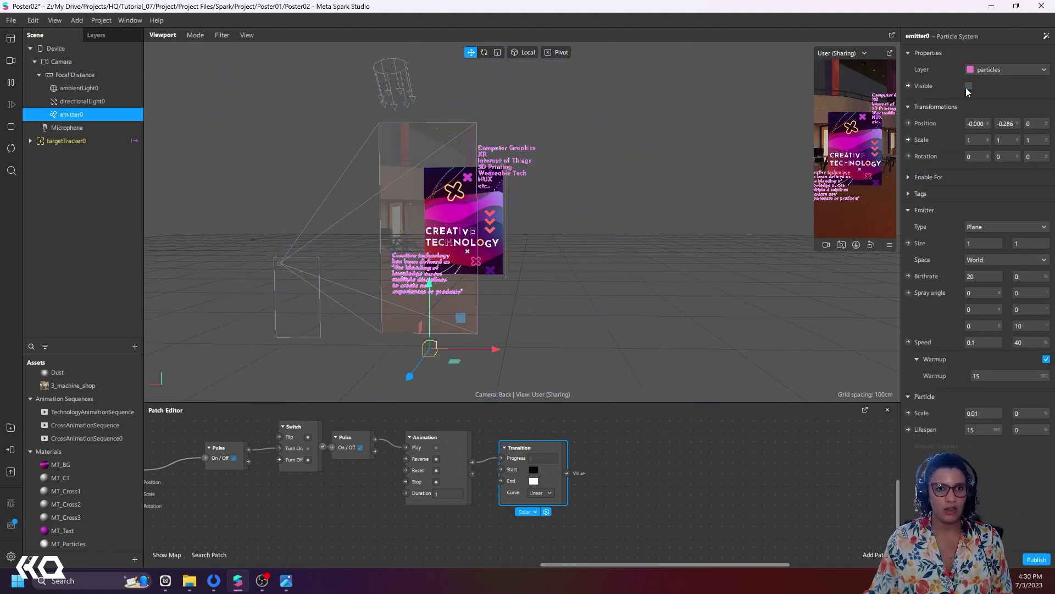
click(968, 86)
click(969, 87)
click(969, 86)
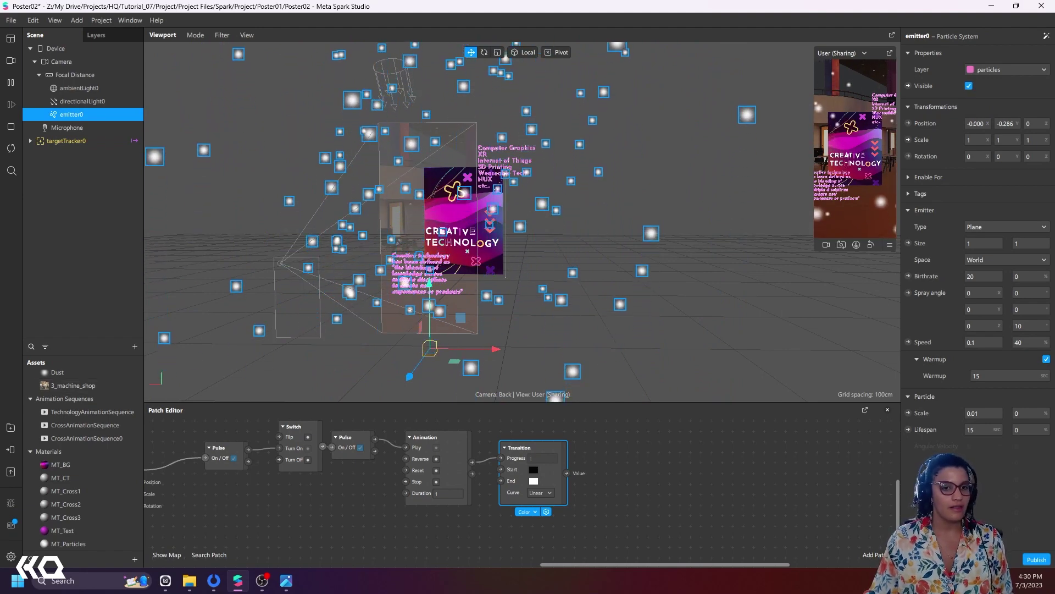
- Try a Birthrate of 0 on emitter0 and restore it to 20
scroll(1006, 473, down, 1)
scroll(1004, 467, up, 1)
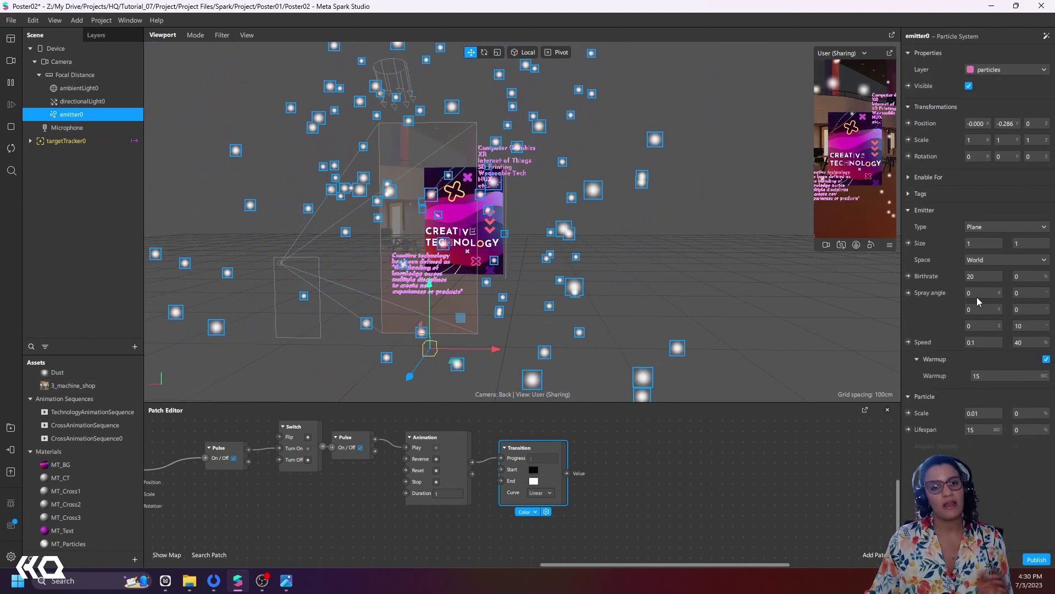
click(987, 276)
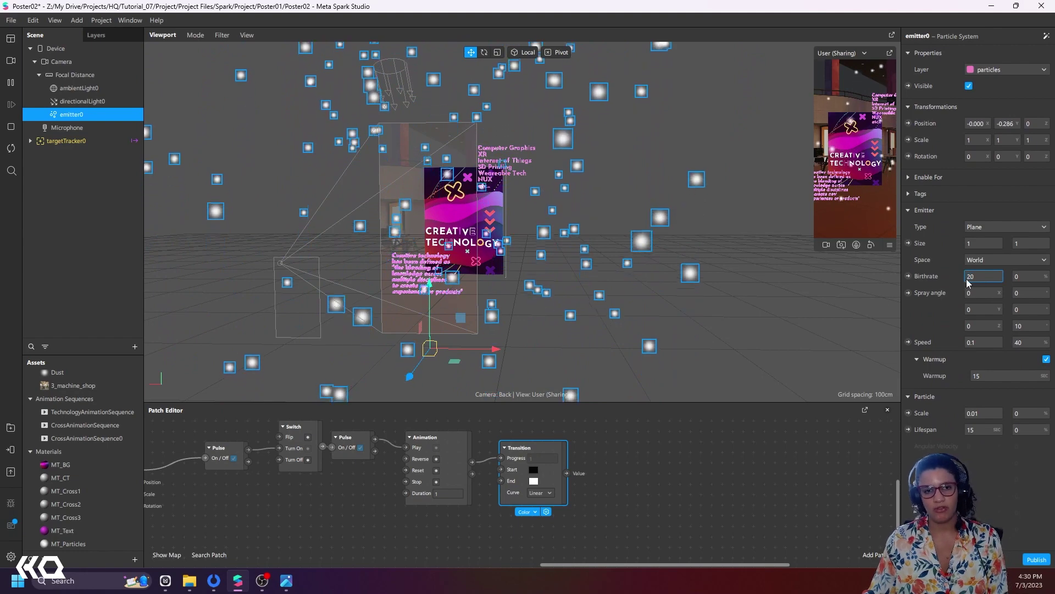
text(0)
key(Return)
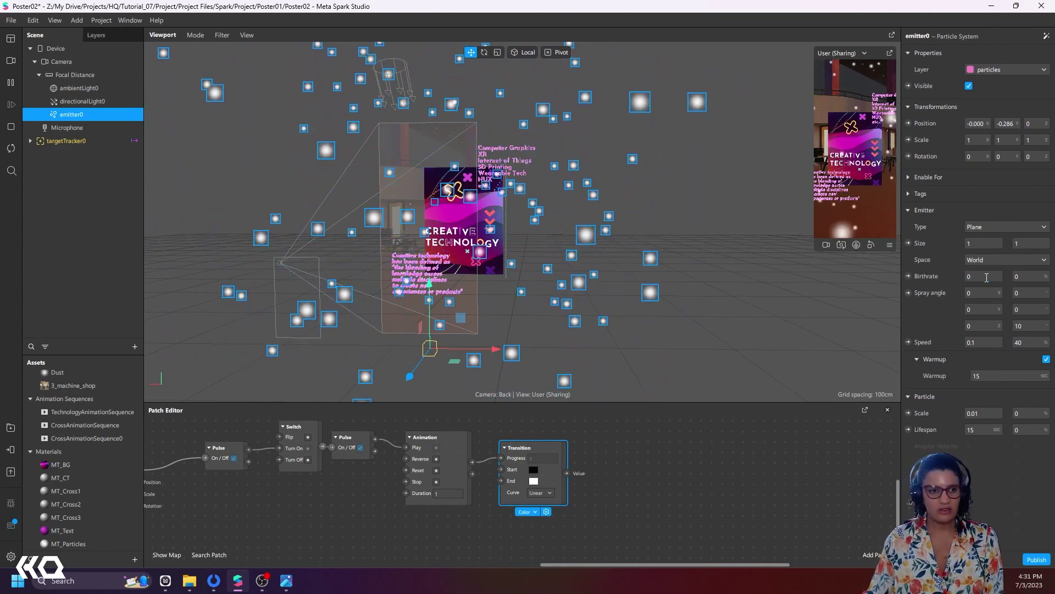
click(971, 277)
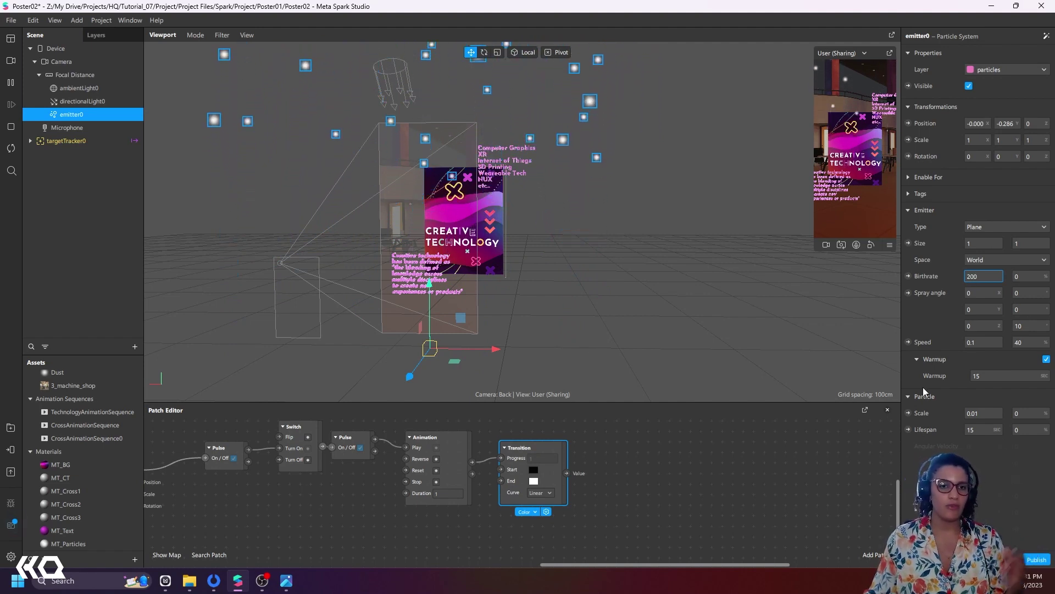
key(BackSpace)
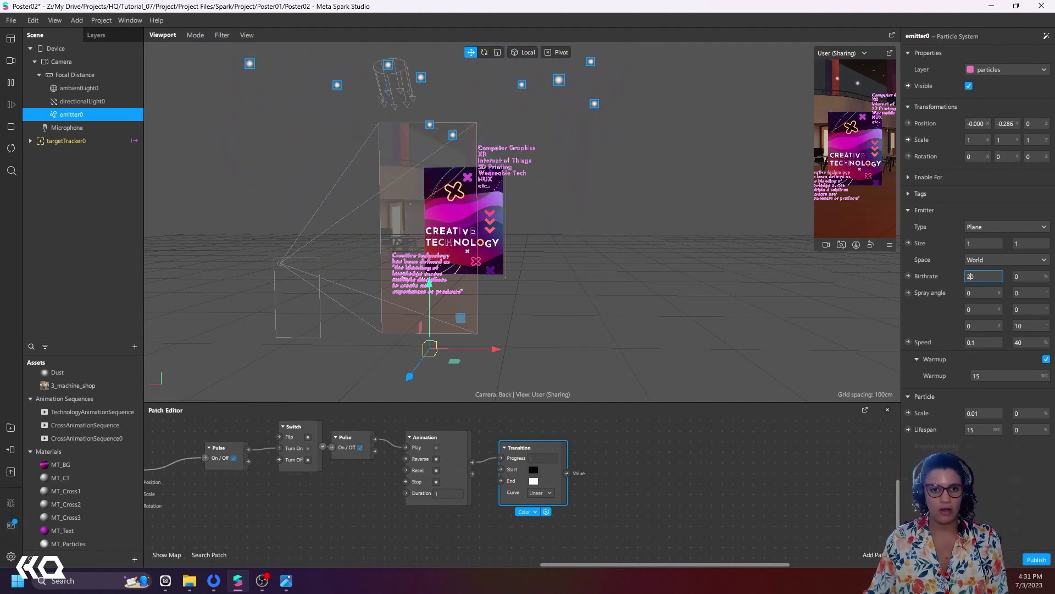
- Create a patch for the MT_Particles material's diffuse texture and place it beyond the Transition patch
double_click(64, 529)
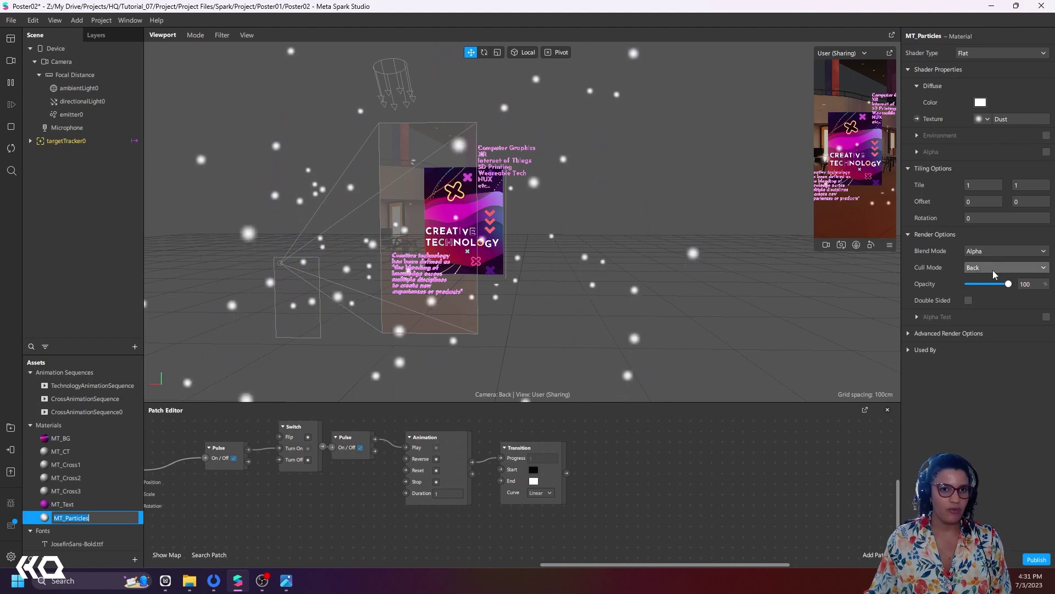
click(917, 119)
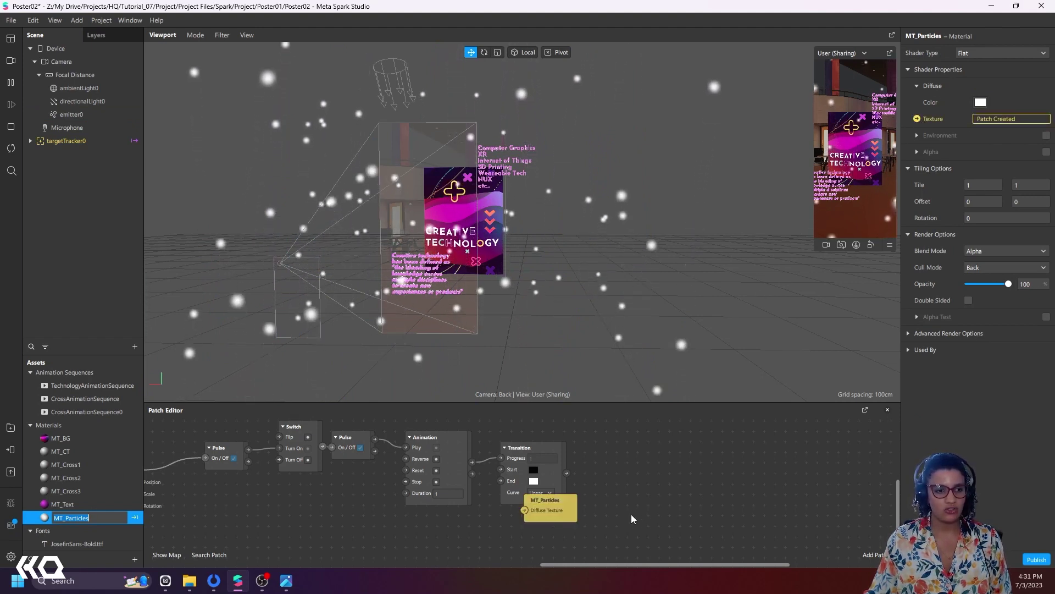
drag(579, 504, 723, 465)
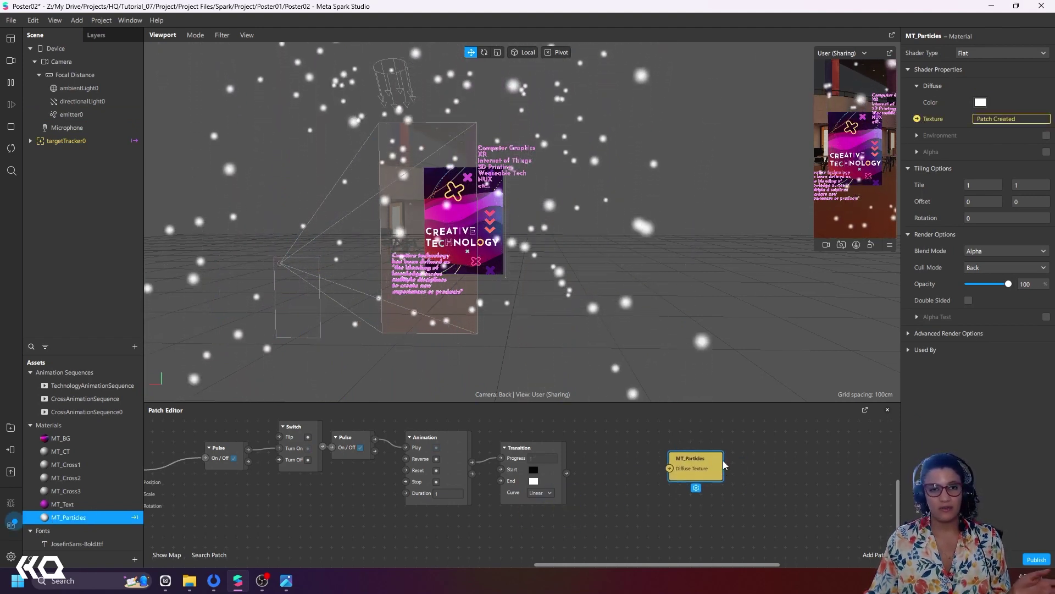
- Add the Dust texture to the patch graph below the Transition patch
drag(63, 517, 526, 533)
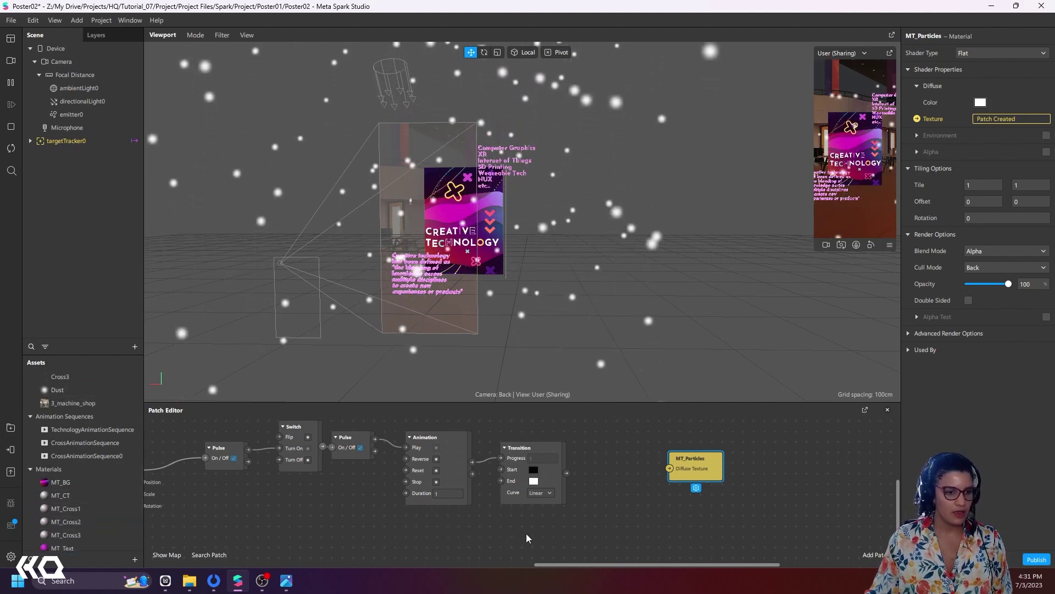
click(53, 391)
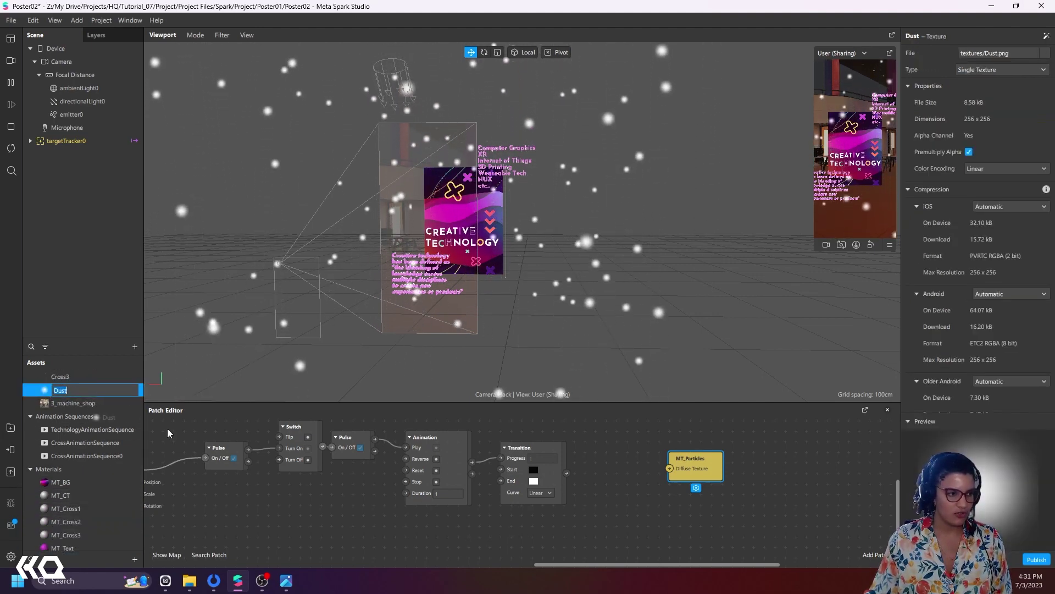
drag(167, 433, 544, 522)
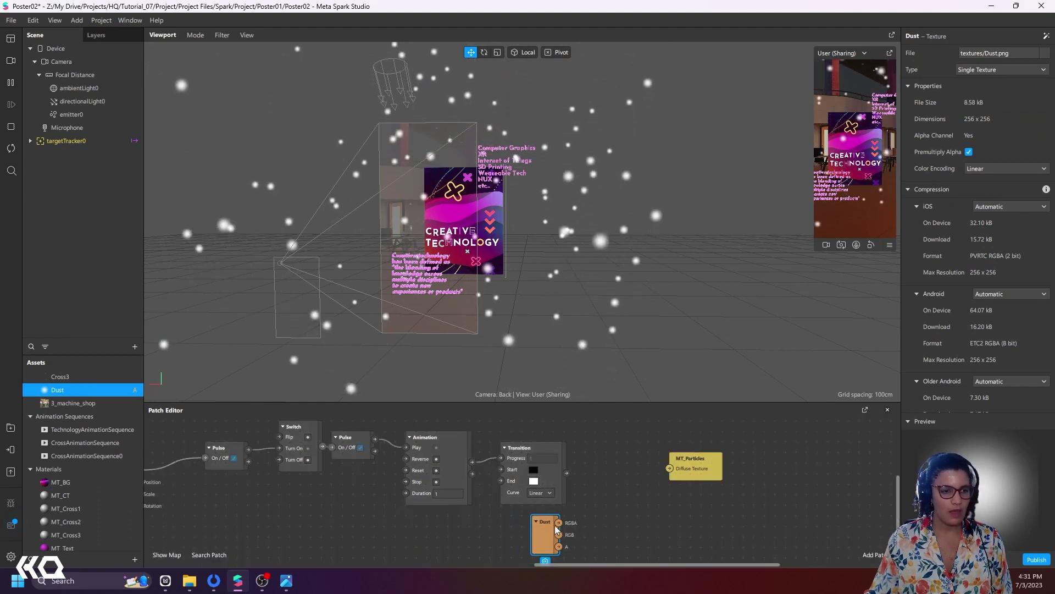
- Add a Multiply patch and feed the Transition output into its first value and the Dust texture's RGBA into its second
right_click(569, 473)
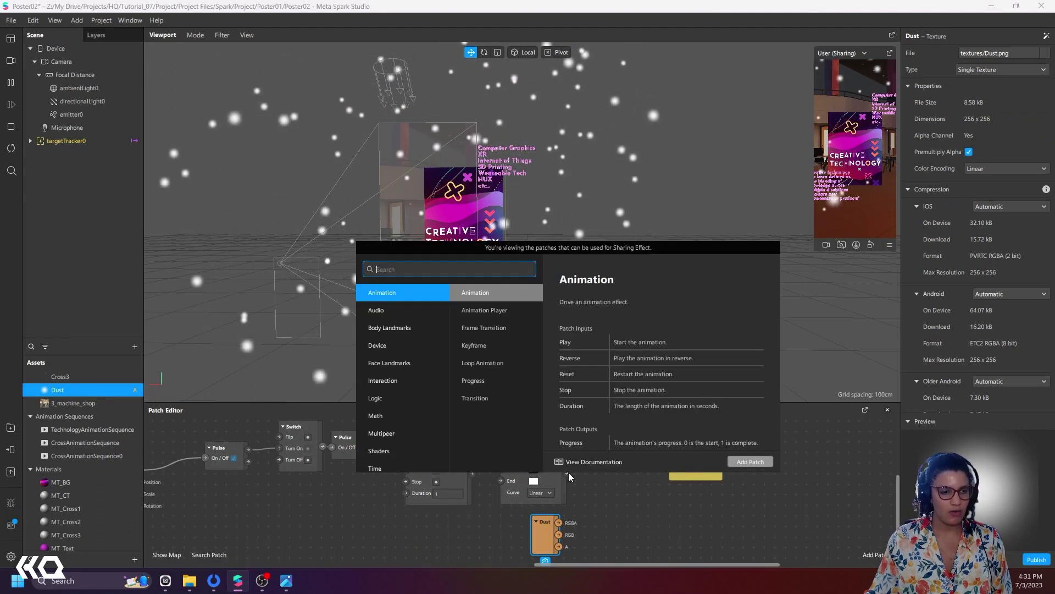
text(m)
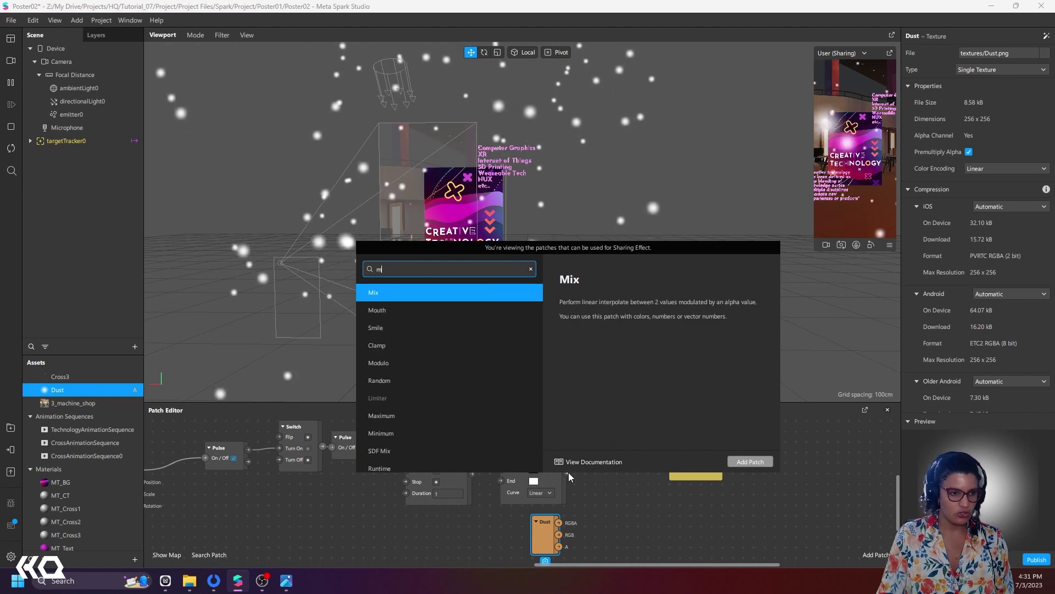
text(u)
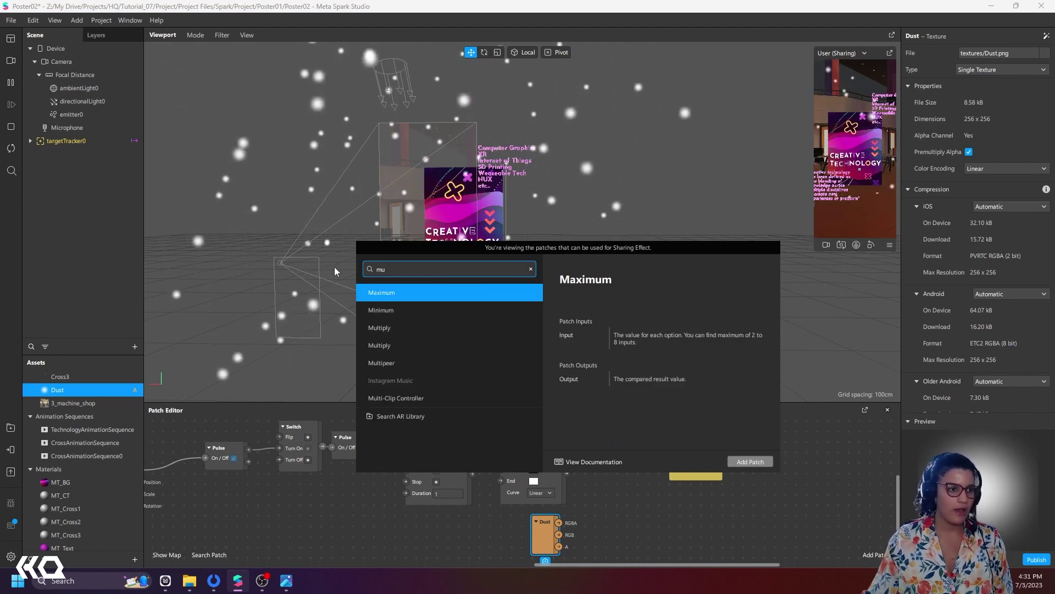
click(387, 328)
click(750, 461)
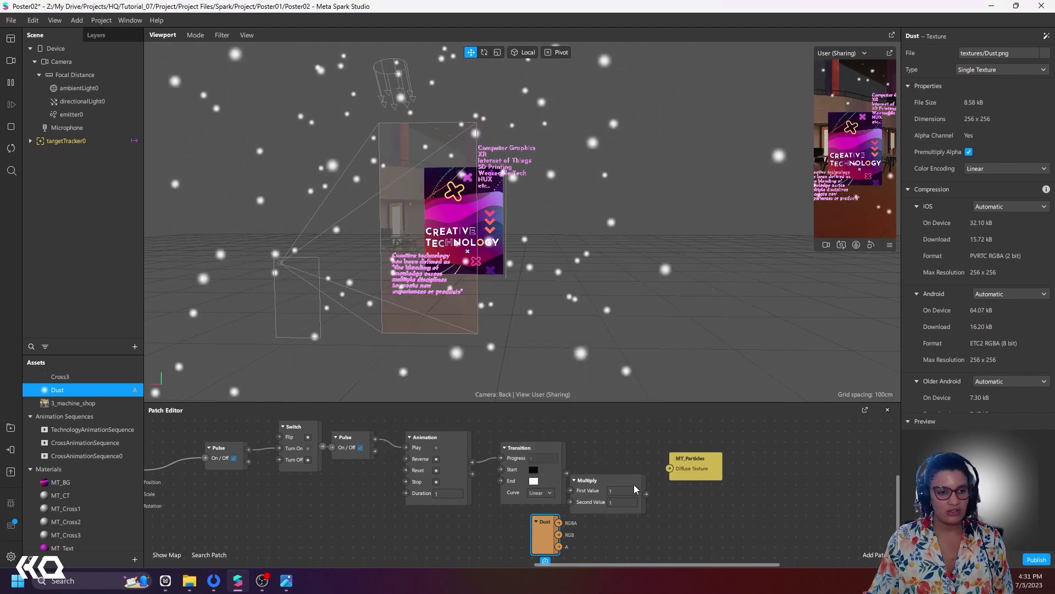
drag(566, 472, 617, 478)
drag(559, 522, 598, 482)
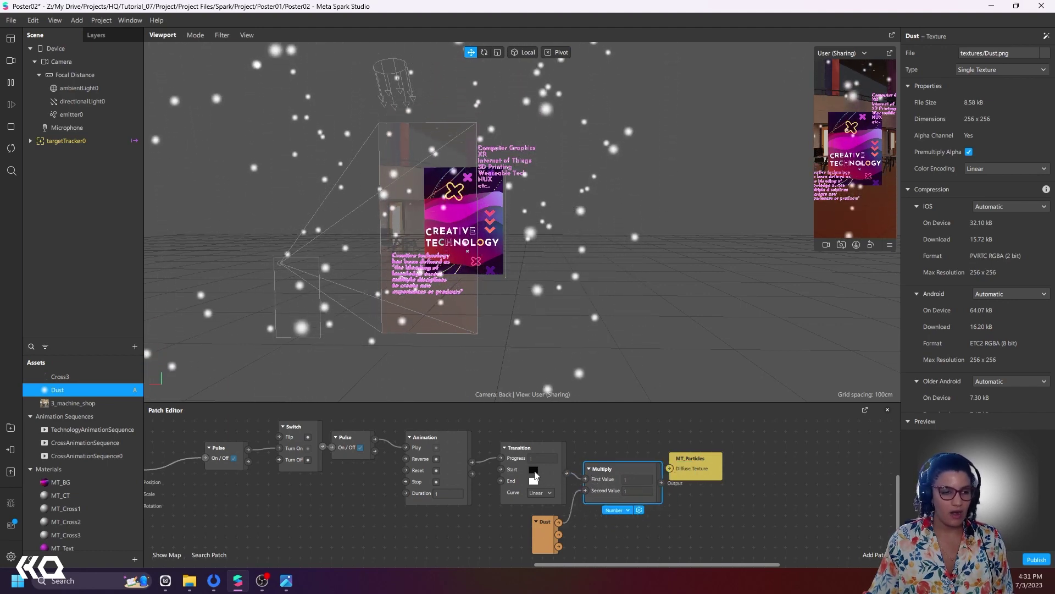
- Set the Transition start colour's alpha to 0 and connect the Multiply output to the MT_Particles diffuse texture
click(533, 471)
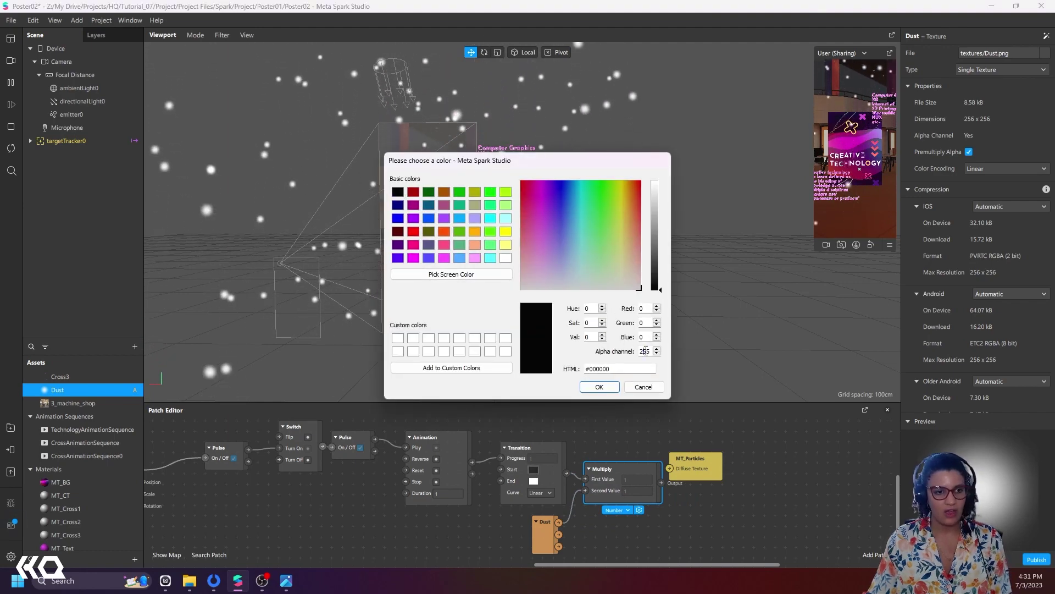
click(644, 386)
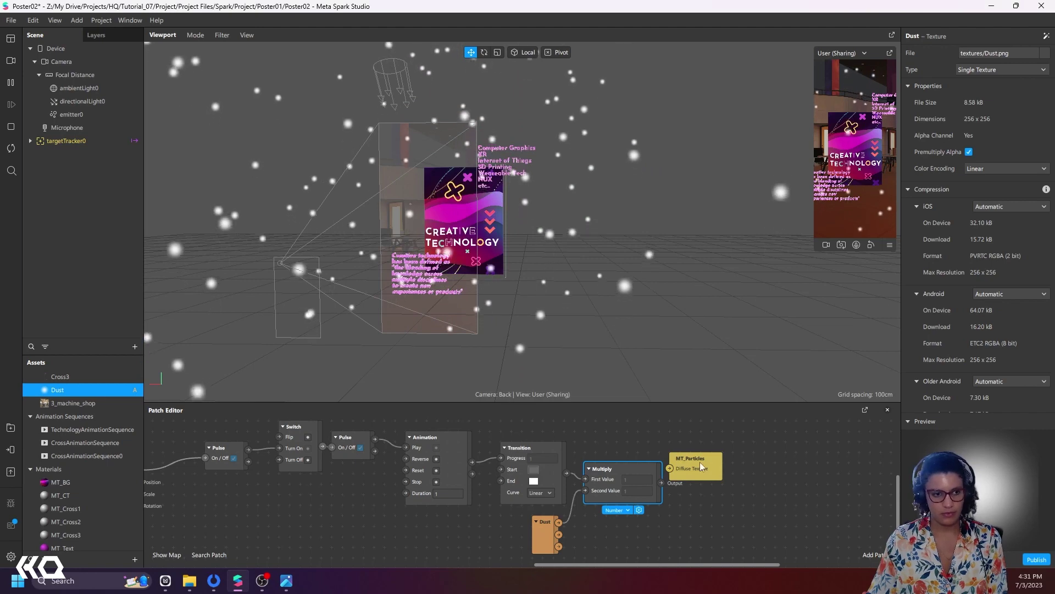
drag(700, 462, 754, 462)
click(535, 471)
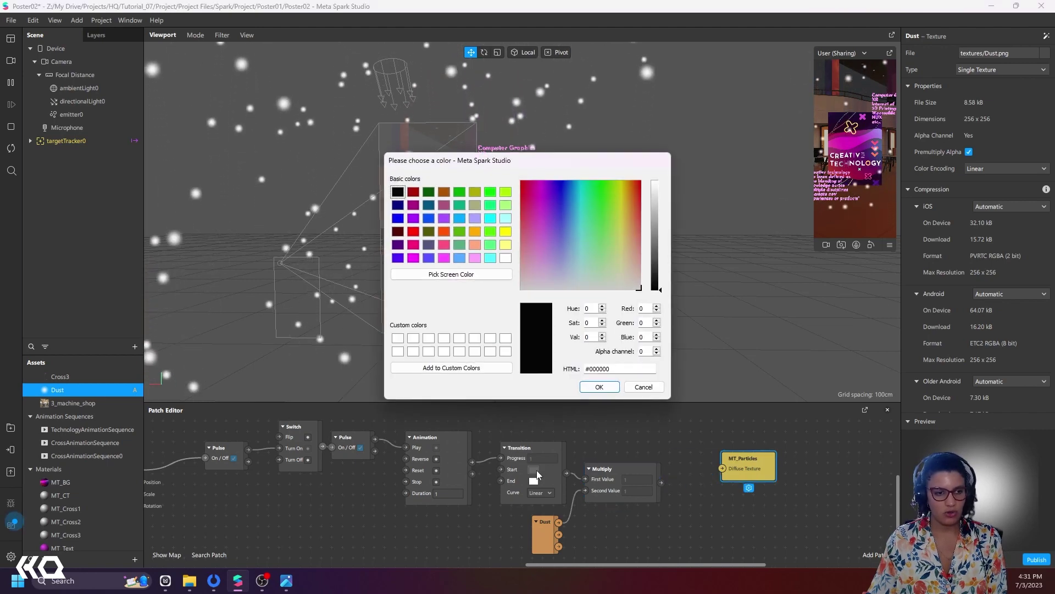
click(592, 387)
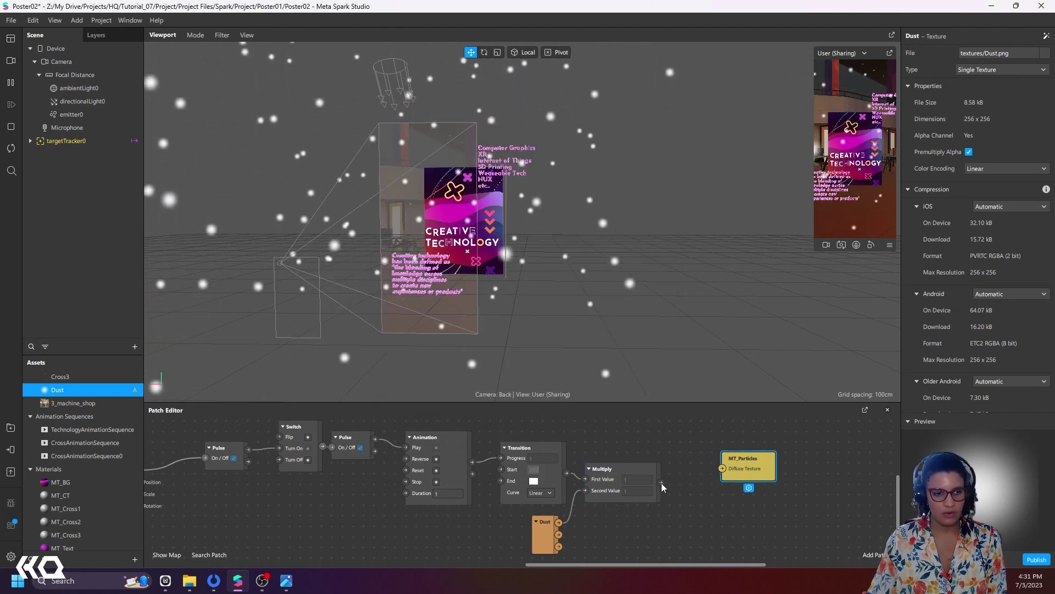
drag(716, 461, 721, 469)
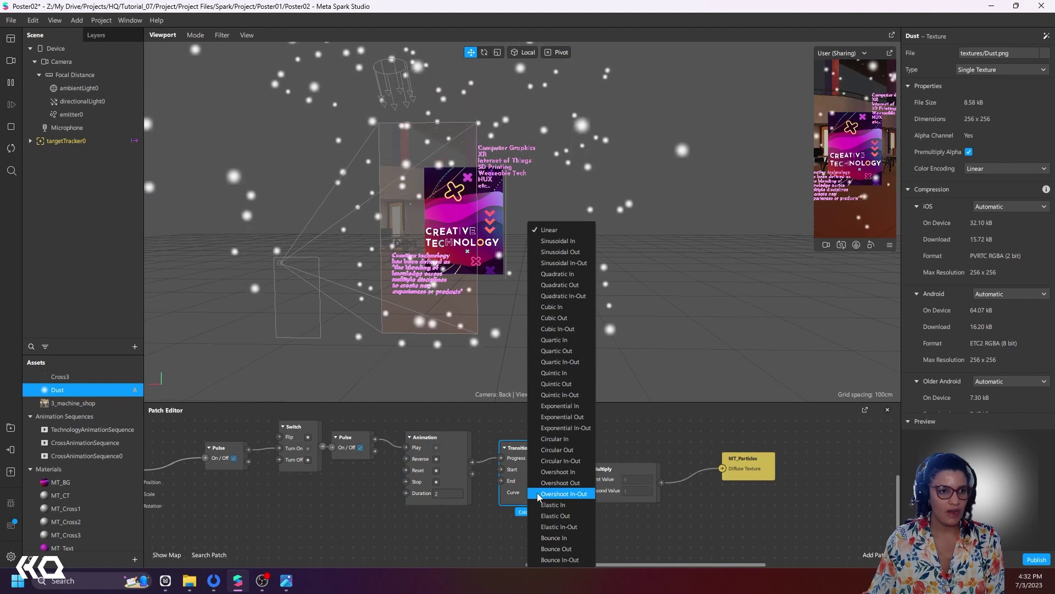
- Set the Animation duration to 2 and the Transition curve to Sinusoidal In-Out, and restart the effect
click(587, 264)
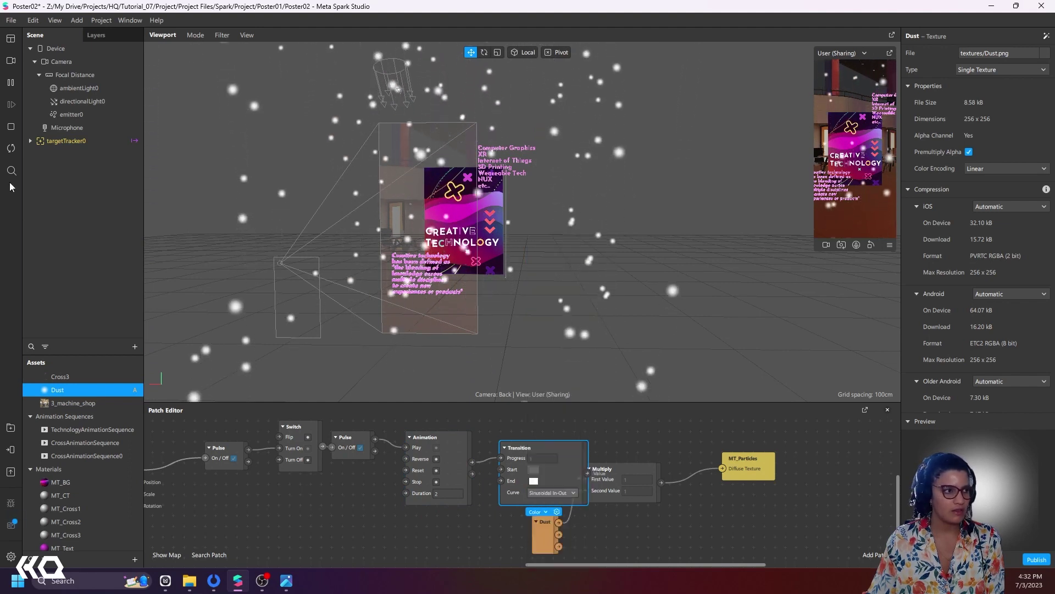
click(11, 148)
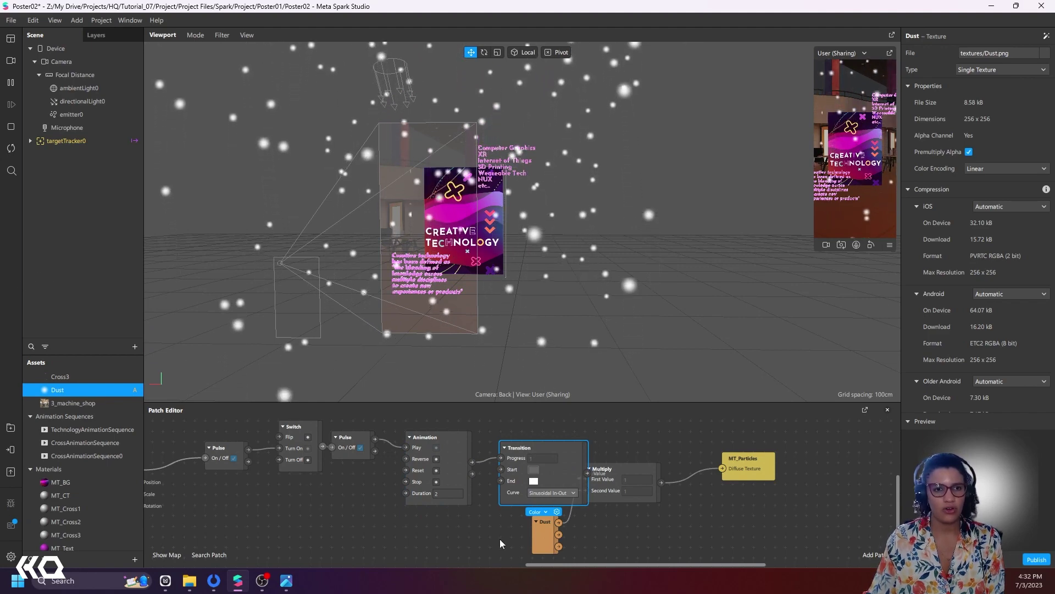
- Spread out the MT_Particles, Multiply, Transition and Dust patches so their connections are easy to read
drag(629, 533, 418, 513)
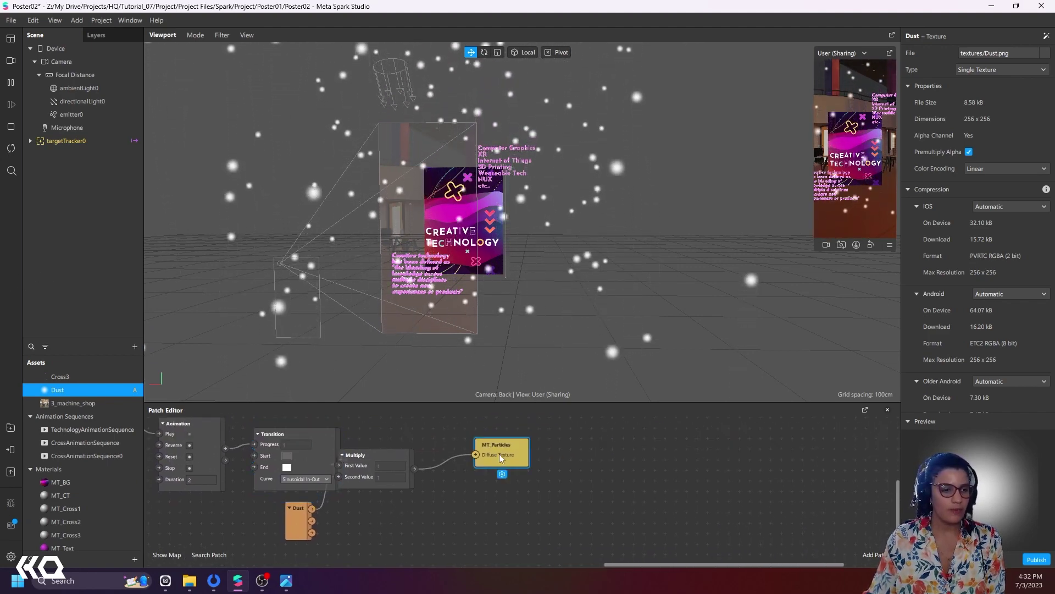
drag(499, 453, 605, 443)
drag(407, 458, 480, 443)
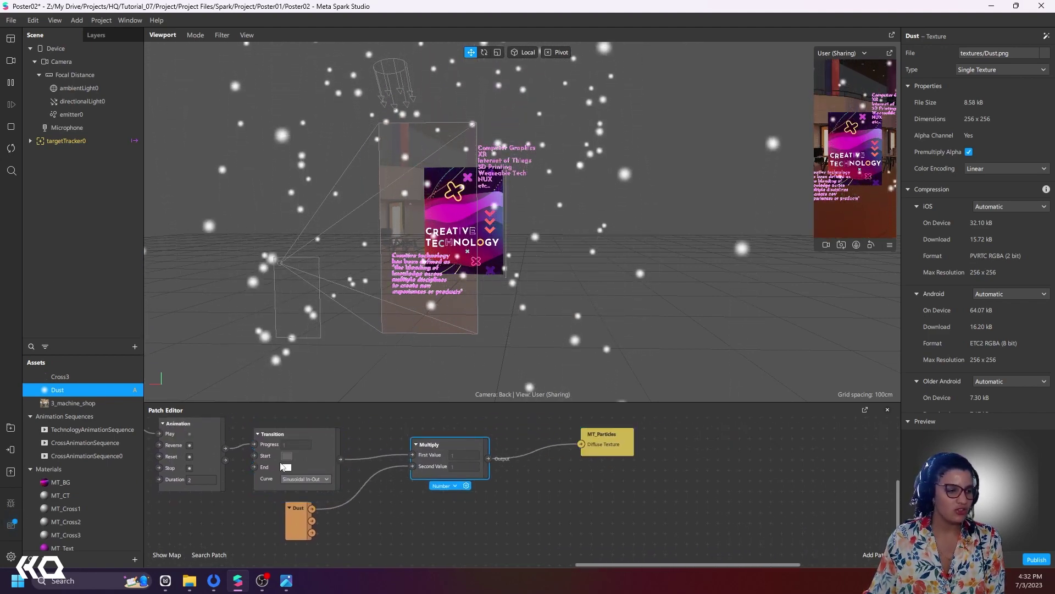
drag(285, 459, 349, 458)
click(304, 512)
drag(305, 512, 367, 523)
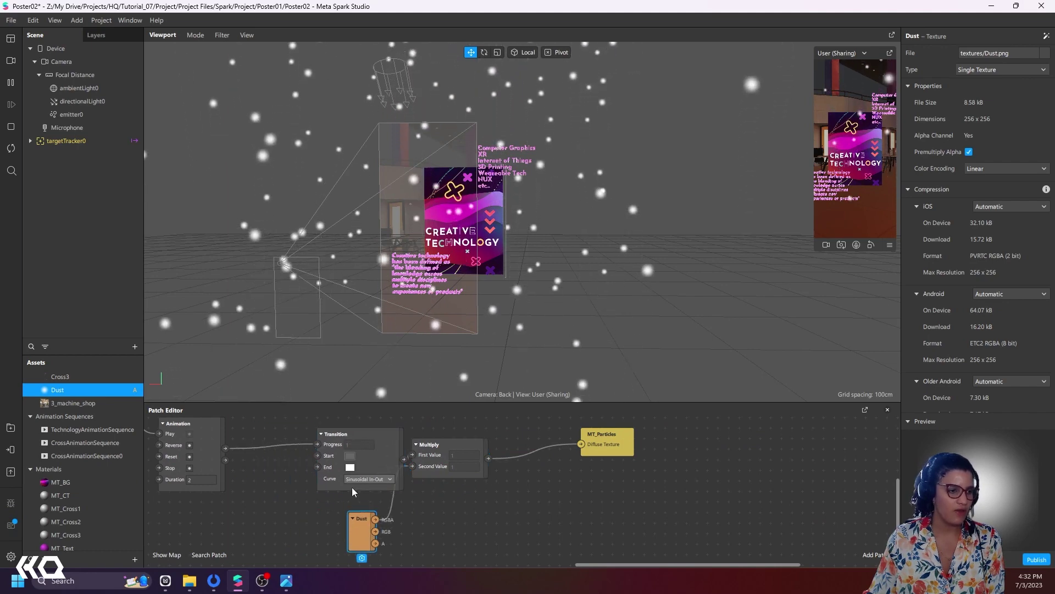
- Change the Transition patch's end colour to the light pink basic colour
click(350, 466)
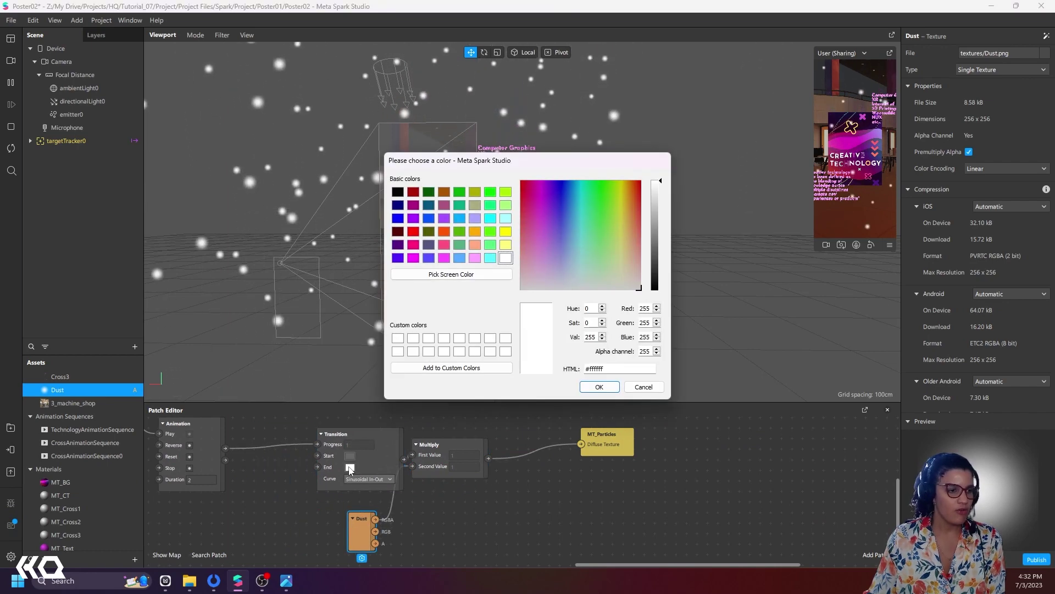
click(474, 258)
key(Return)
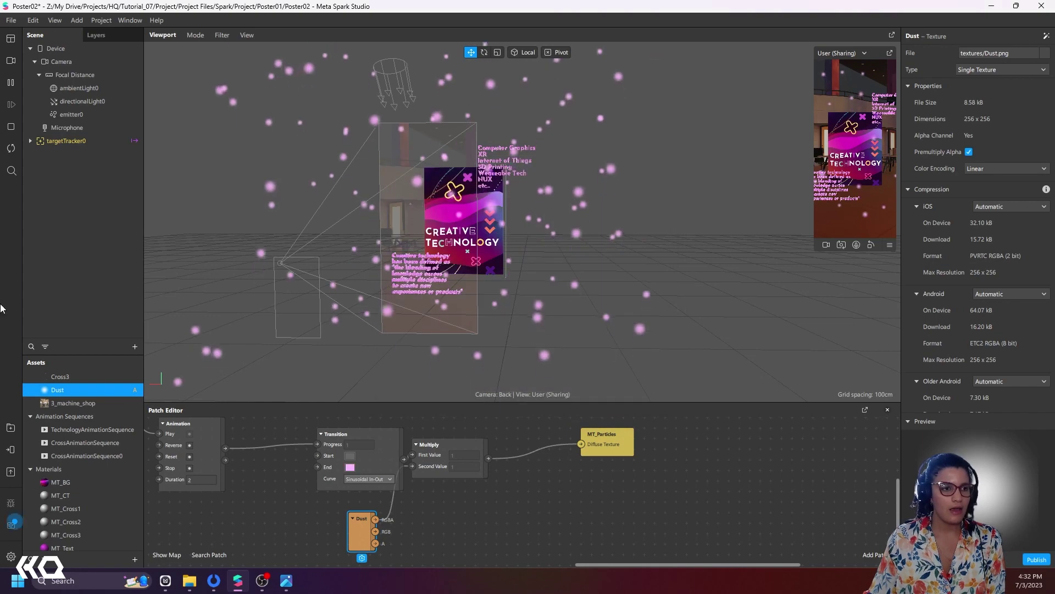
- Set the blend mode of the MT_Particles material to Add
scroll(70, 536, down, 1)
double_click(69, 539)
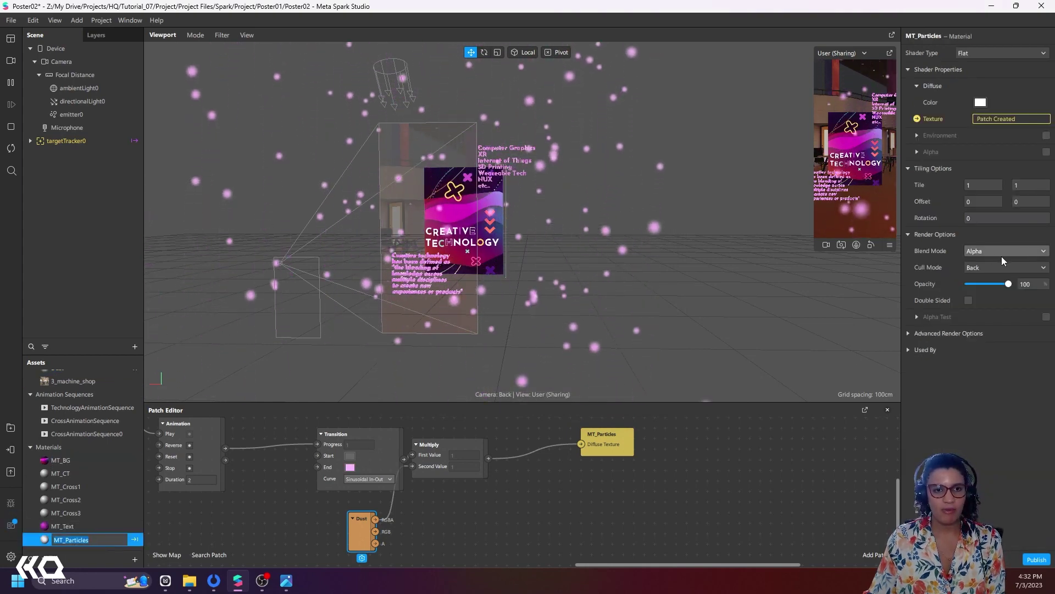
click(1002, 255)
click(1000, 261)
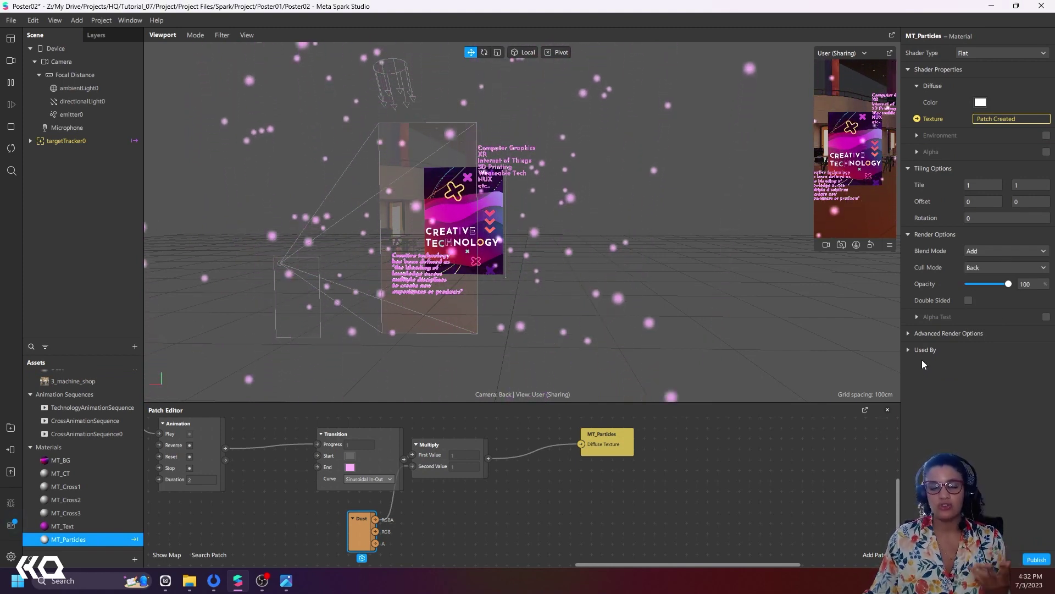
- Move the Transition and Multiply patches further apart to tidy the graph
click(829, 473)
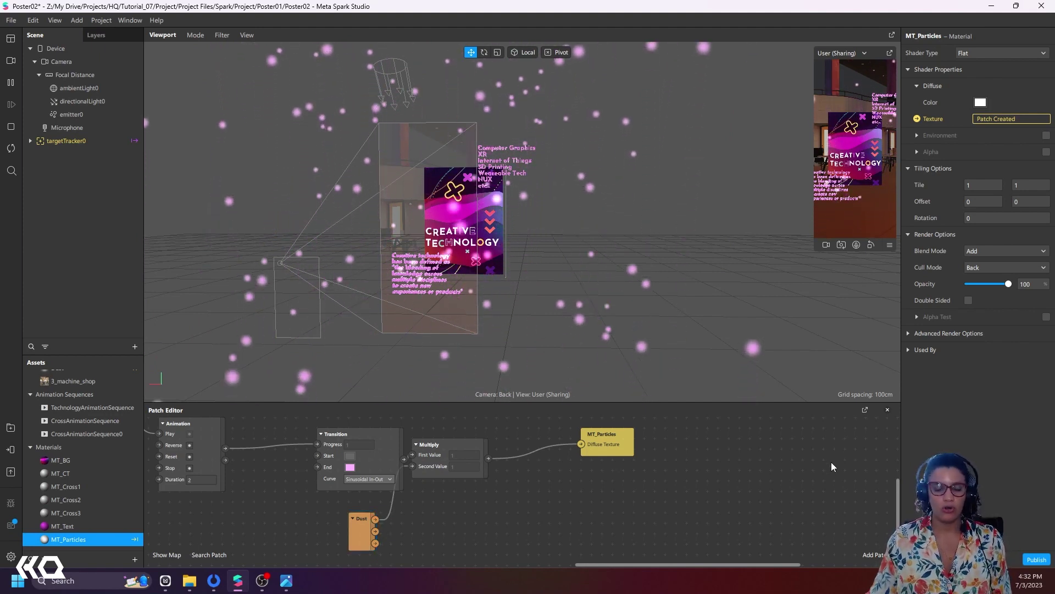
drag(383, 434, 371, 434)
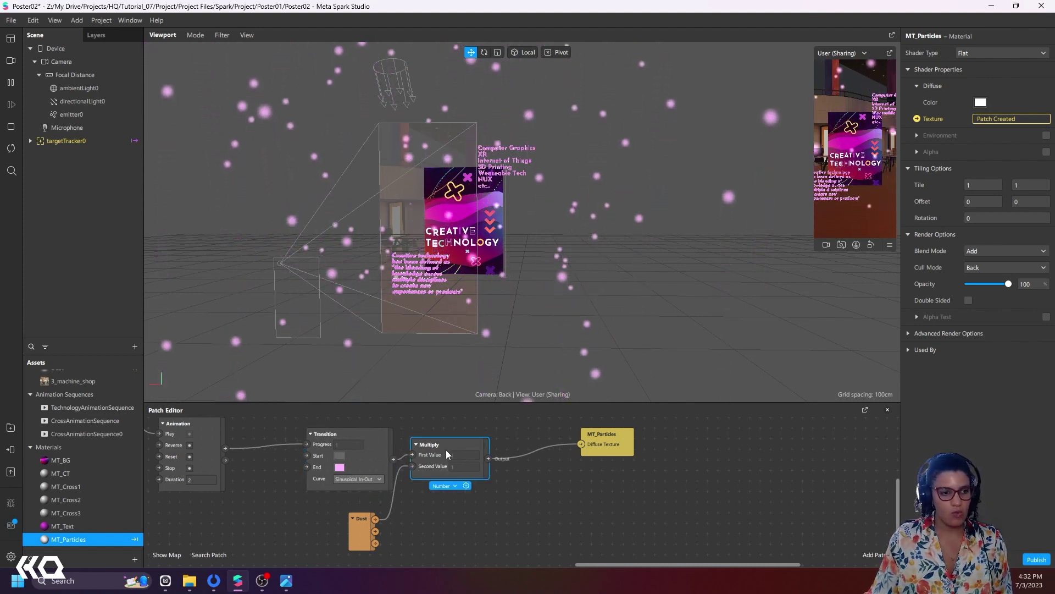
drag(446, 450, 480, 453)
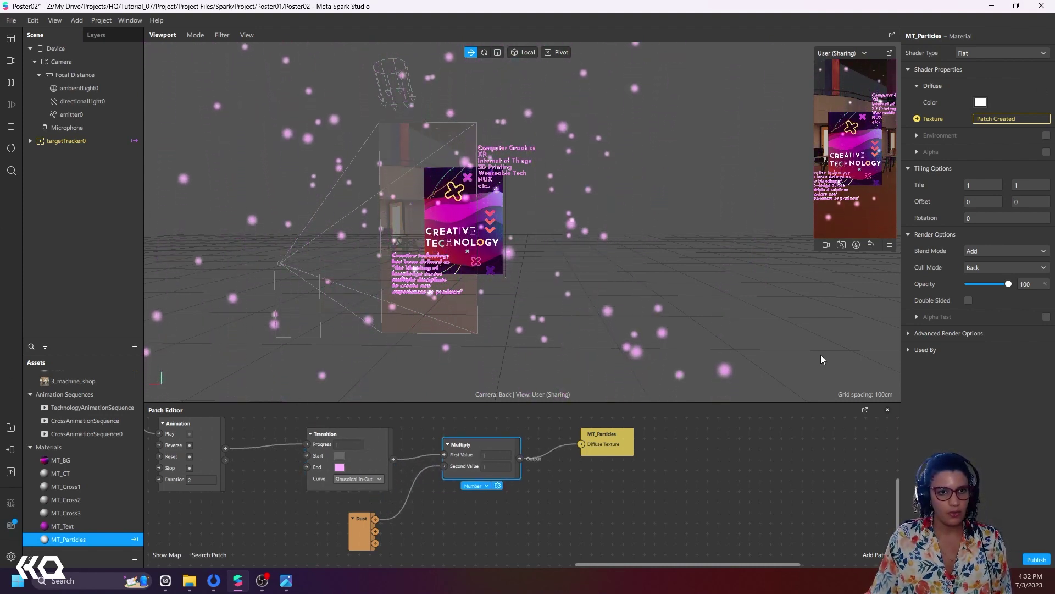
scroll(673, 507, left, 2)
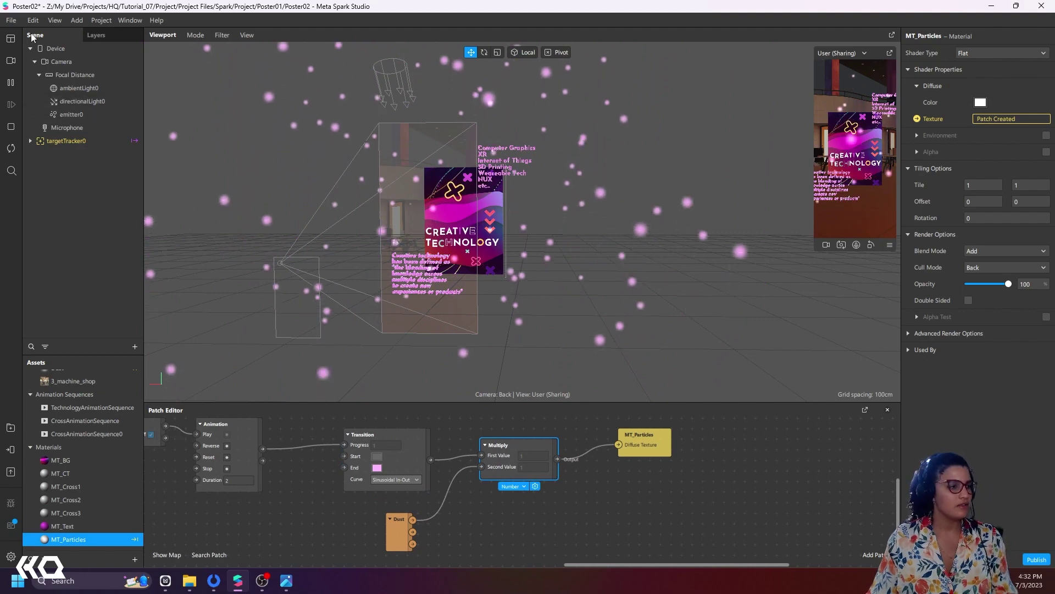
- Open the 3DAnimatedPoster project and enlarge the Patch Editor to make room for its graph
click(10, 449)
click(204, 357)
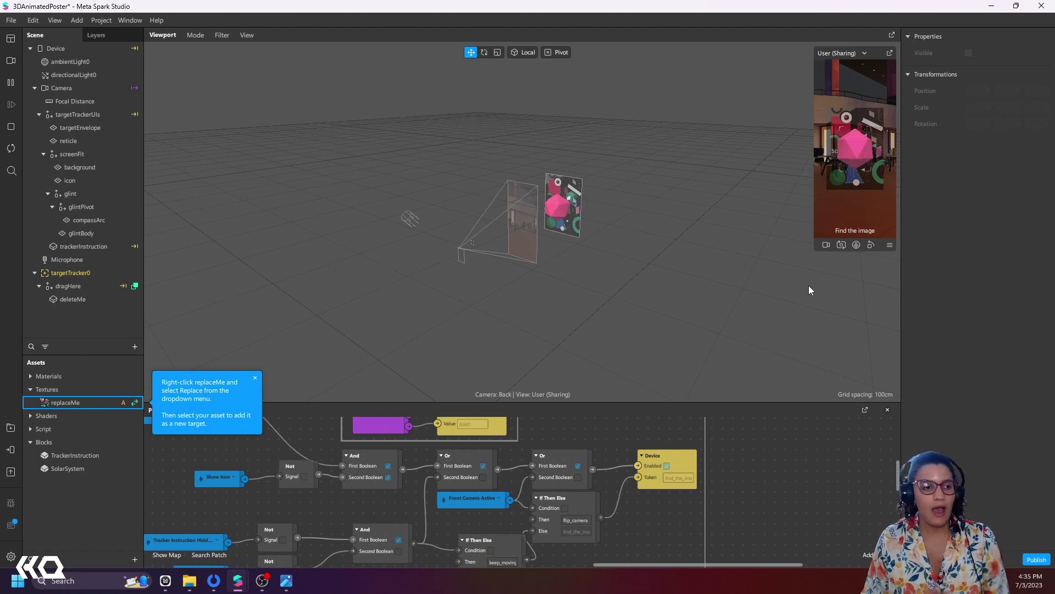
drag(635, 401, 635, 204)
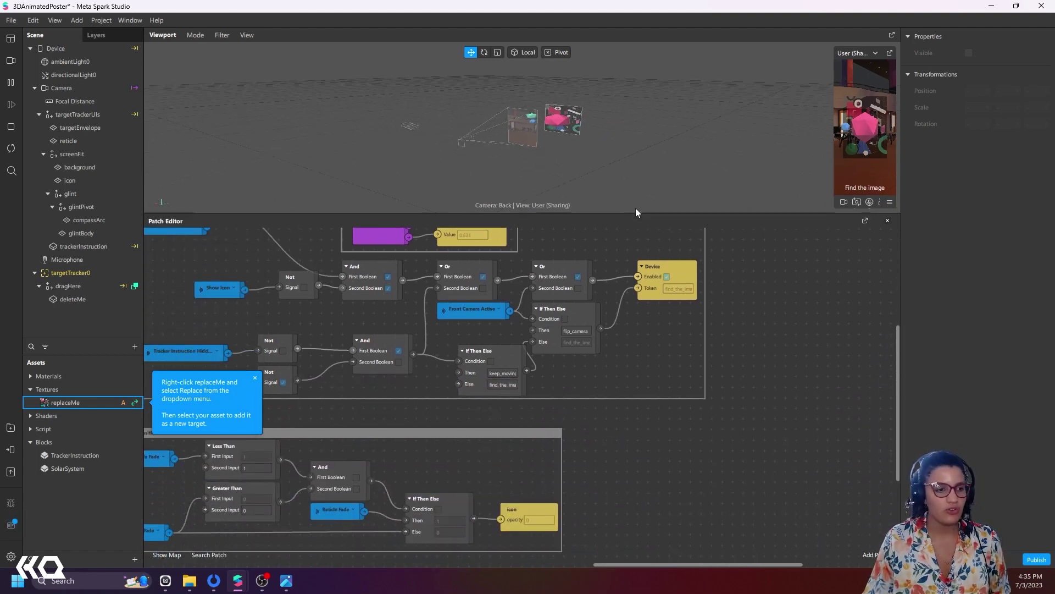
- Examine the project's patch groups, including the script variables, content reveal, tracking instructions and icon fade transition
scroll(691, 411, down, 5)
scroll(632, 429, down, 4)
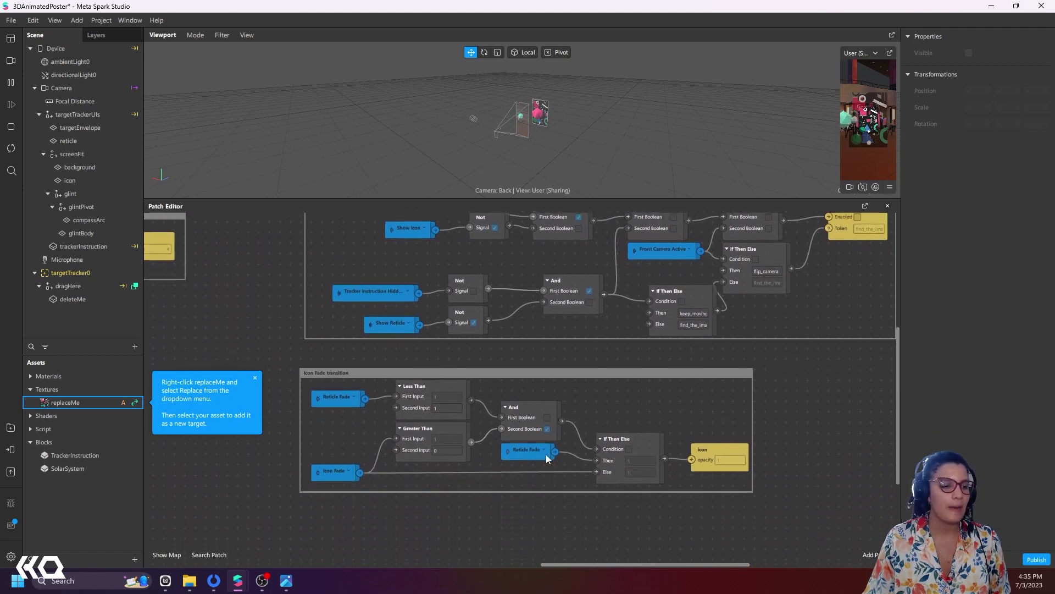
scroll(494, 453, left, 10)
scroll(494, 453, up, 3)
scroll(781, 415, left, 10)
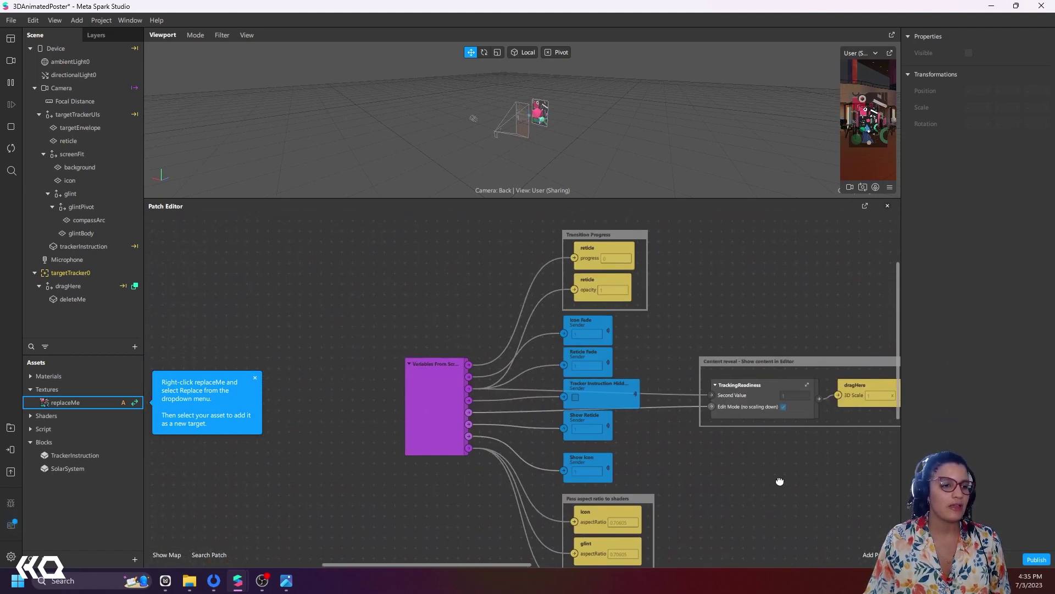
scroll(719, 420, down, 4)
scroll(719, 420, right, 4)
drag(803, 444, 422, 506)
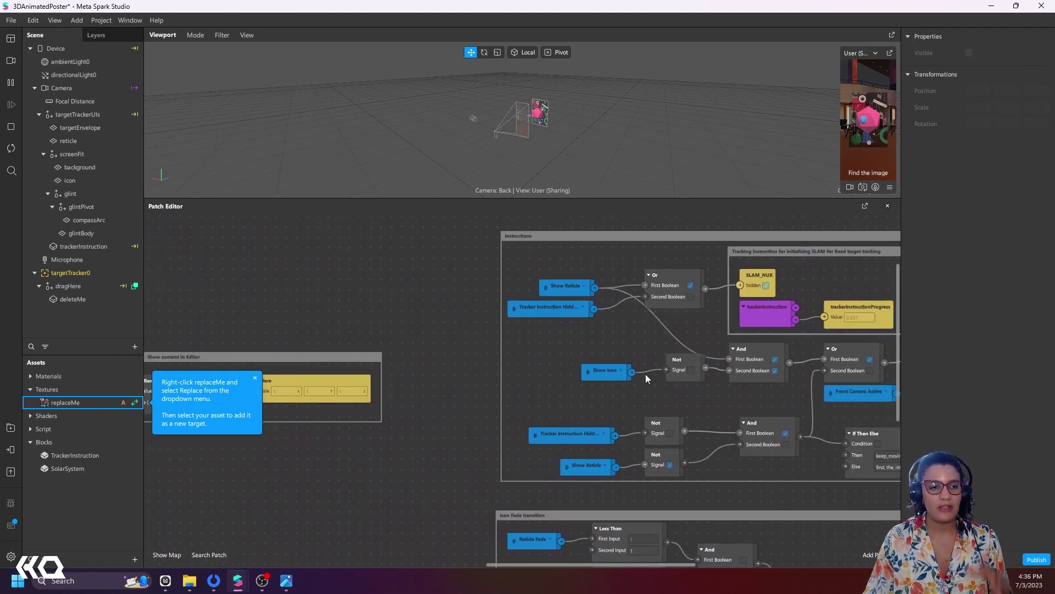
scroll(676, 404, right, 5)
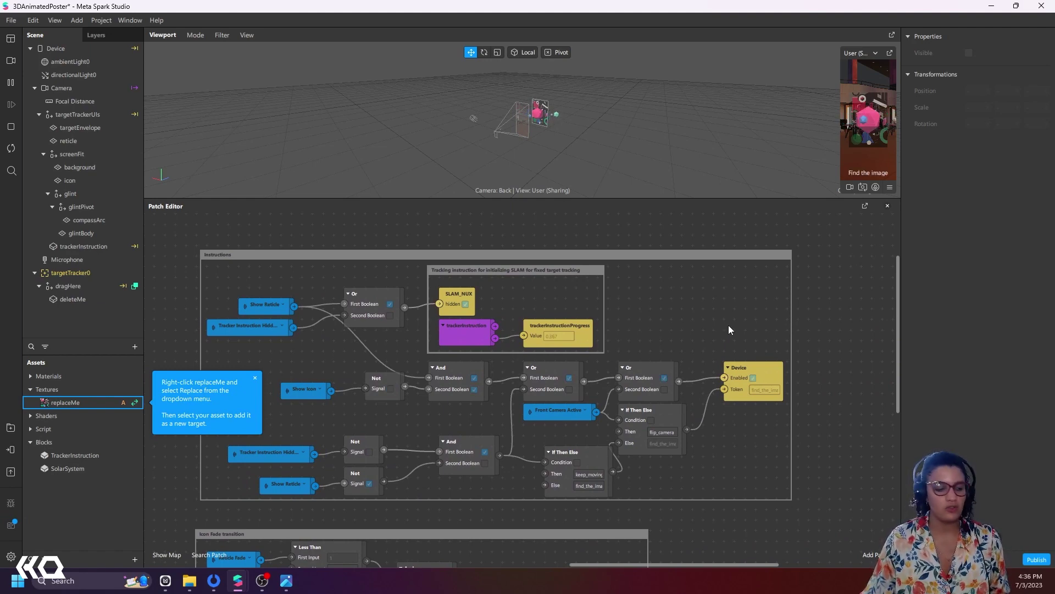
scroll(820, 421, right, 5)
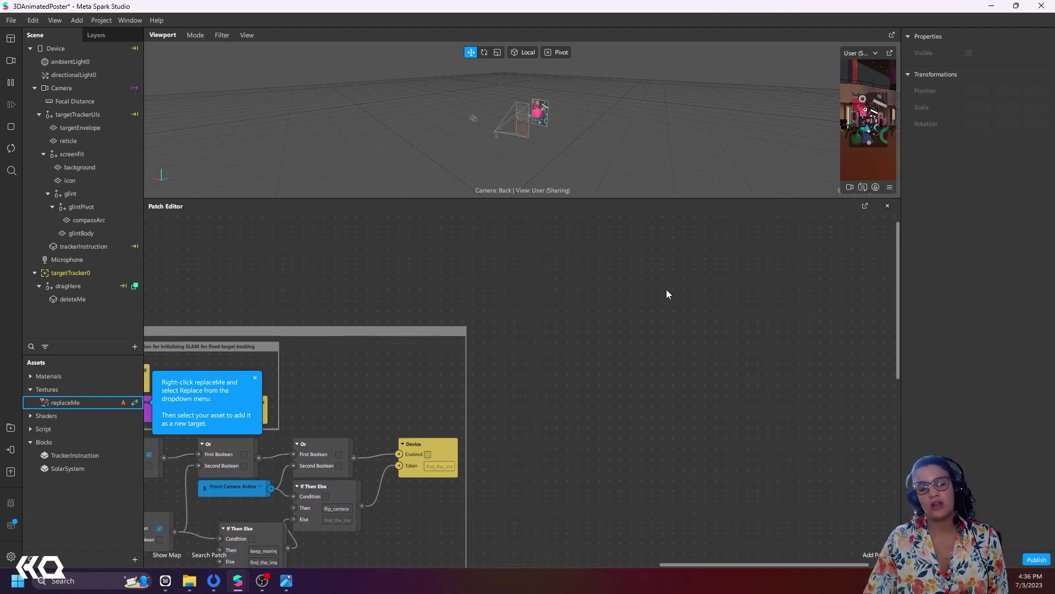
drag(589, 320, 707, 406)
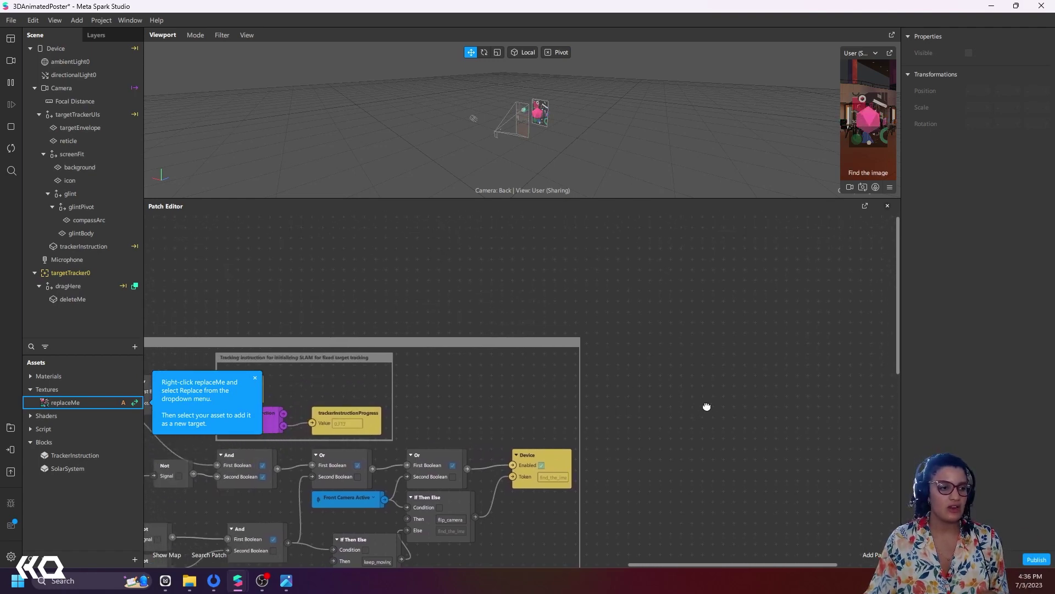